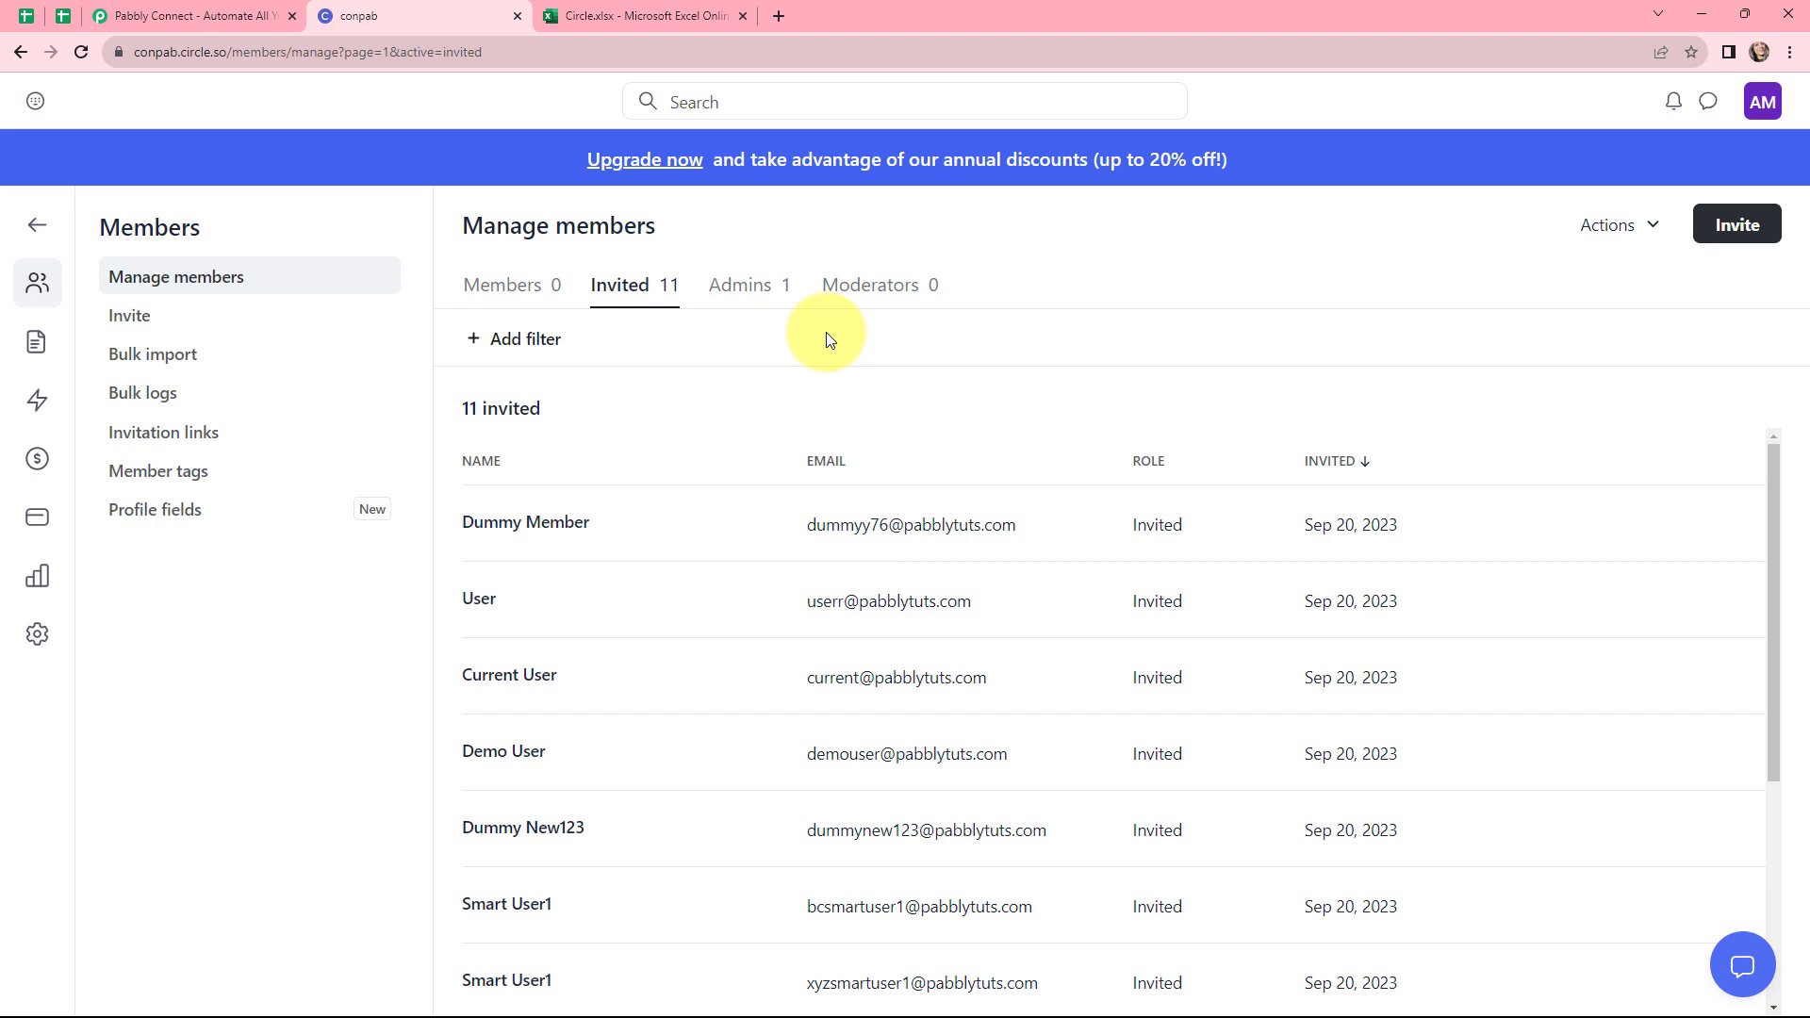
# Sign in to Pabbly and open Pabbly Connect from the apps page
pyautogui.hotkey('ctrl', 'Tab')
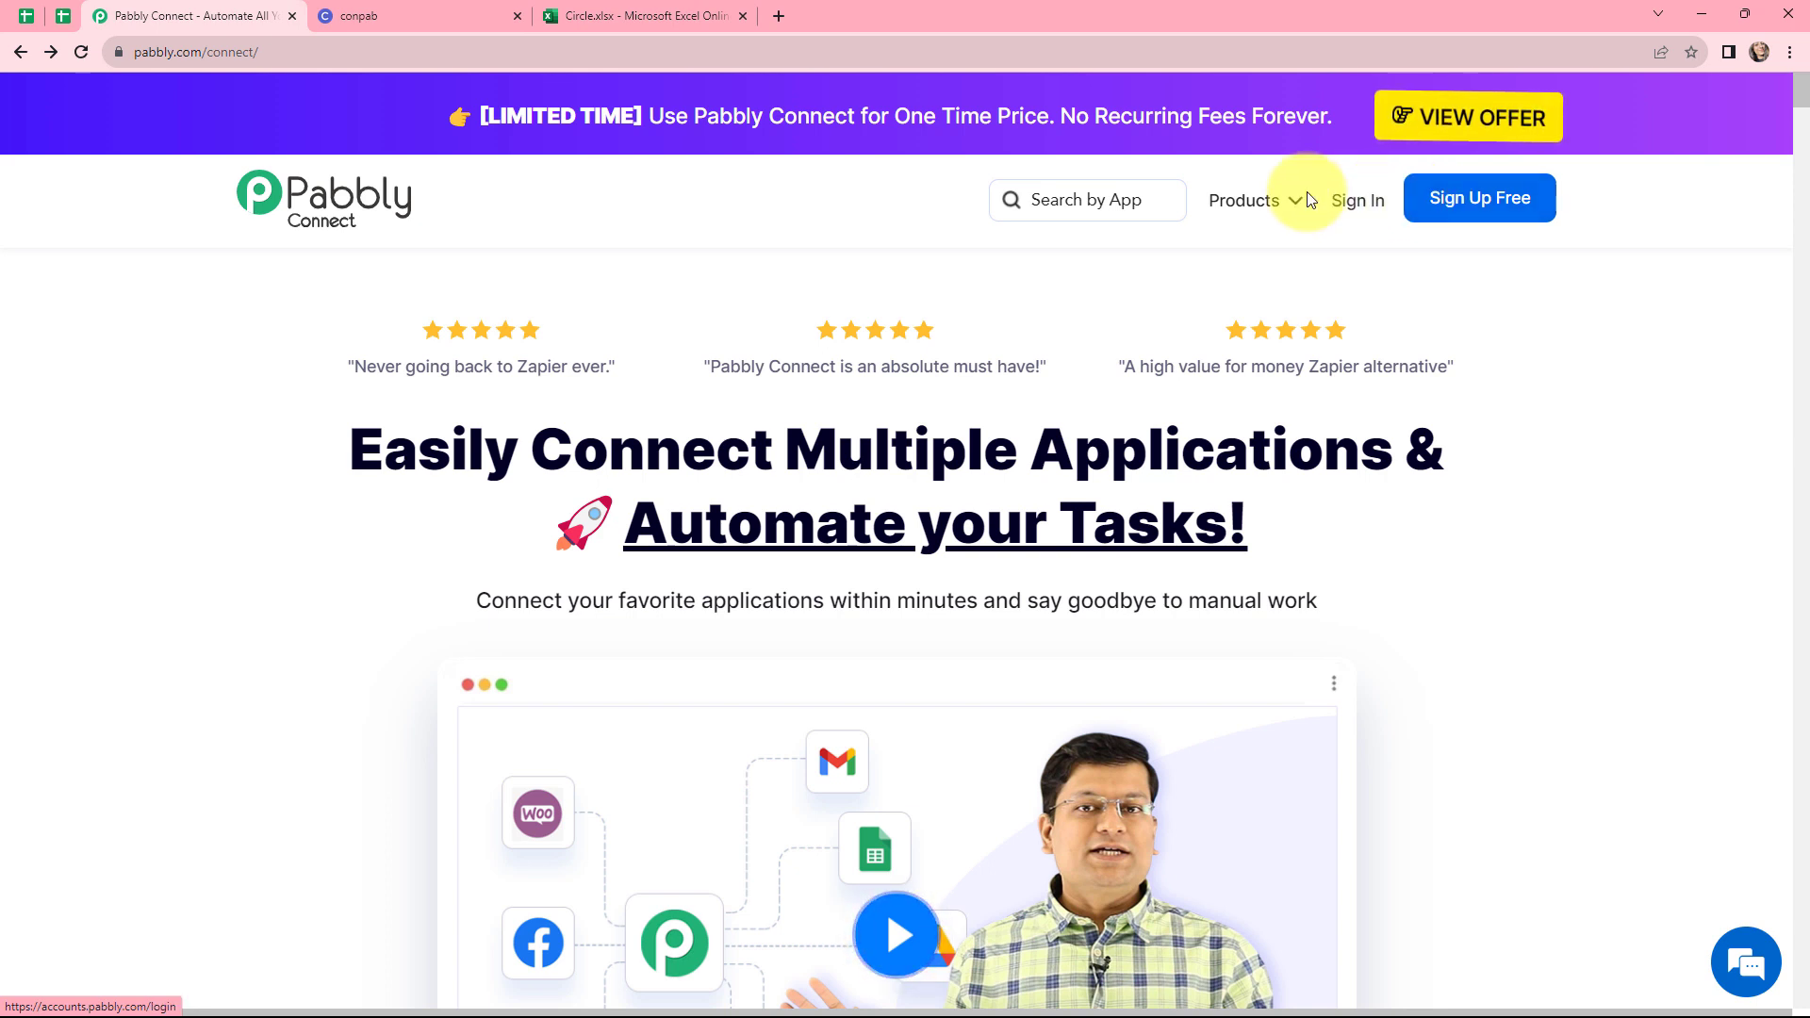
pyautogui.click(1355, 201)
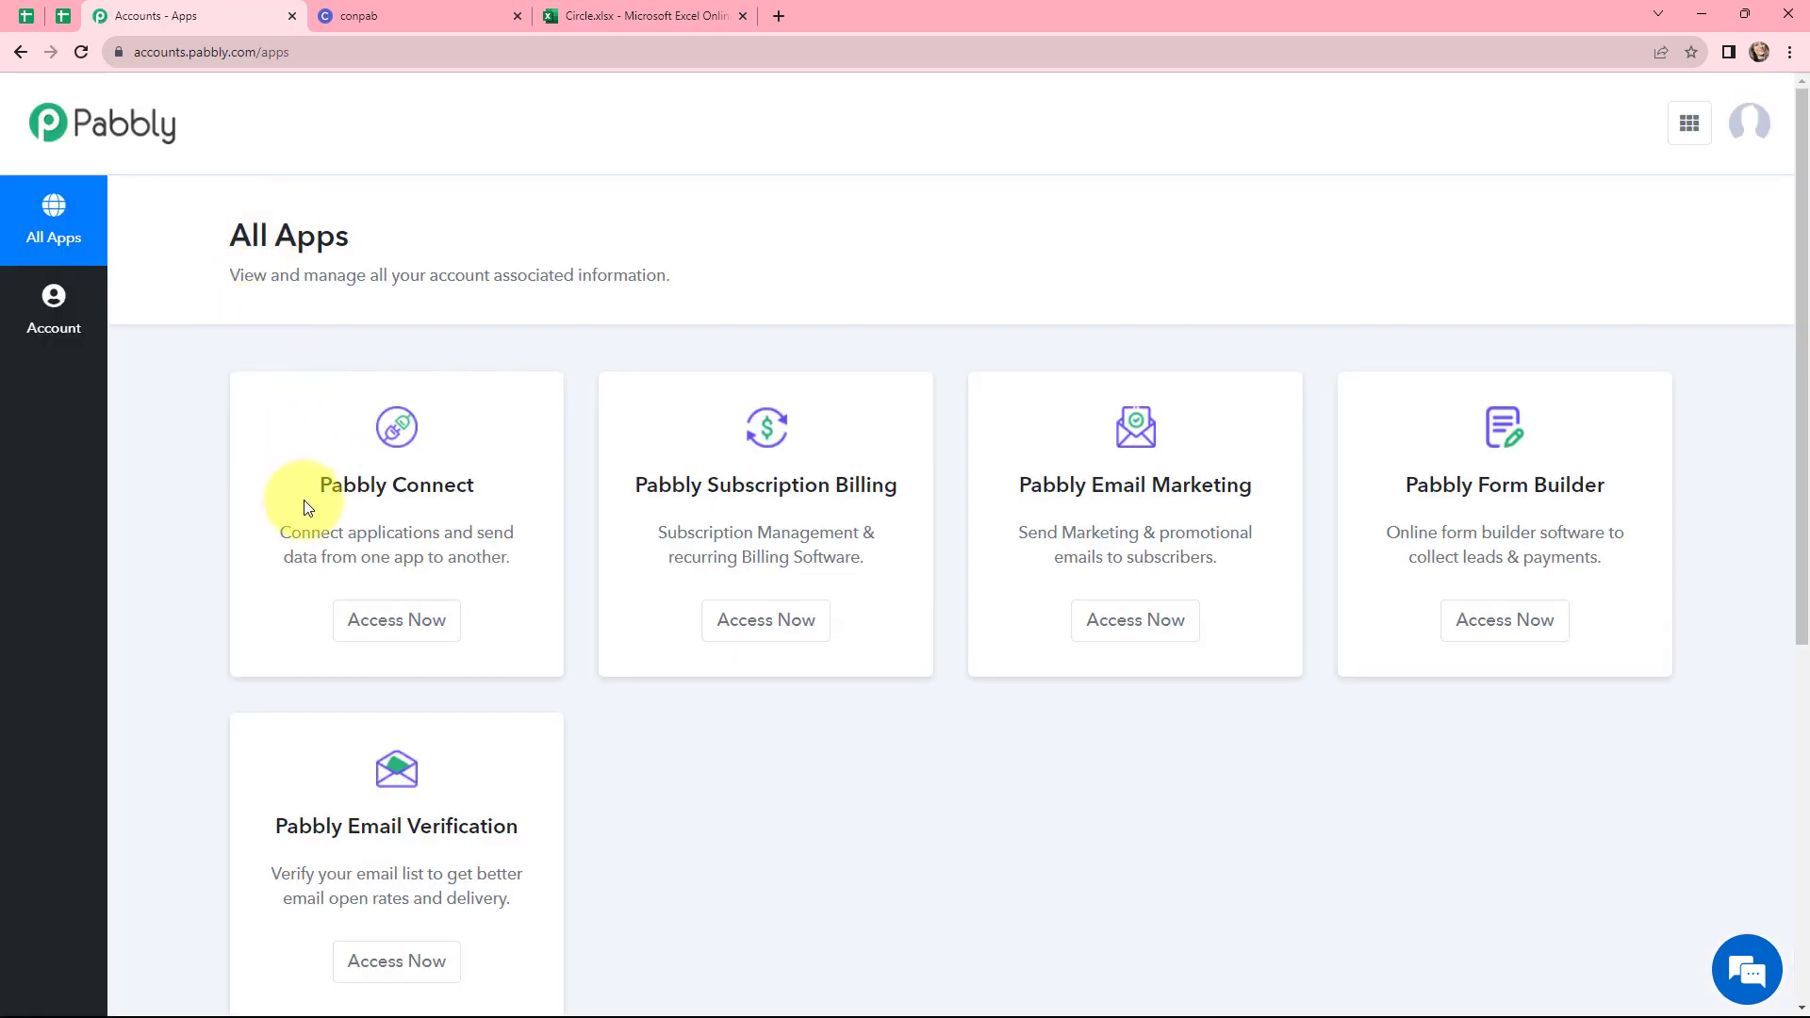
pyautogui.click(388, 623)
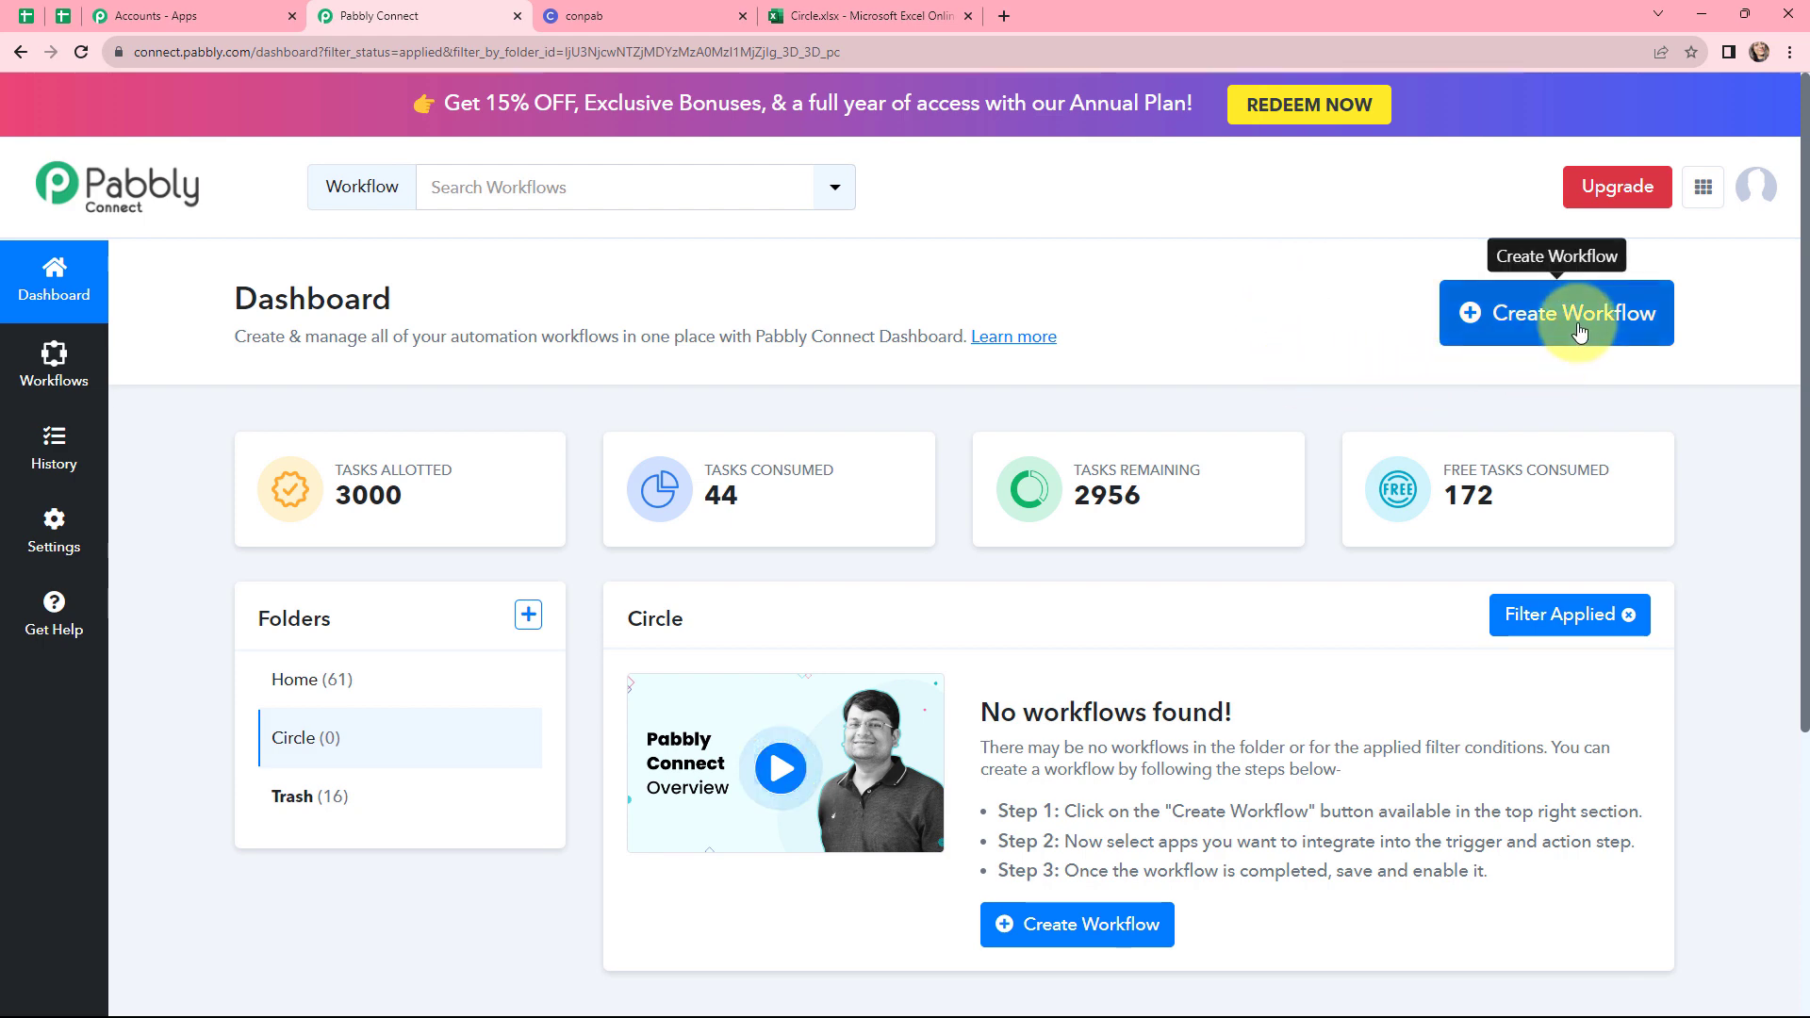
# Create a new workflow named "Send New Circle Member Data to Microsoft Excel"
pyautogui.click(1521, 319)
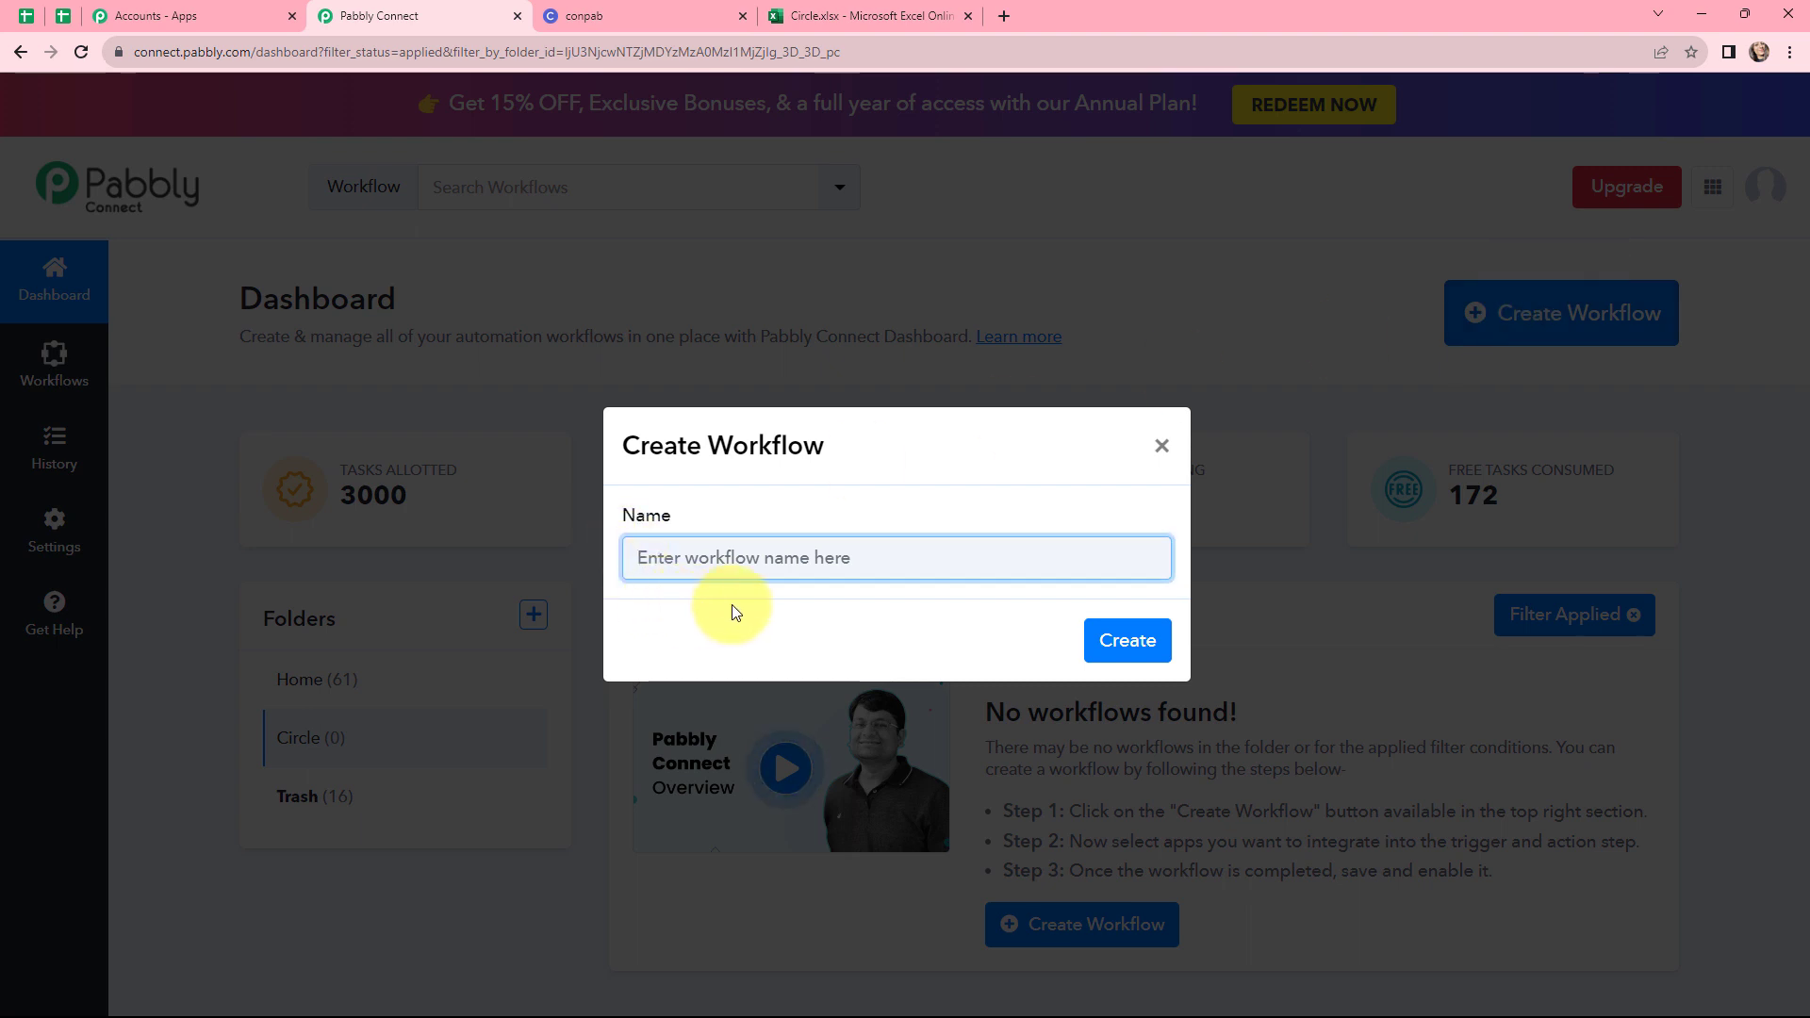
pyautogui.write('Send New Circle Member Data to Microsoft Excel')
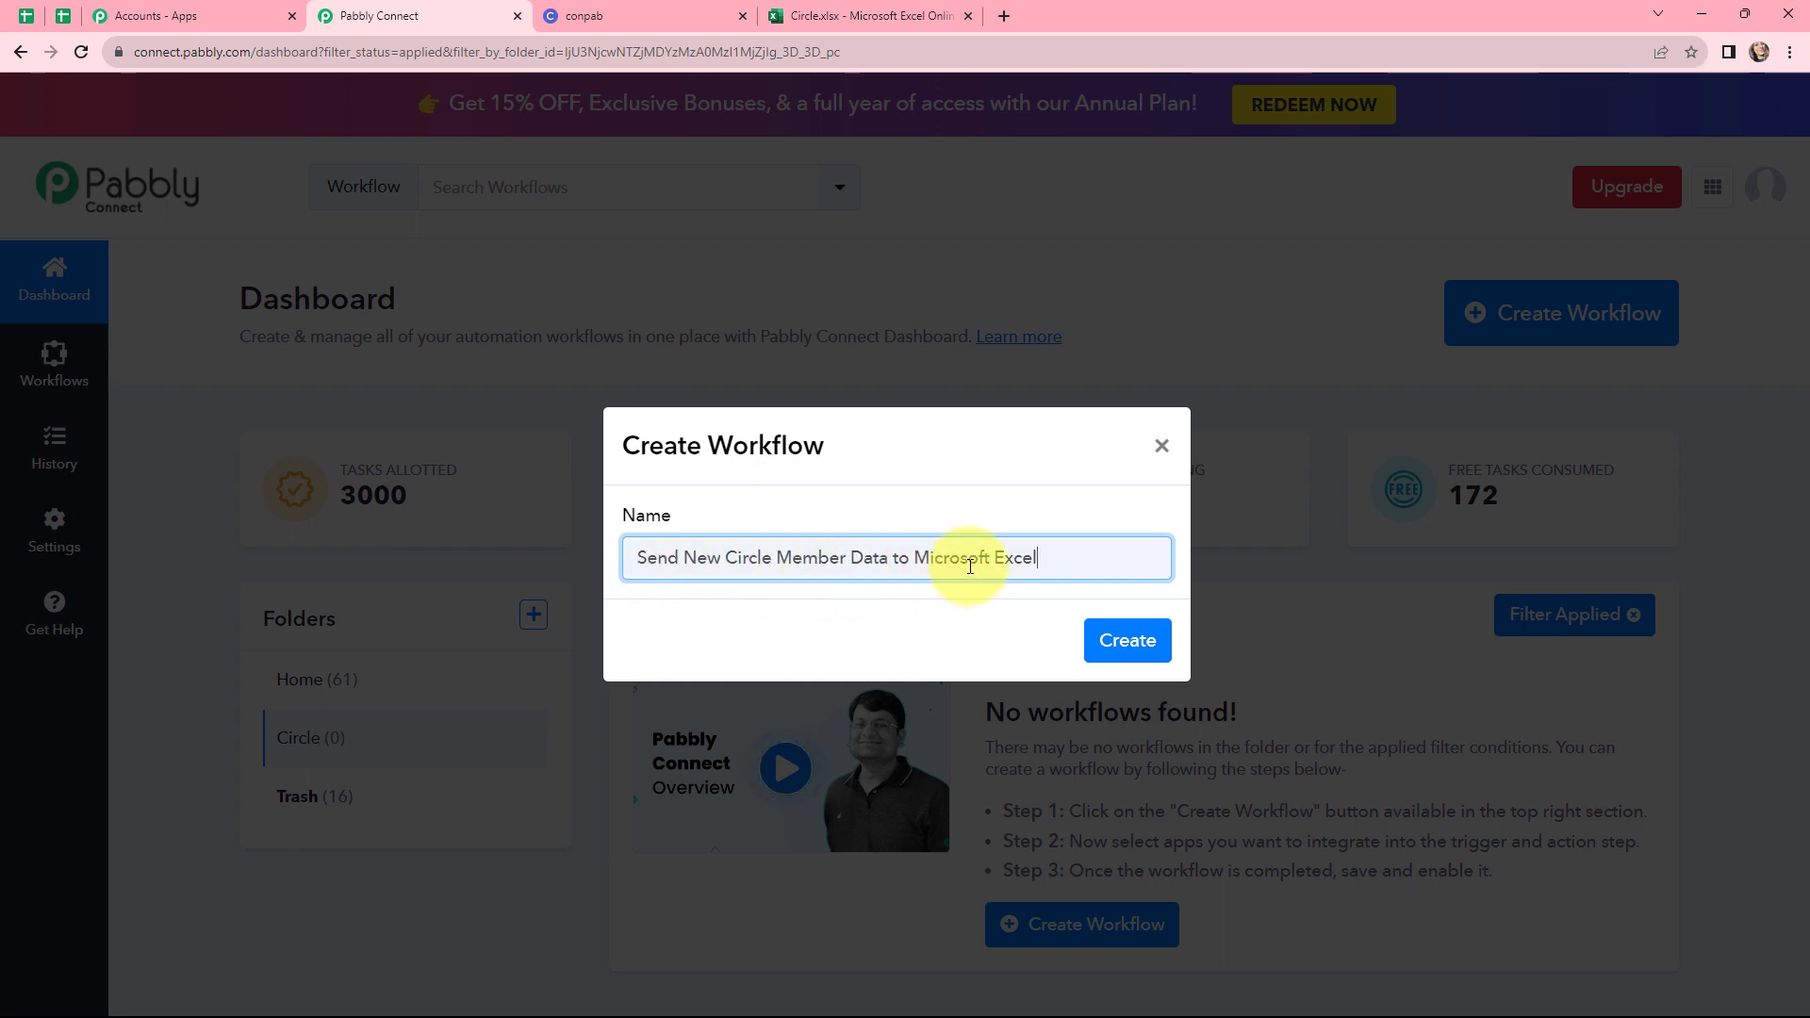
pyautogui.click(1128, 641)
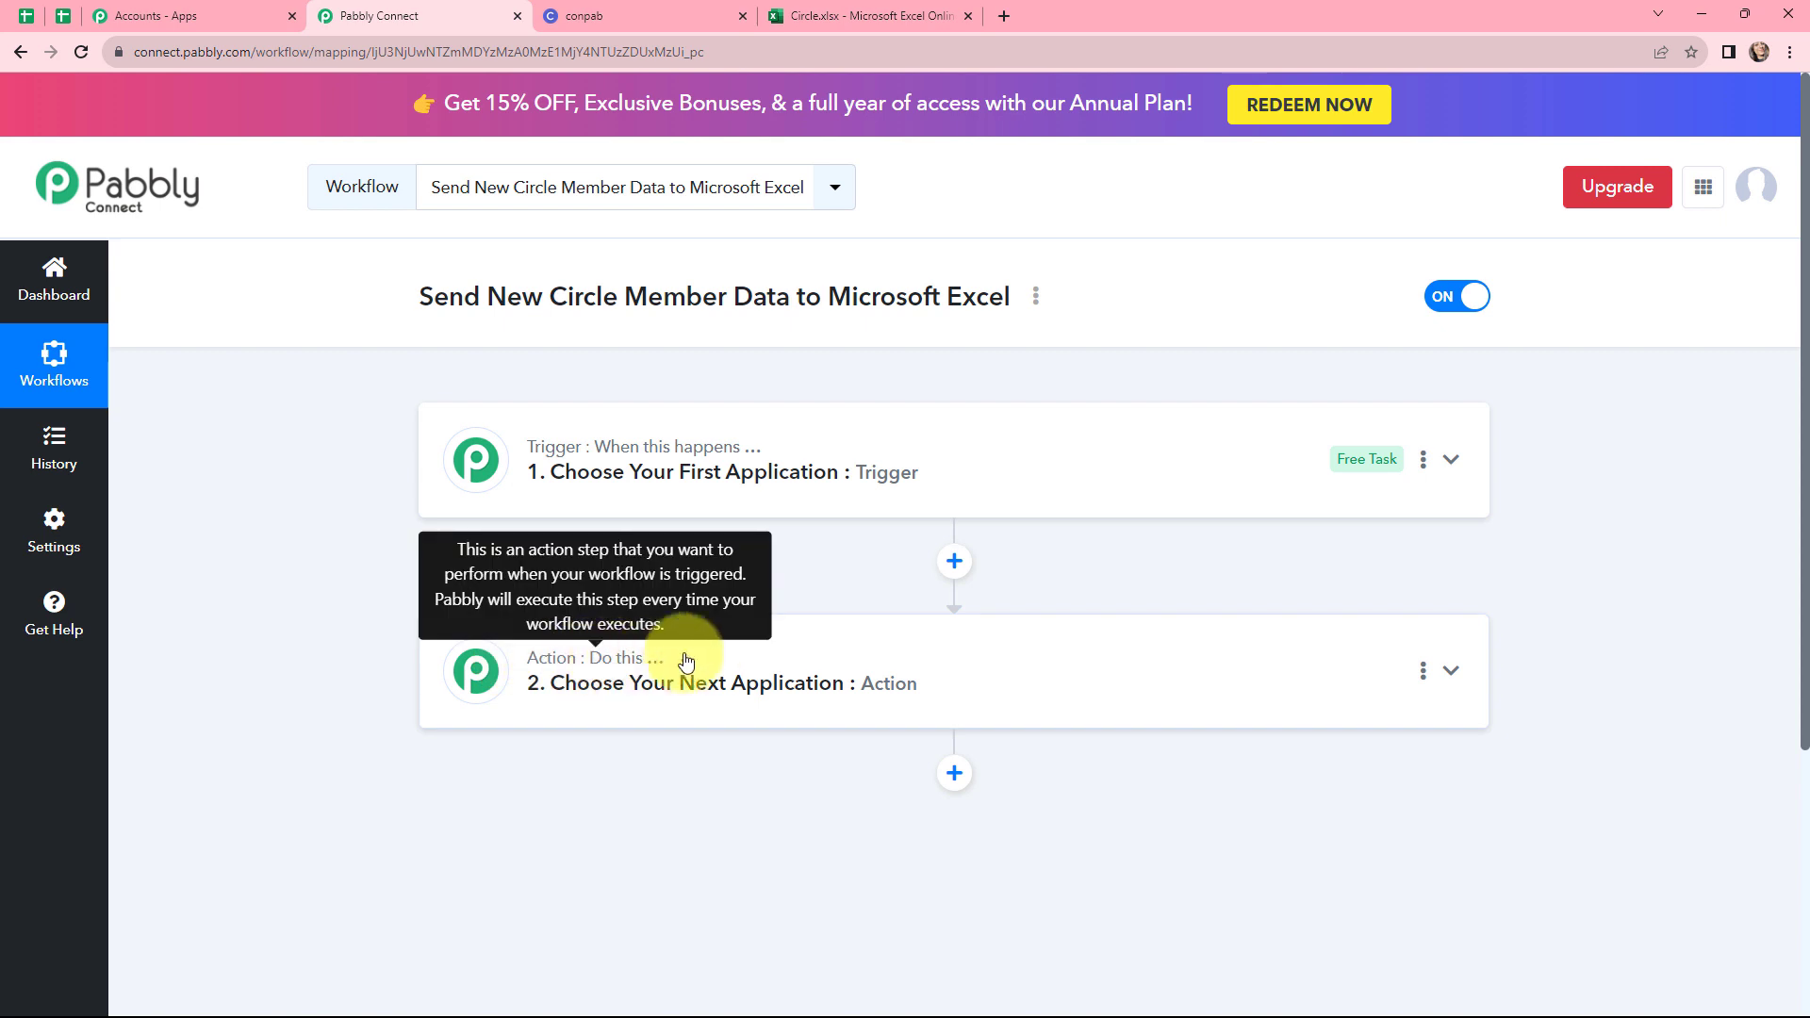
# Set the workflow trigger to the Circle app with the New Member trigger event
pyautogui.click(525, 465)
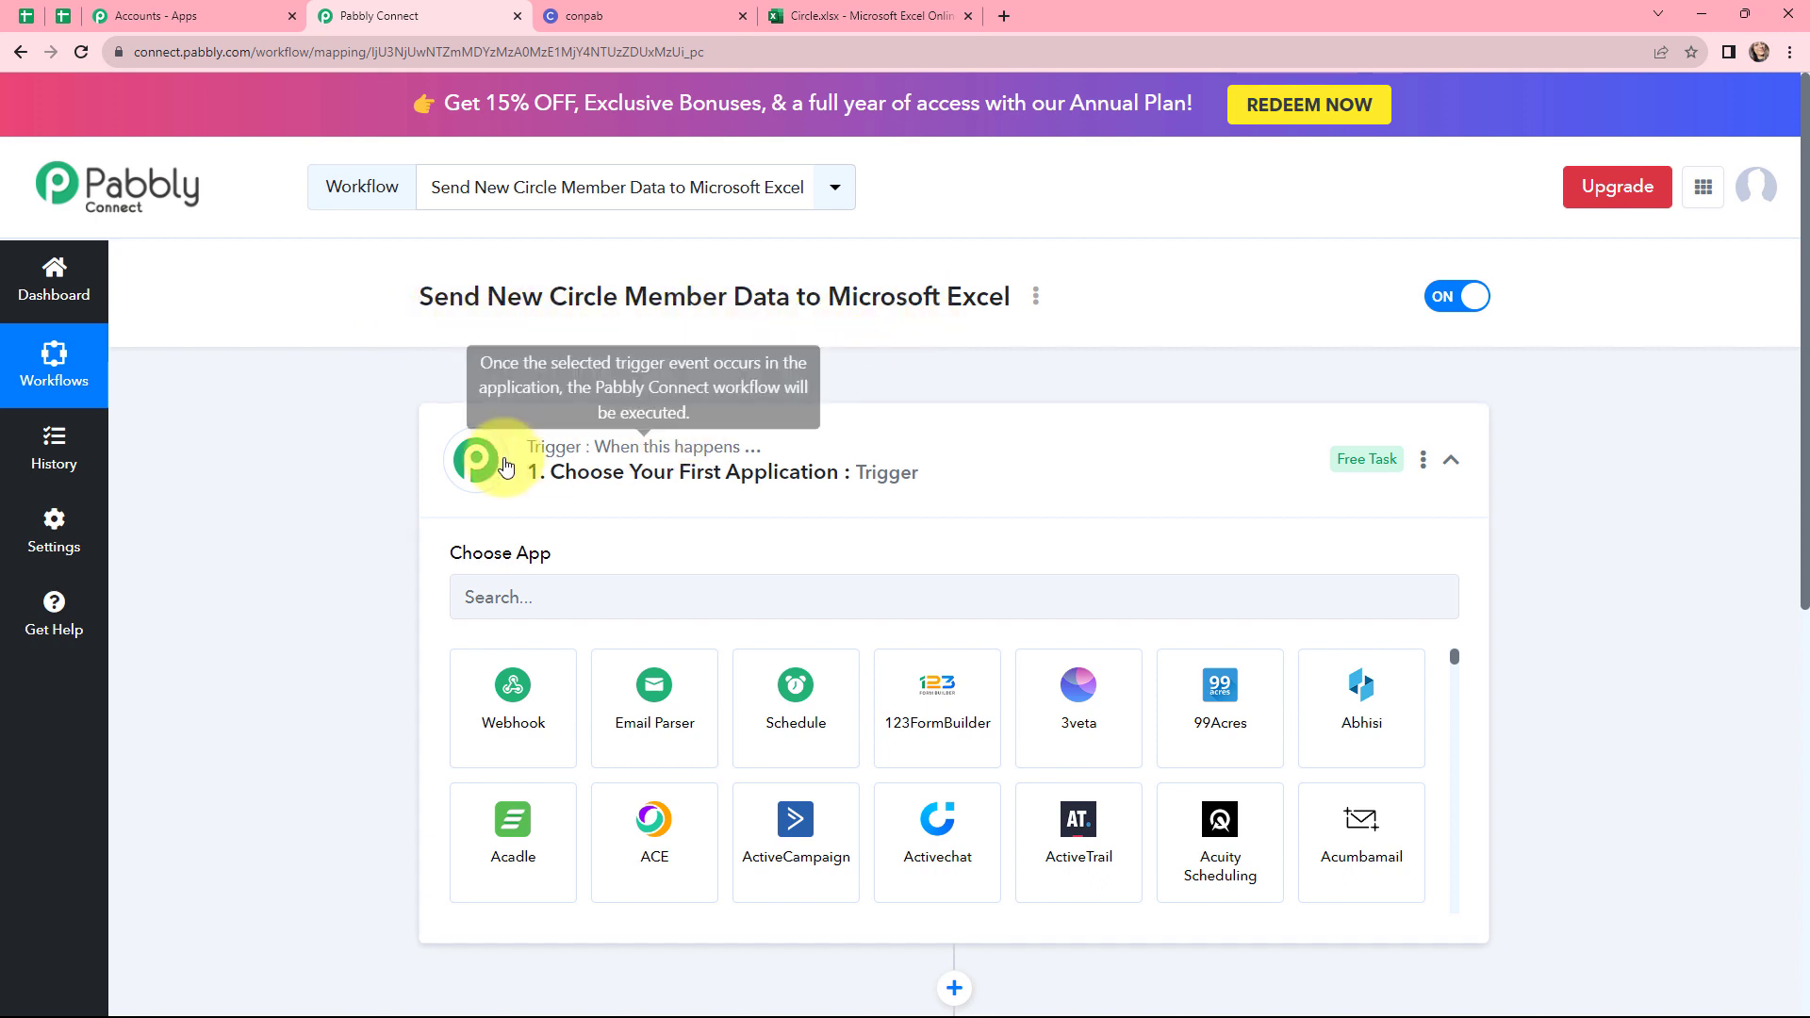
pyautogui.scroll(-1, 670, 521)
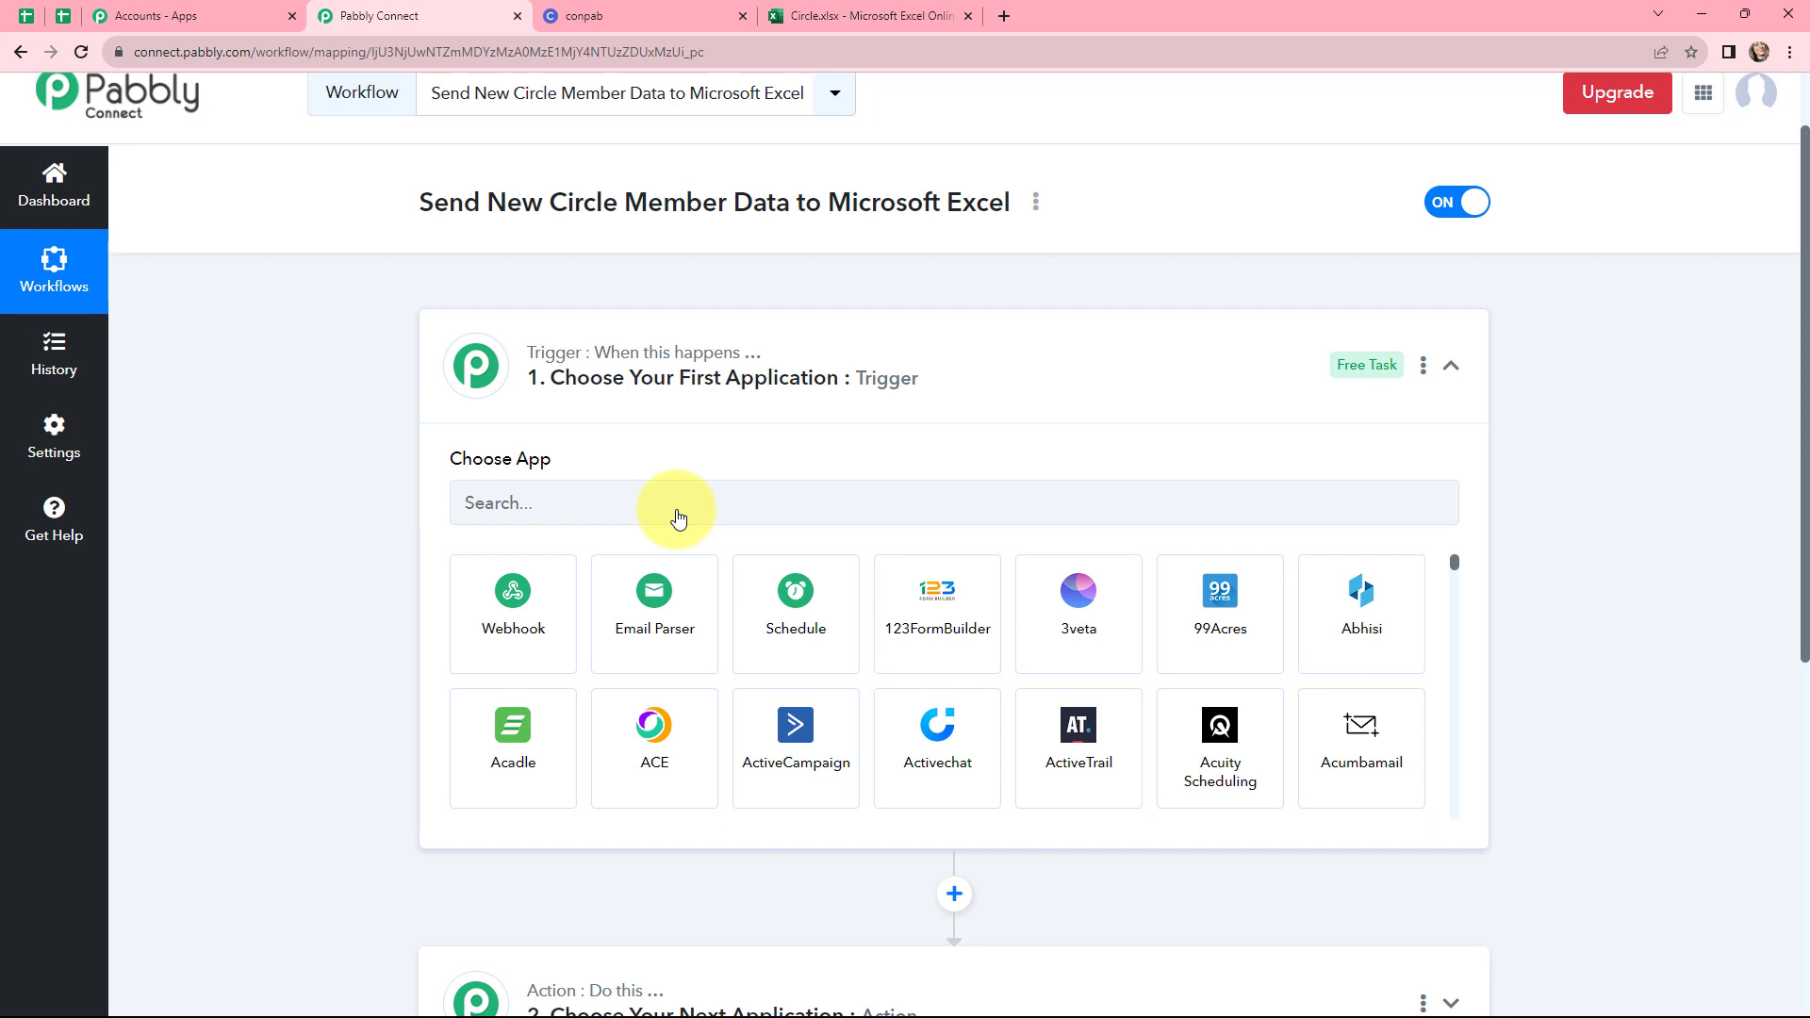
pyautogui.click(678, 518)
pyautogui.write('circ')
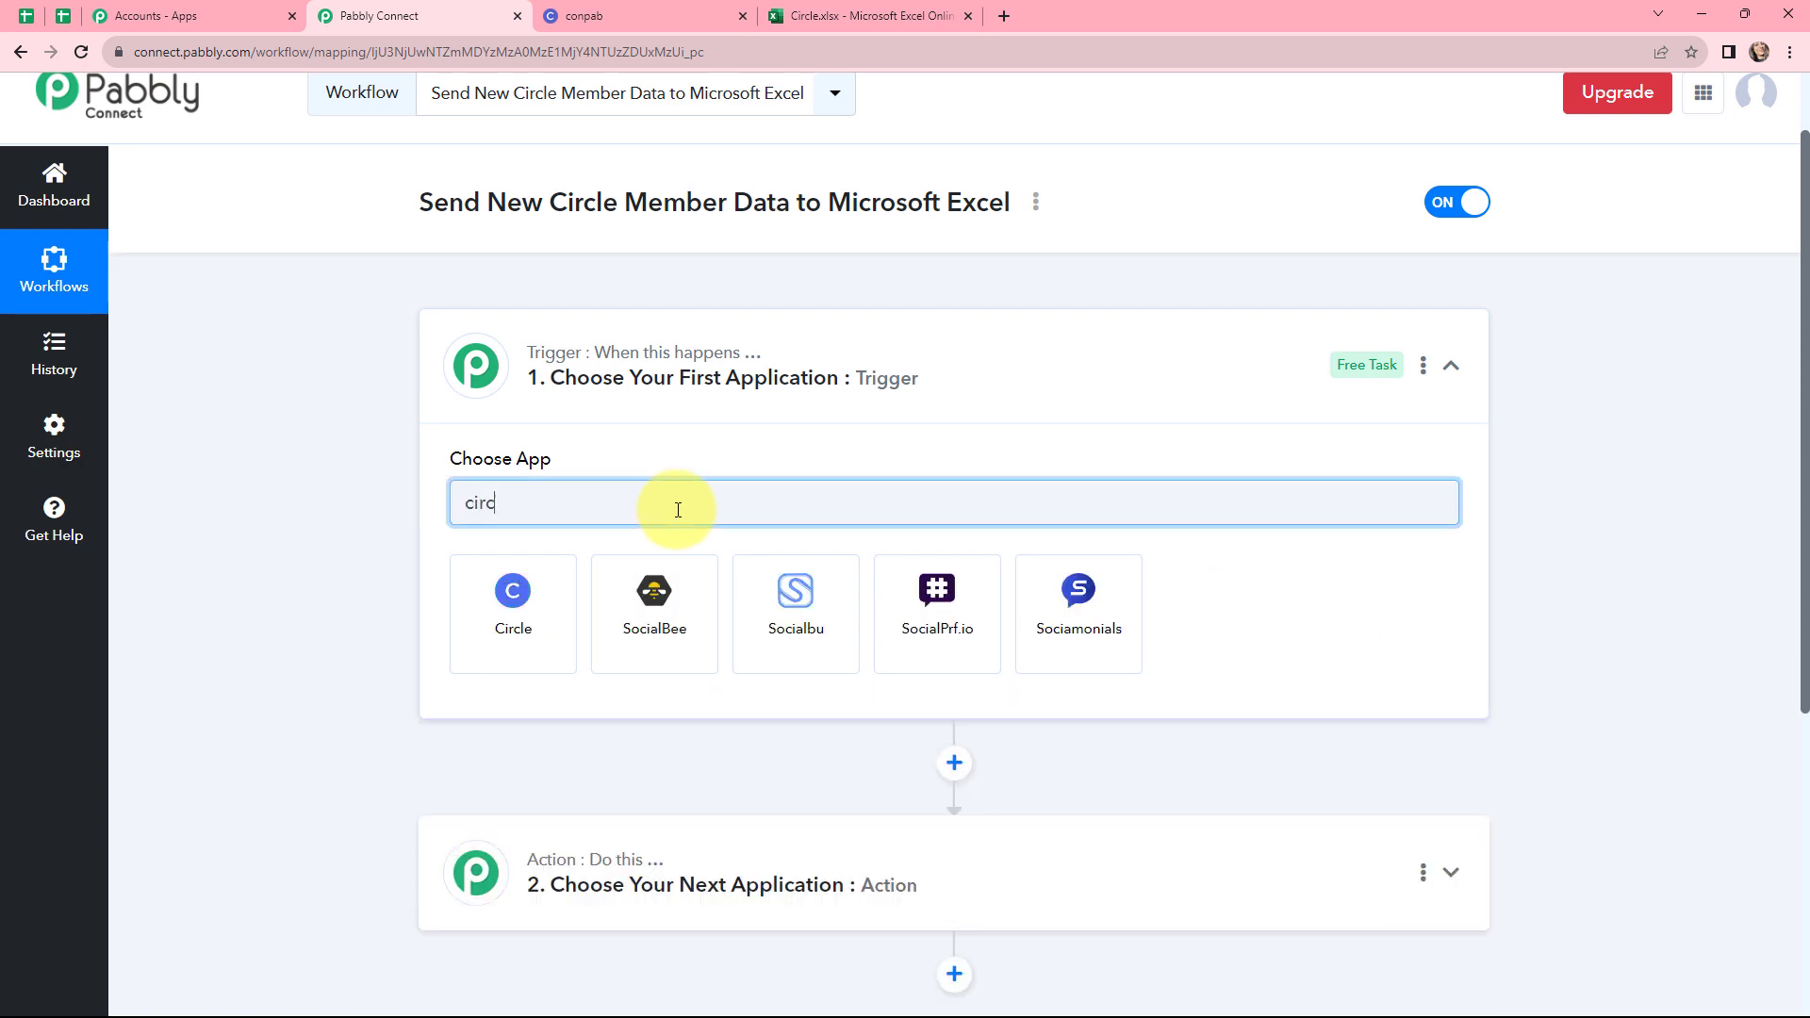
pyautogui.click(510, 604)
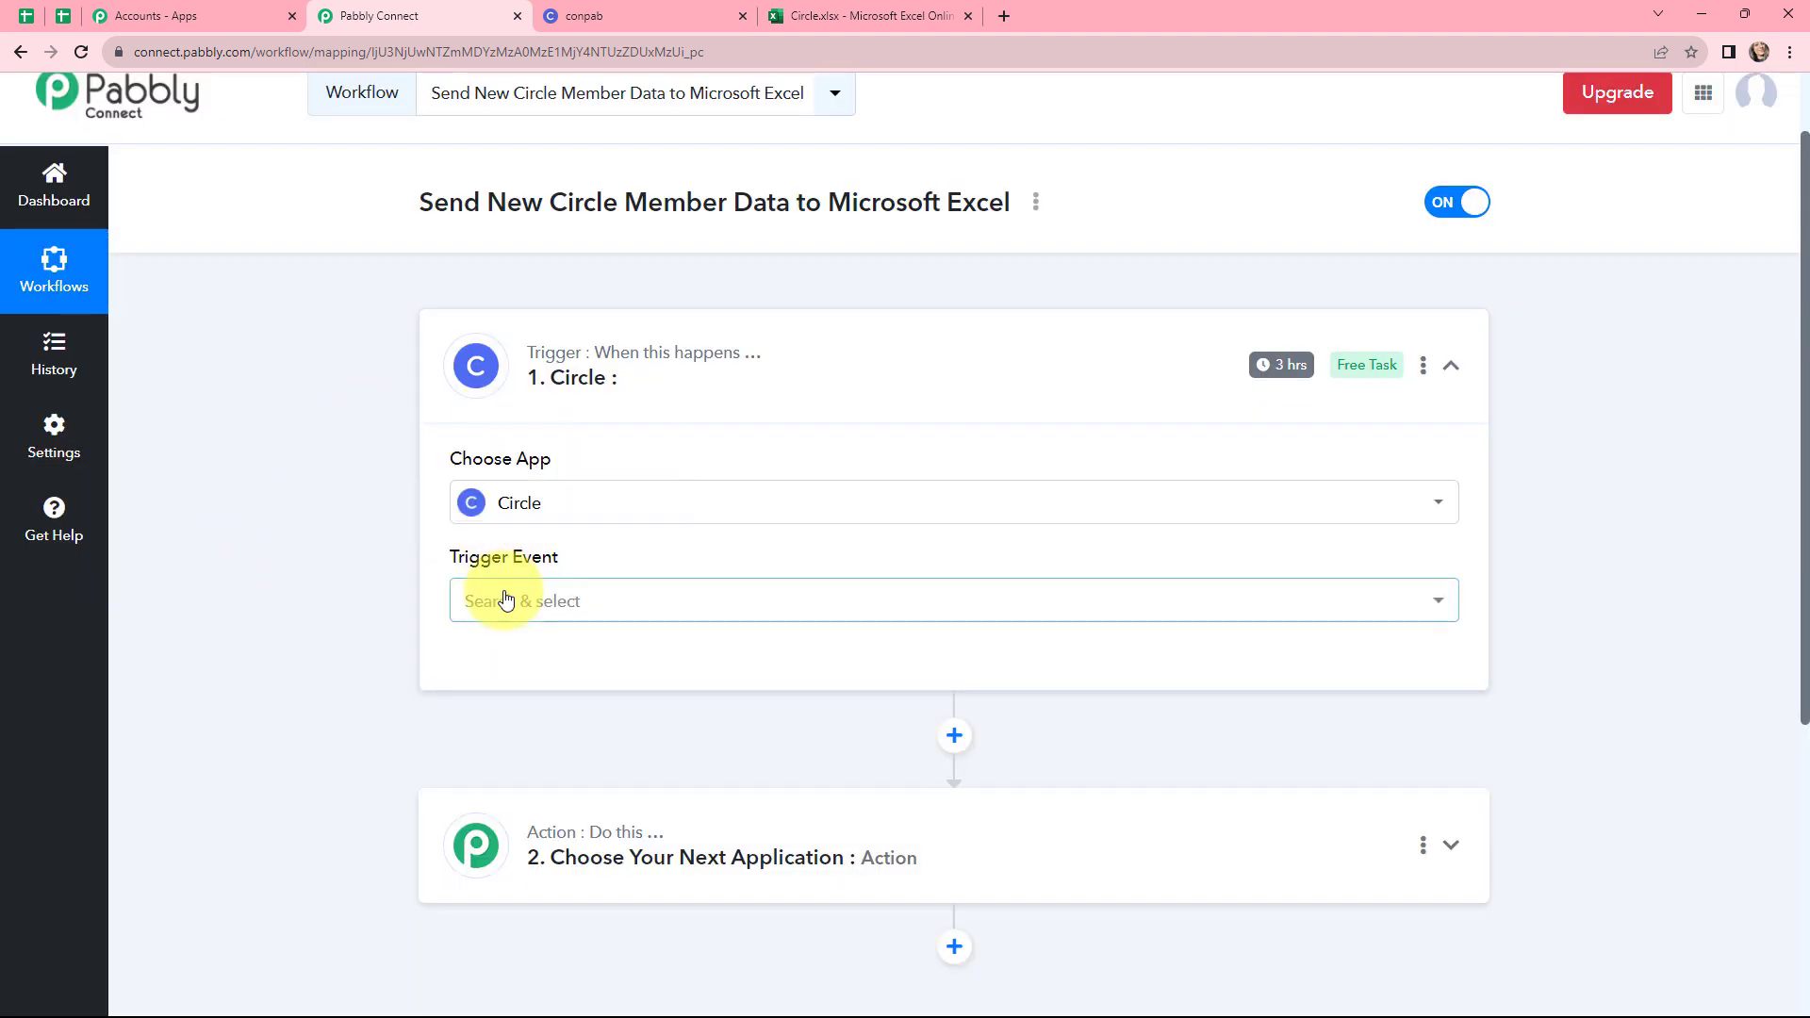
pyautogui.click(490, 603)
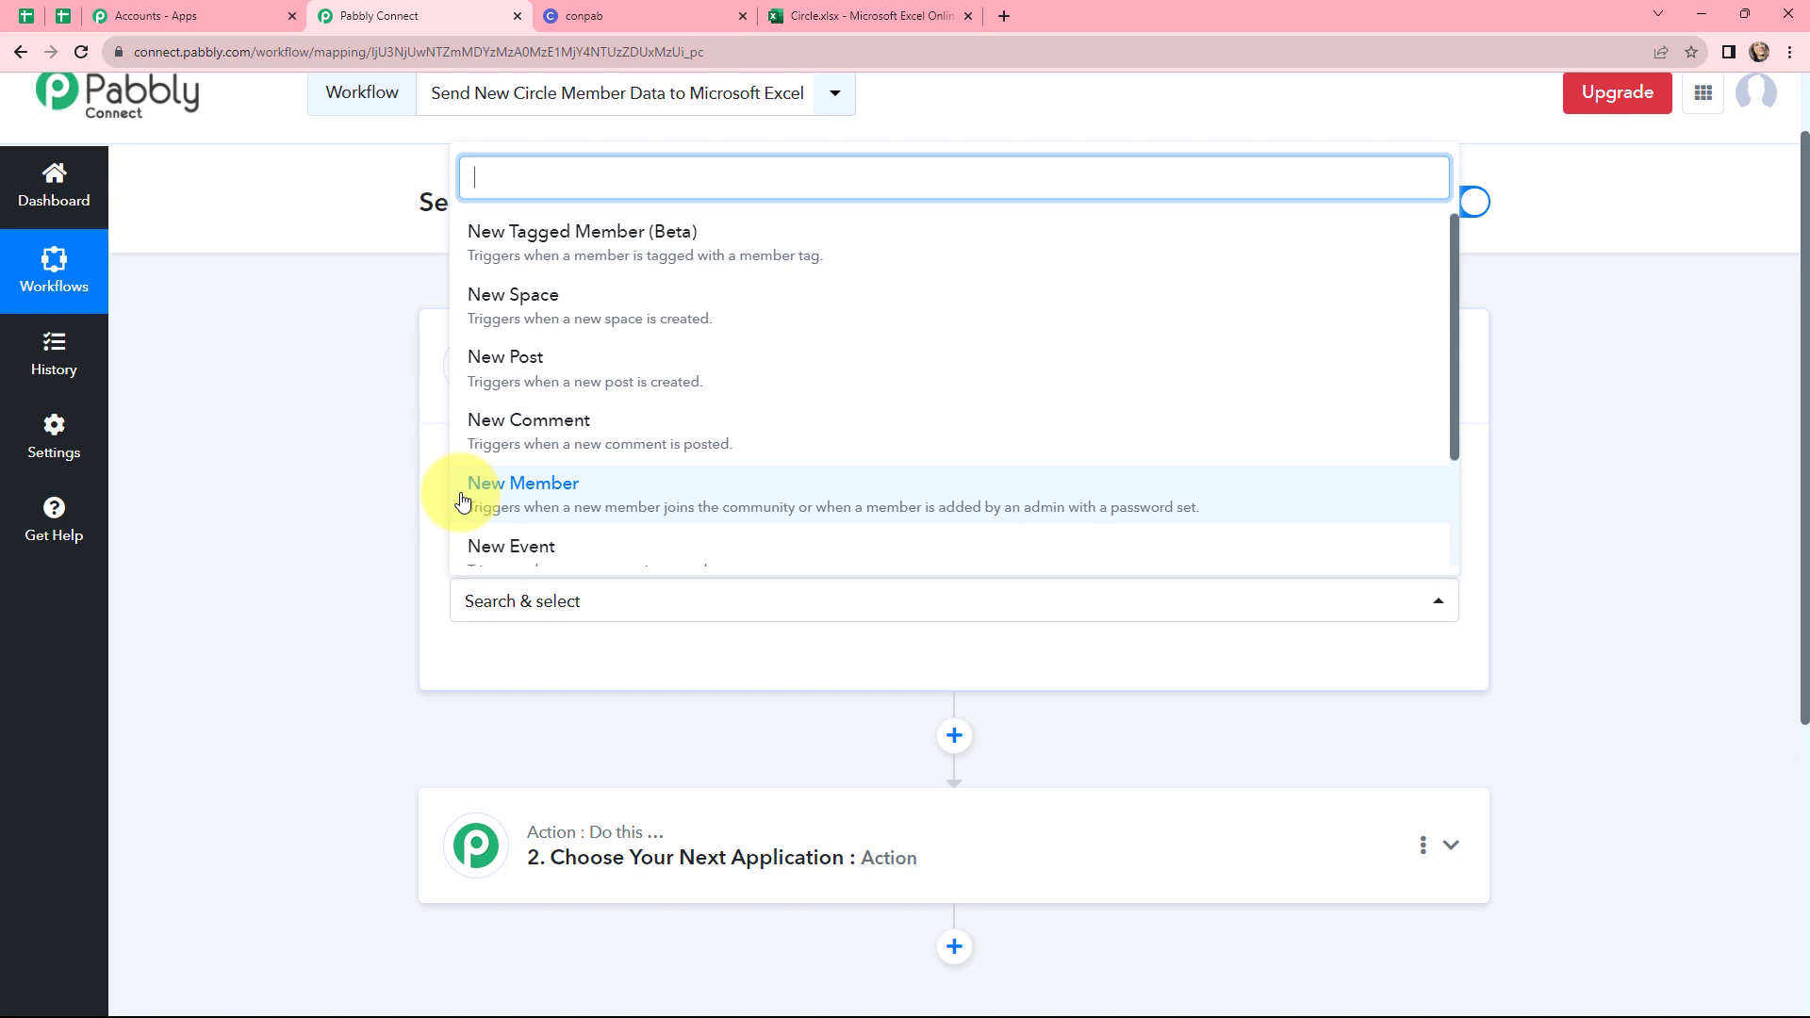
pyautogui.click(544, 495)
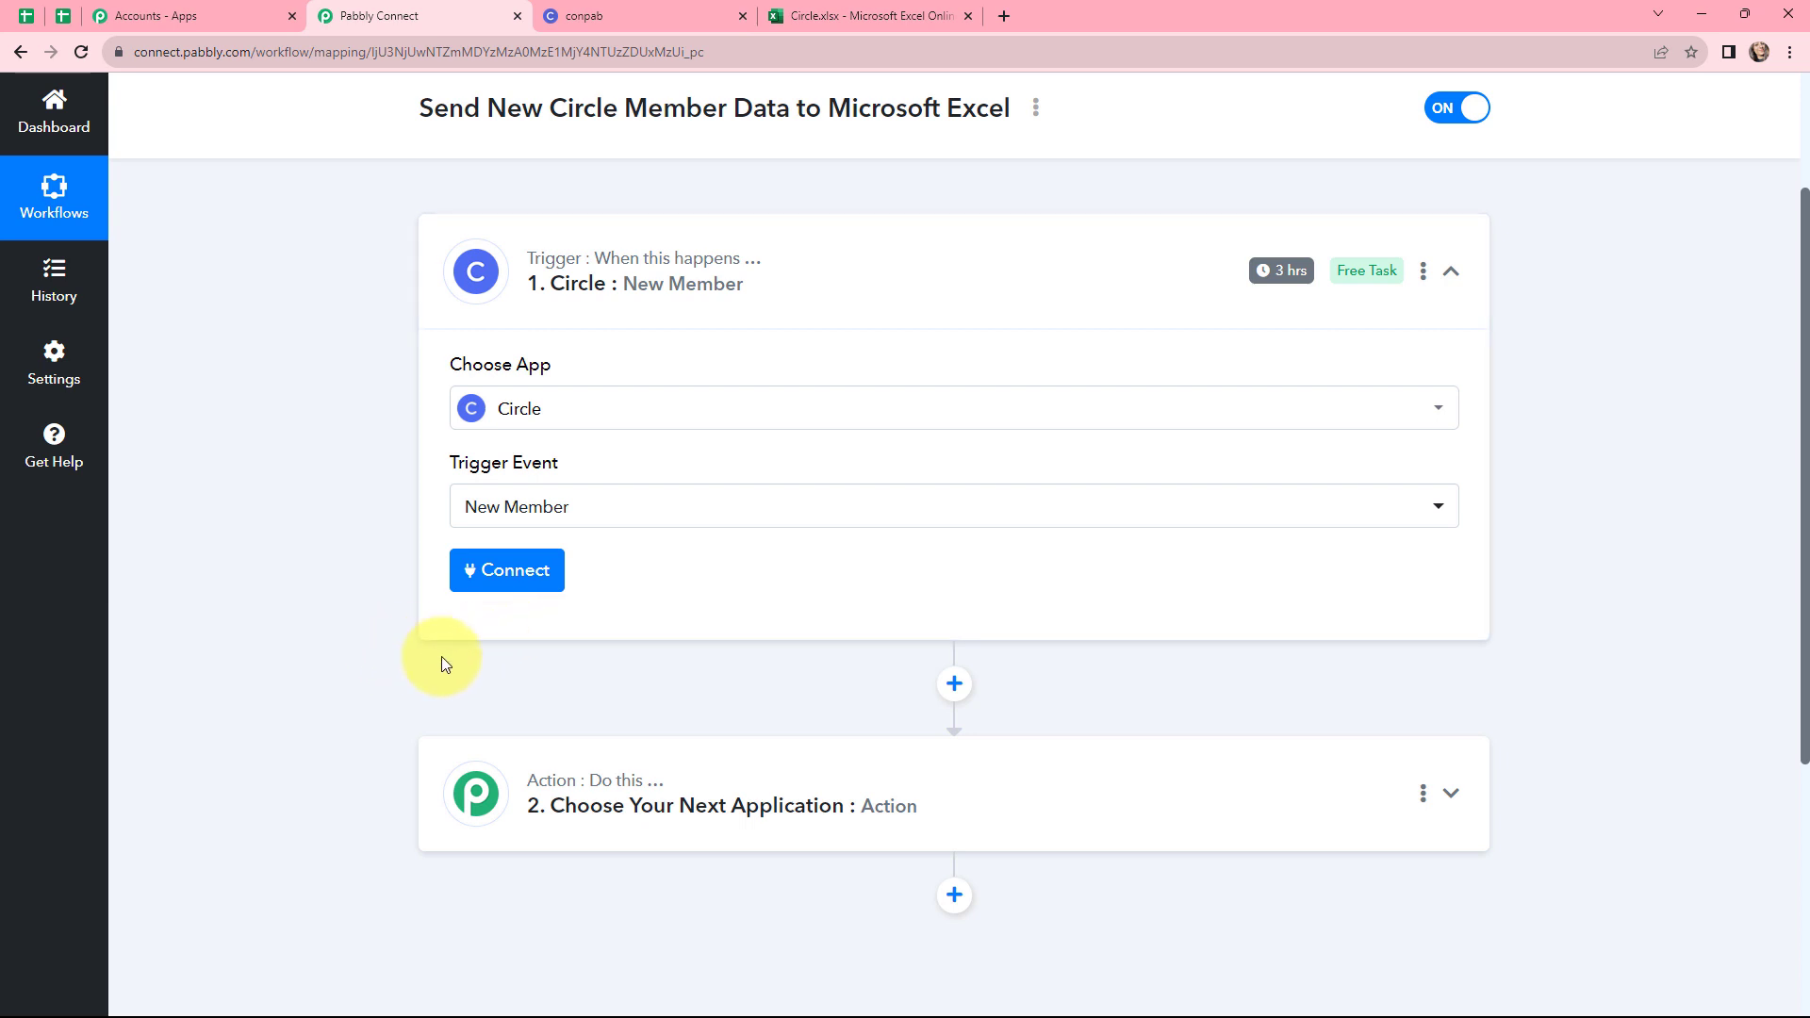
# Start connecting the trigger by choosing to add a new Circle connection
pyautogui.click(510, 571)
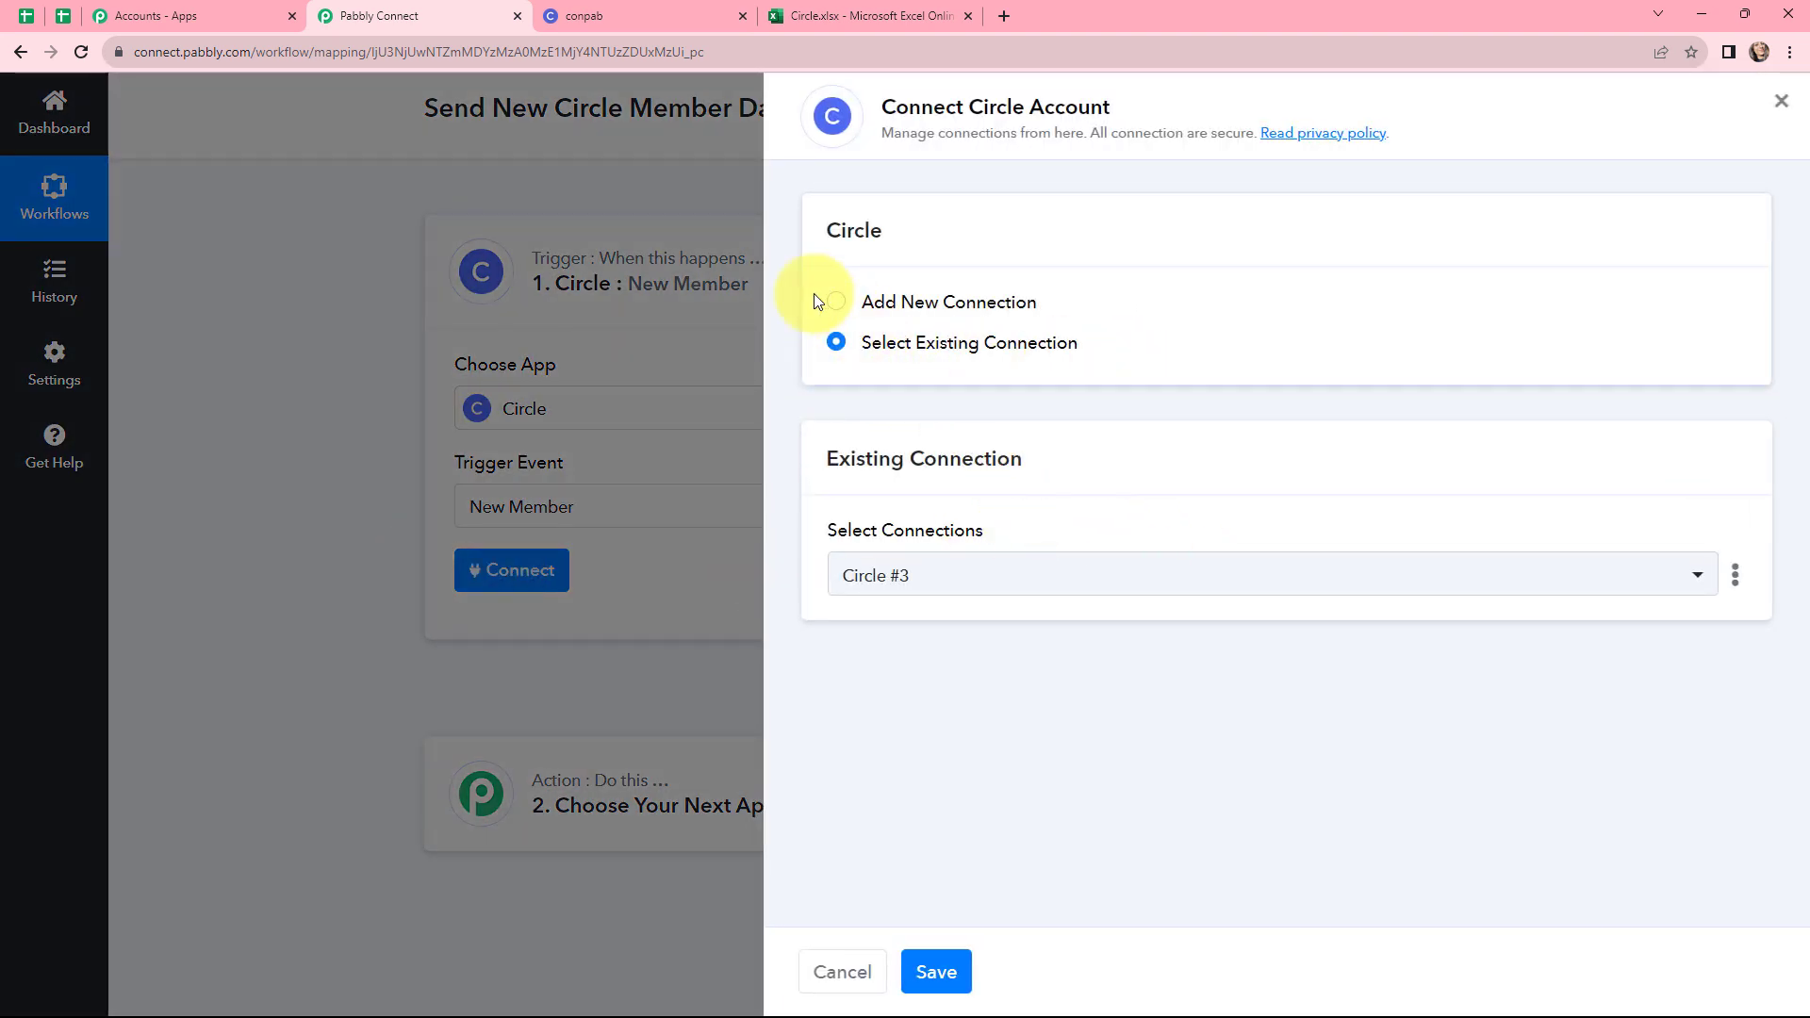
pyautogui.click(839, 304)
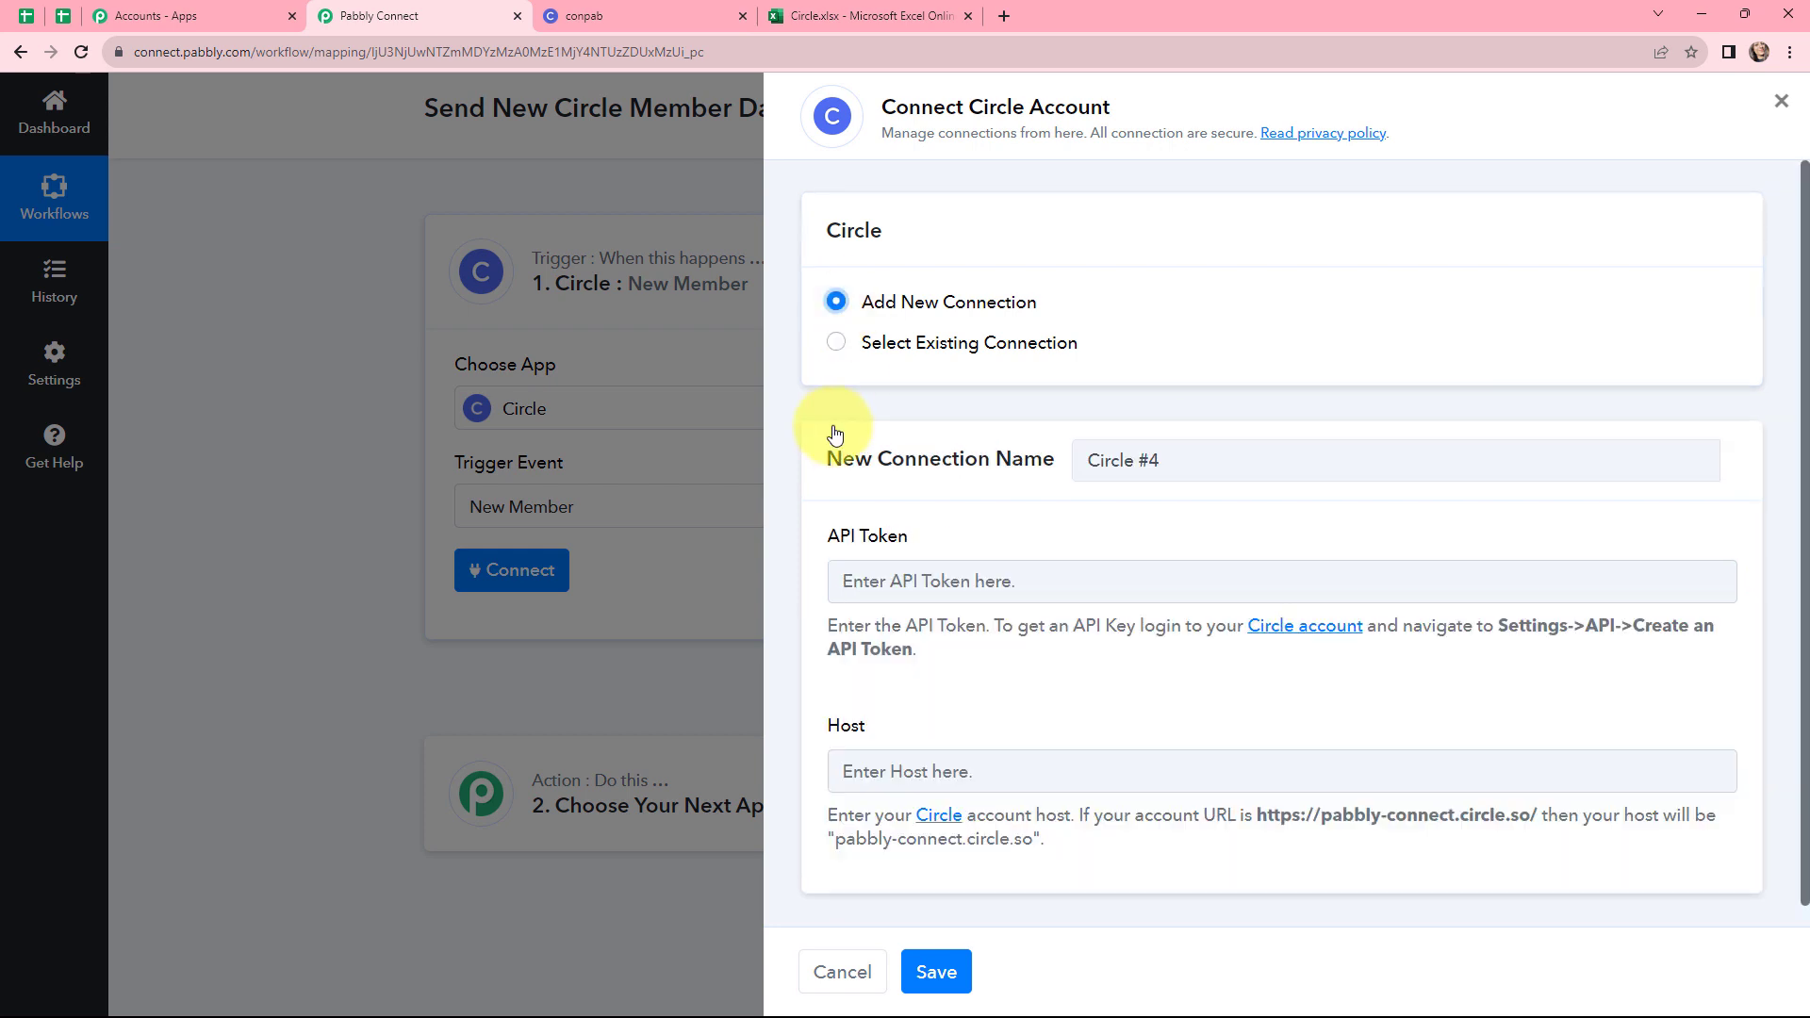
pyautogui.moveTo(827, 536); pyautogui.dragTo(907, 564)
pyautogui.moveTo(875, 729); pyautogui.dragTo(827, 727)
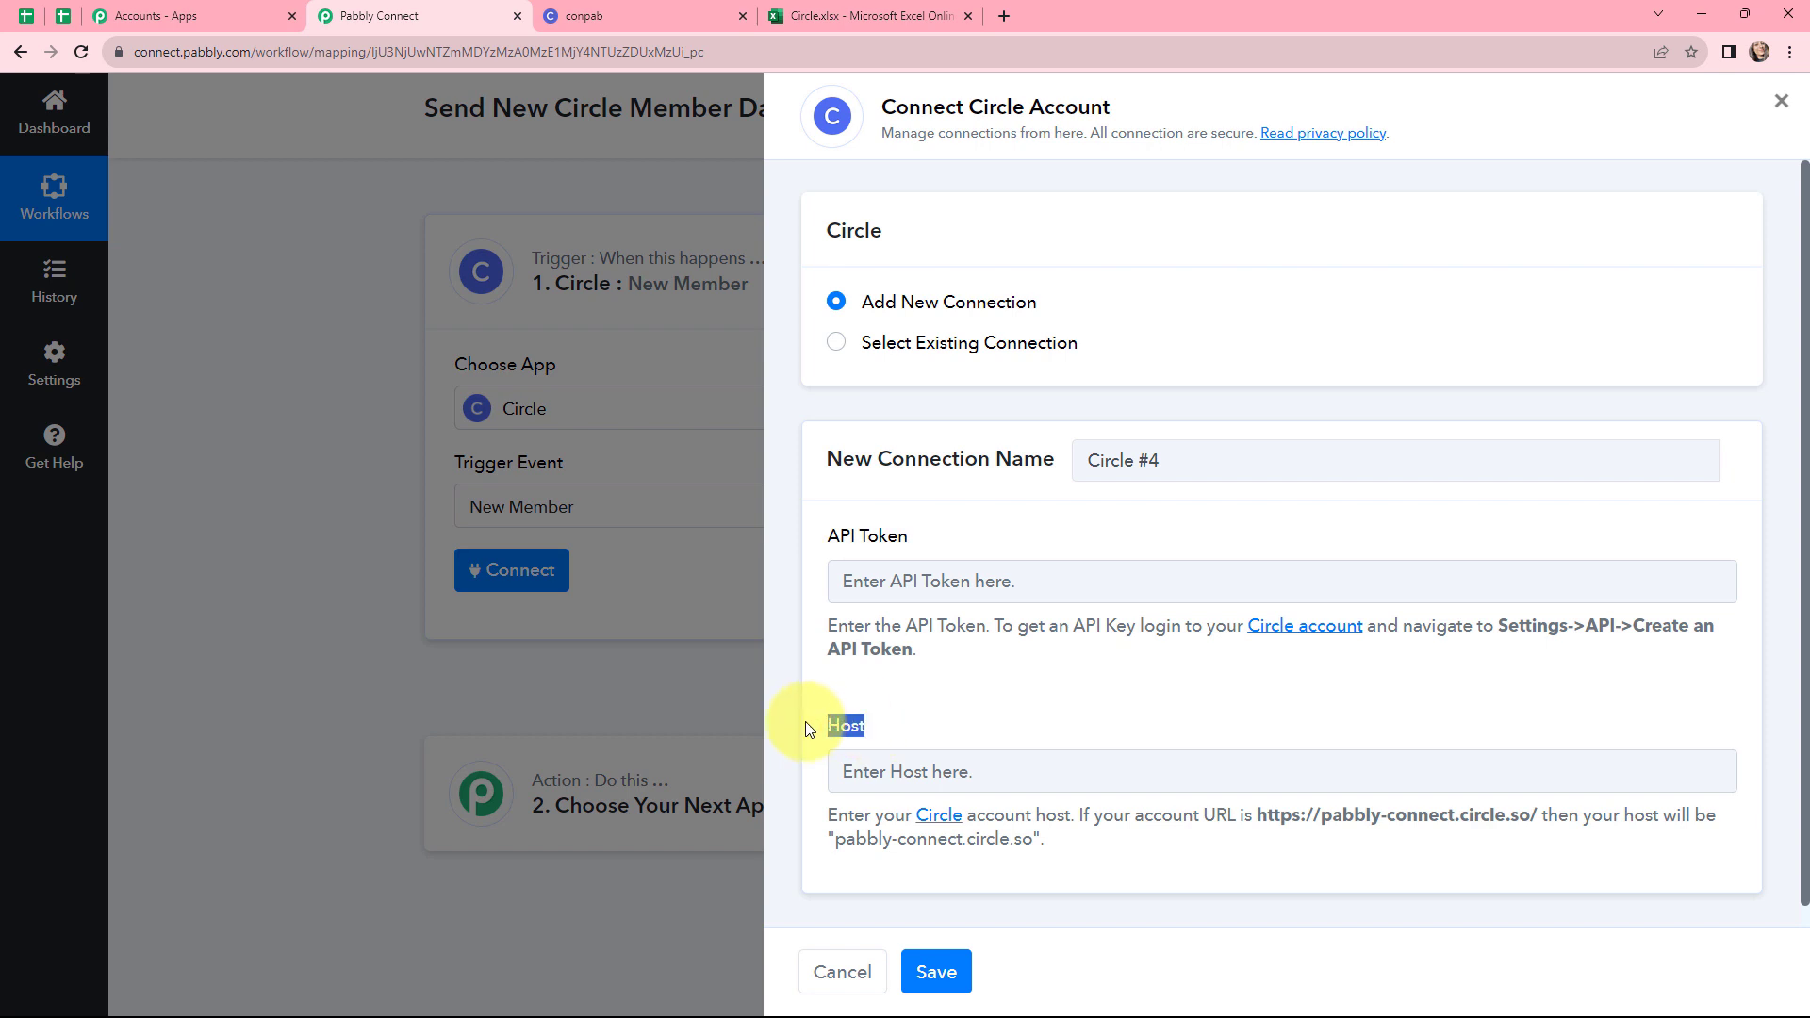
pyautogui.click(808, 729)
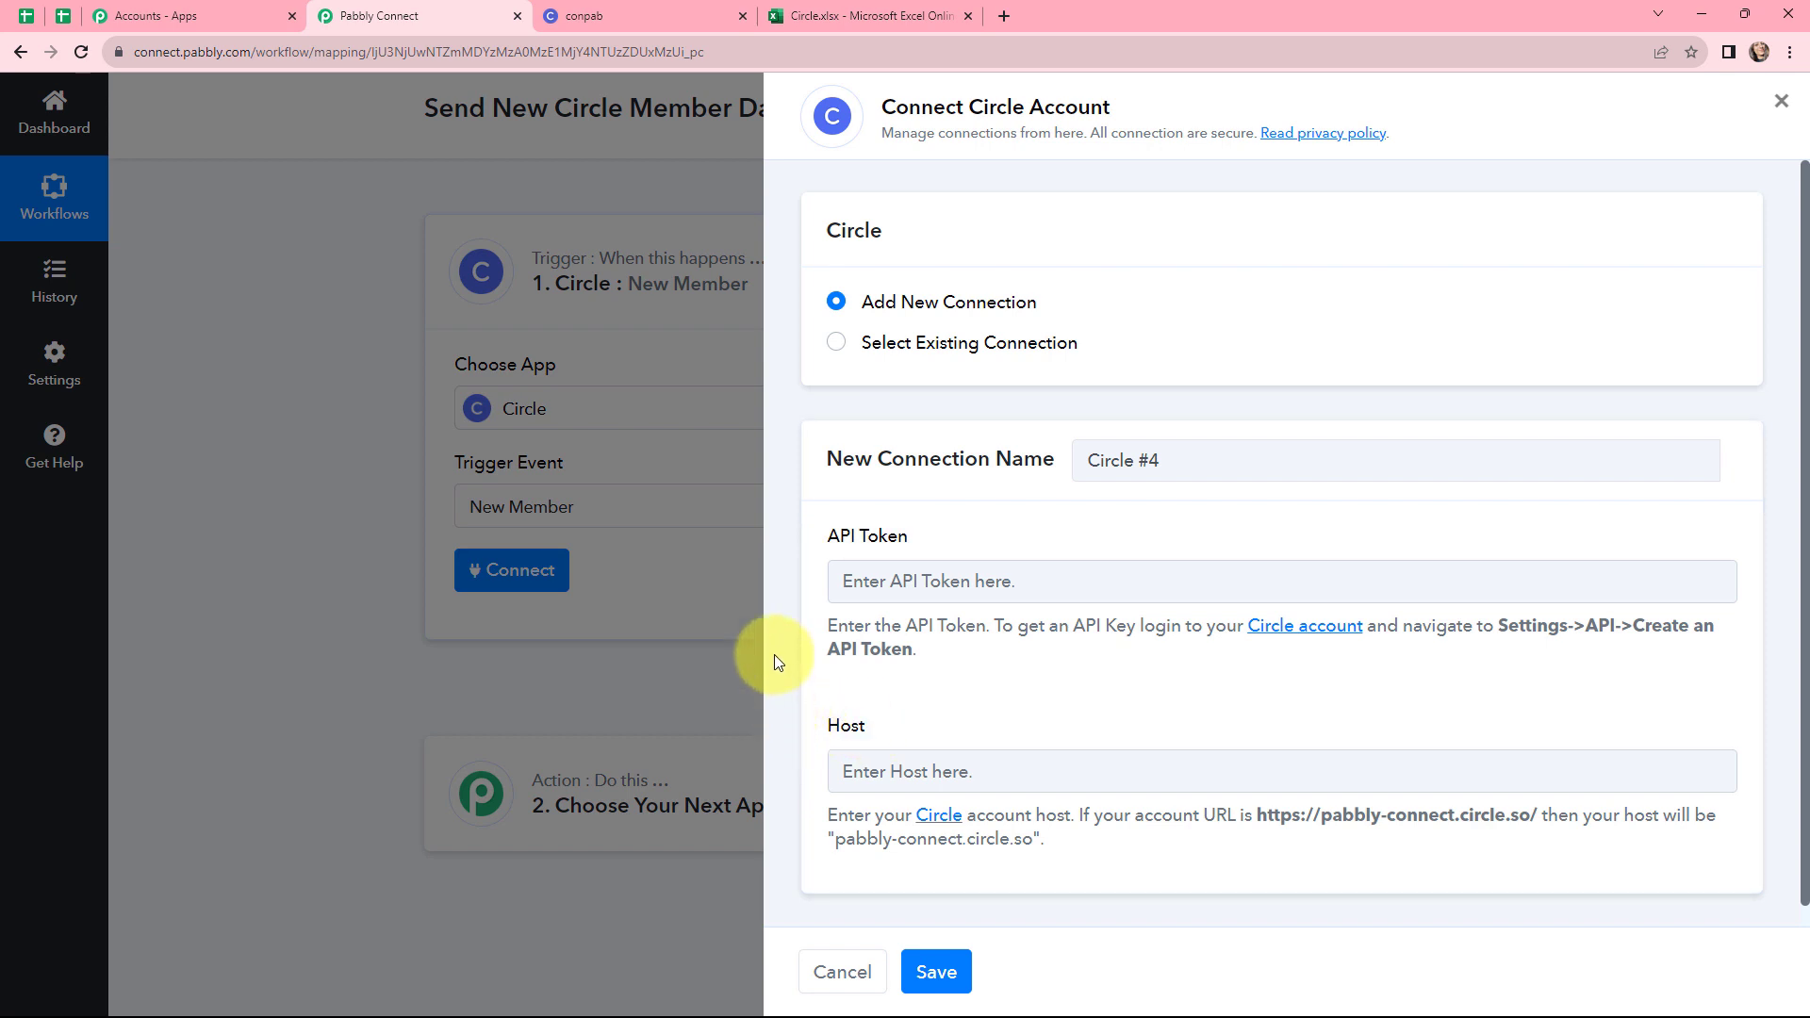
# Copy the community host from the Circle site address and paste conpab.circle.so into the connection's Host field
pyautogui.click(584, 9)
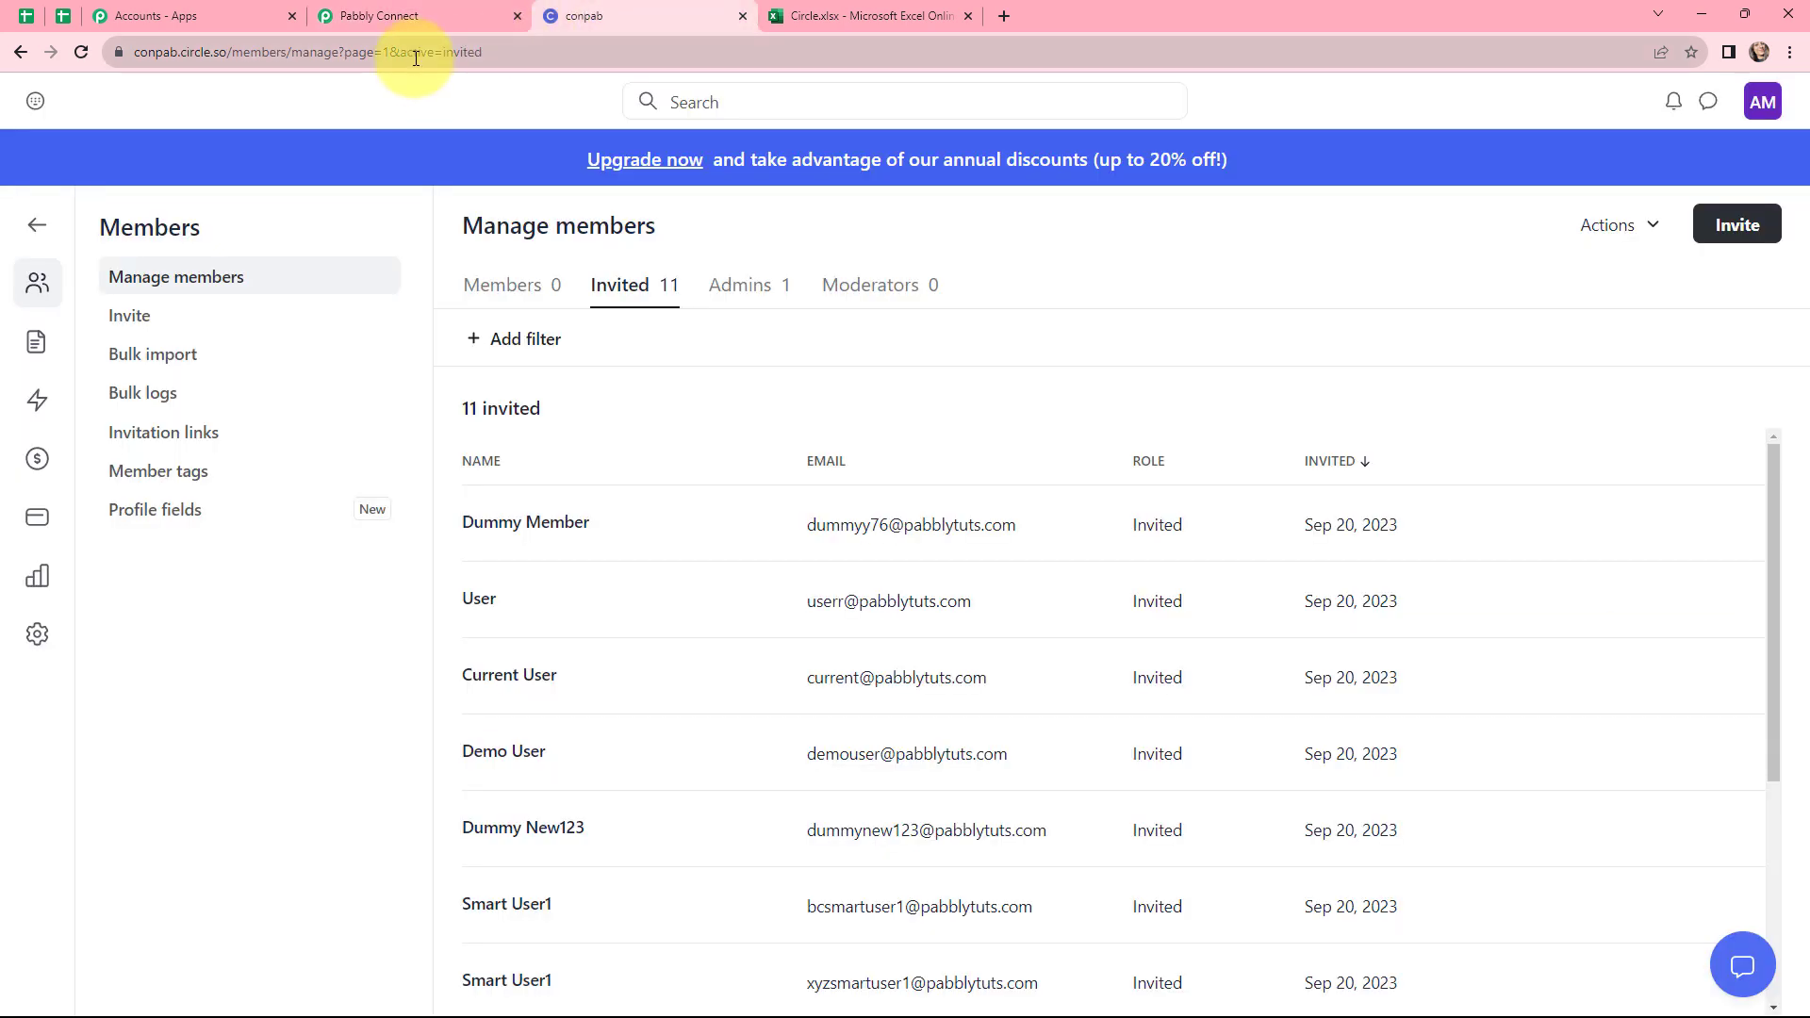
pyautogui.doubleClick(494, 52)
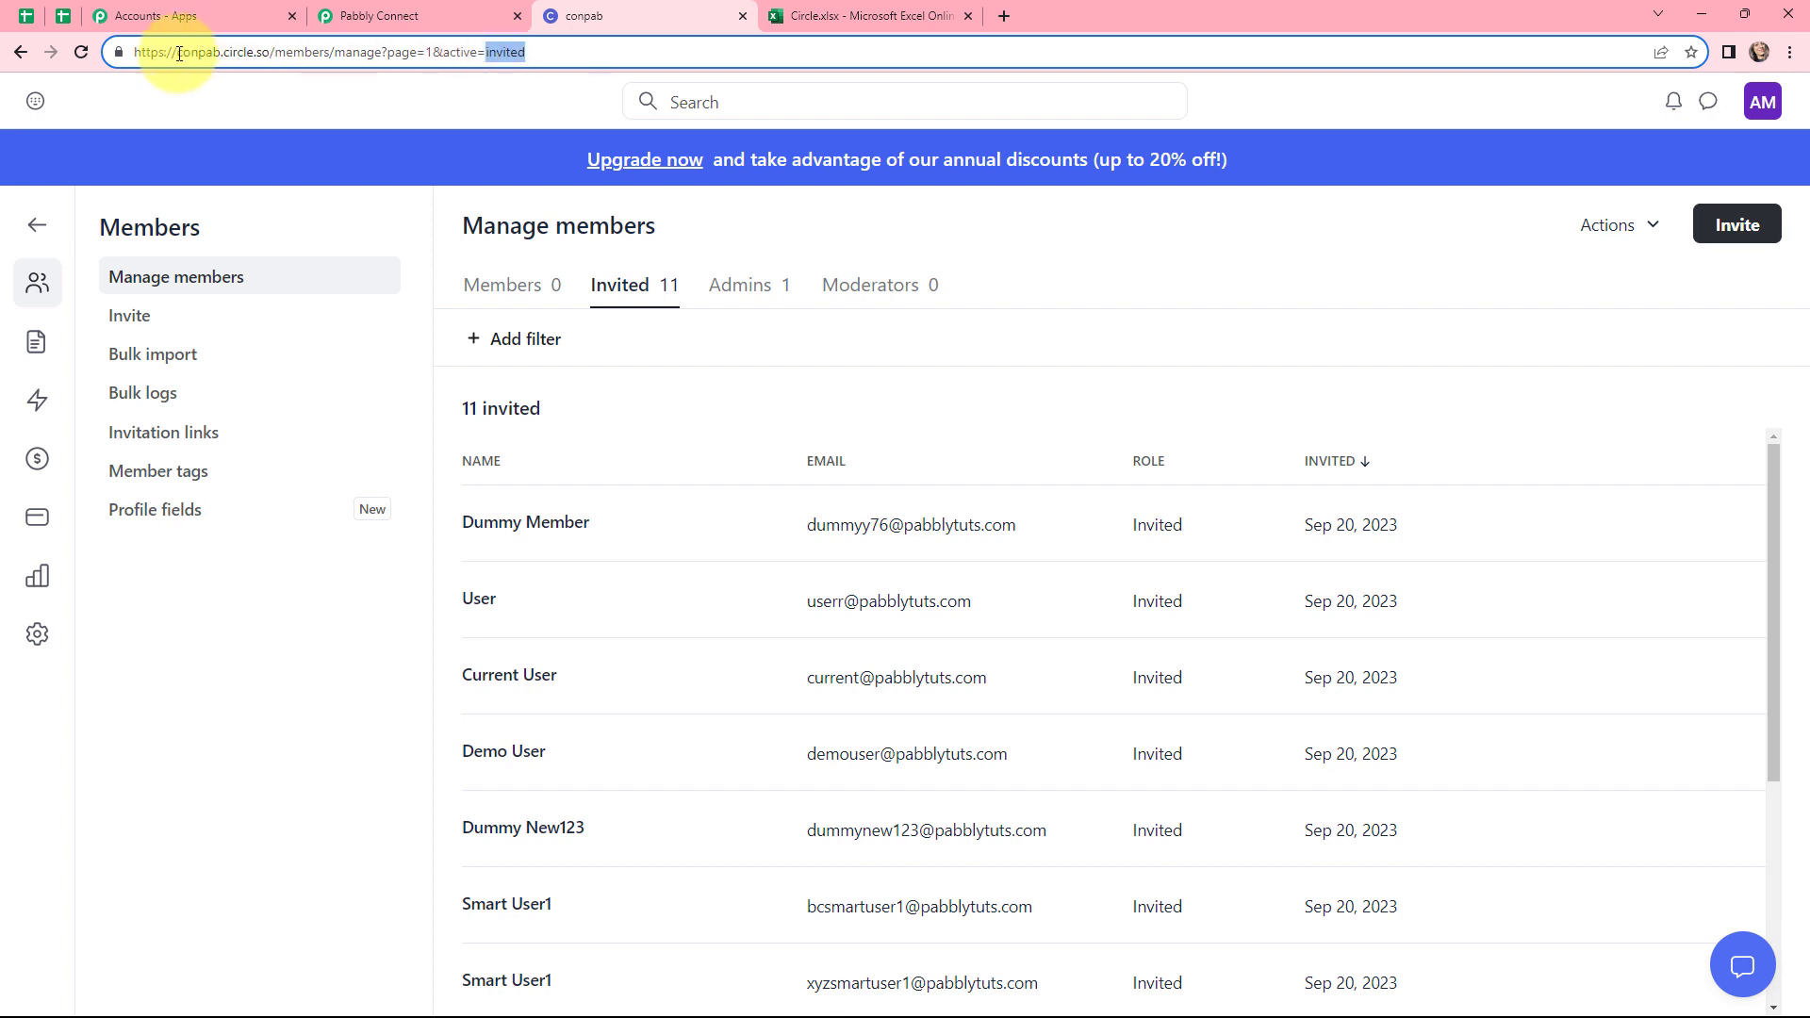
pyautogui.moveTo(177, 52); pyautogui.dragTo(268, 53)
pyautogui.hotkey('ctrl', 'c')
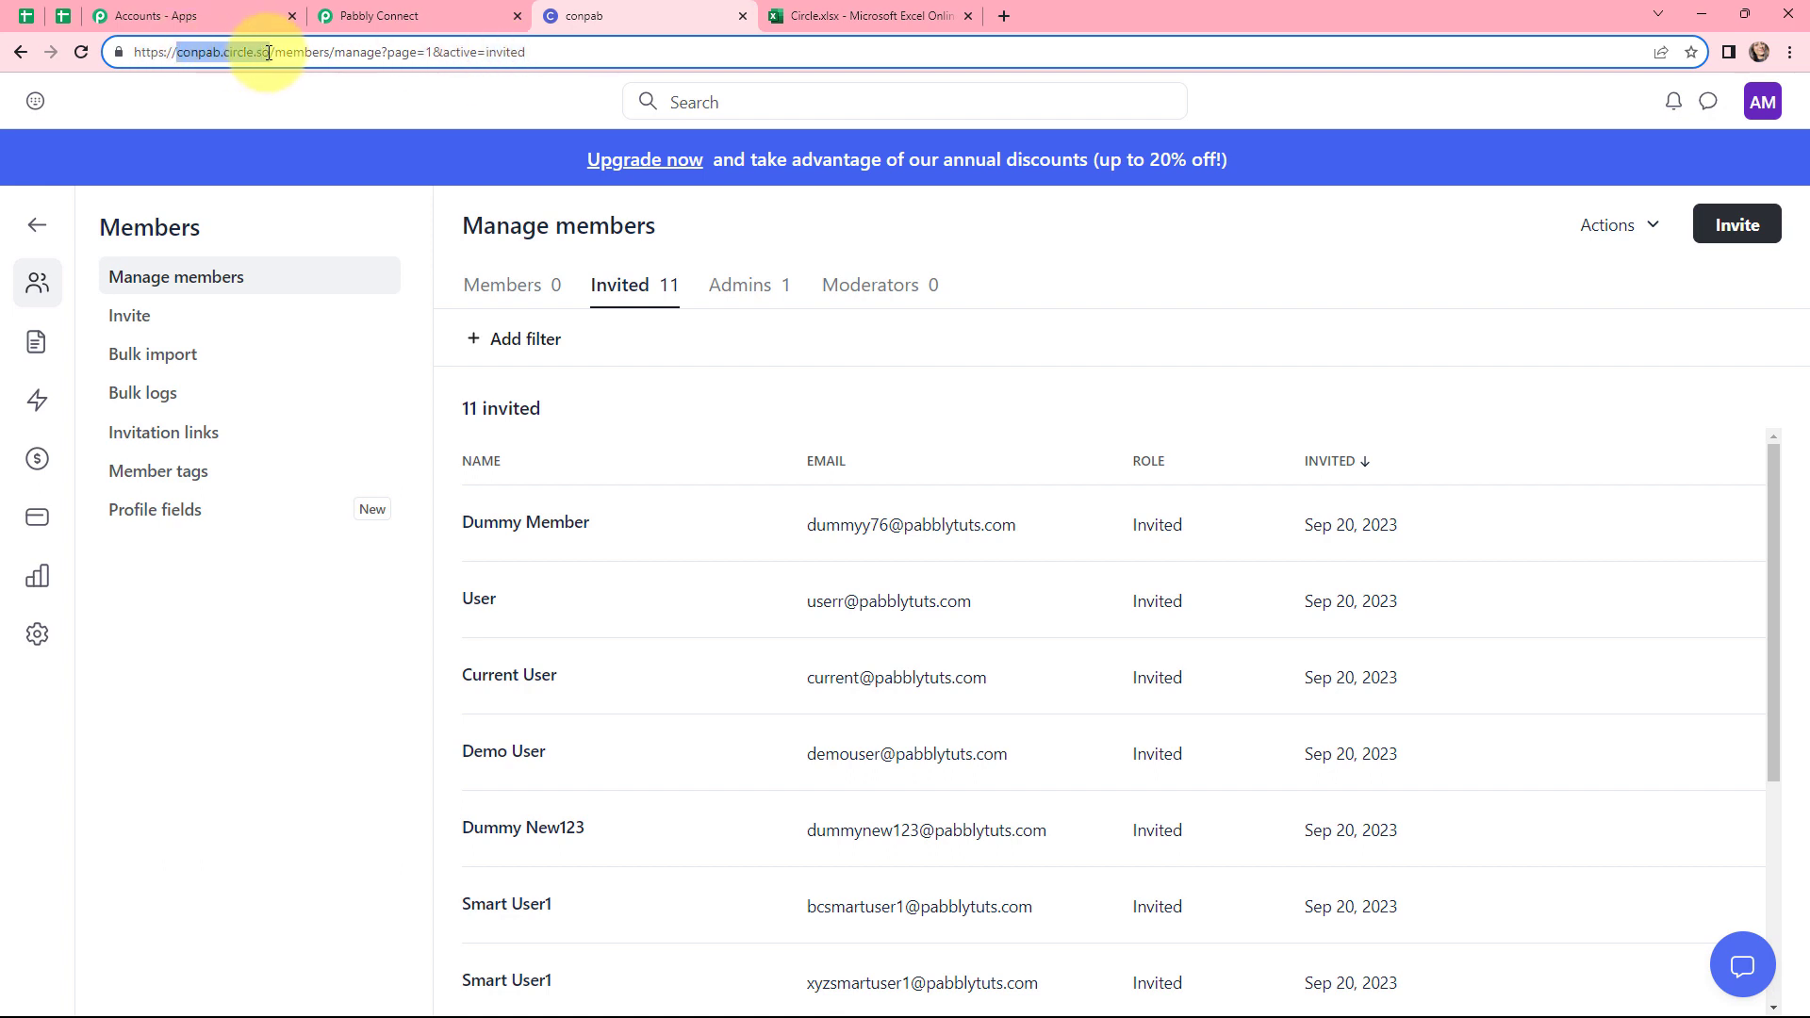
pyautogui.click(396, 16)
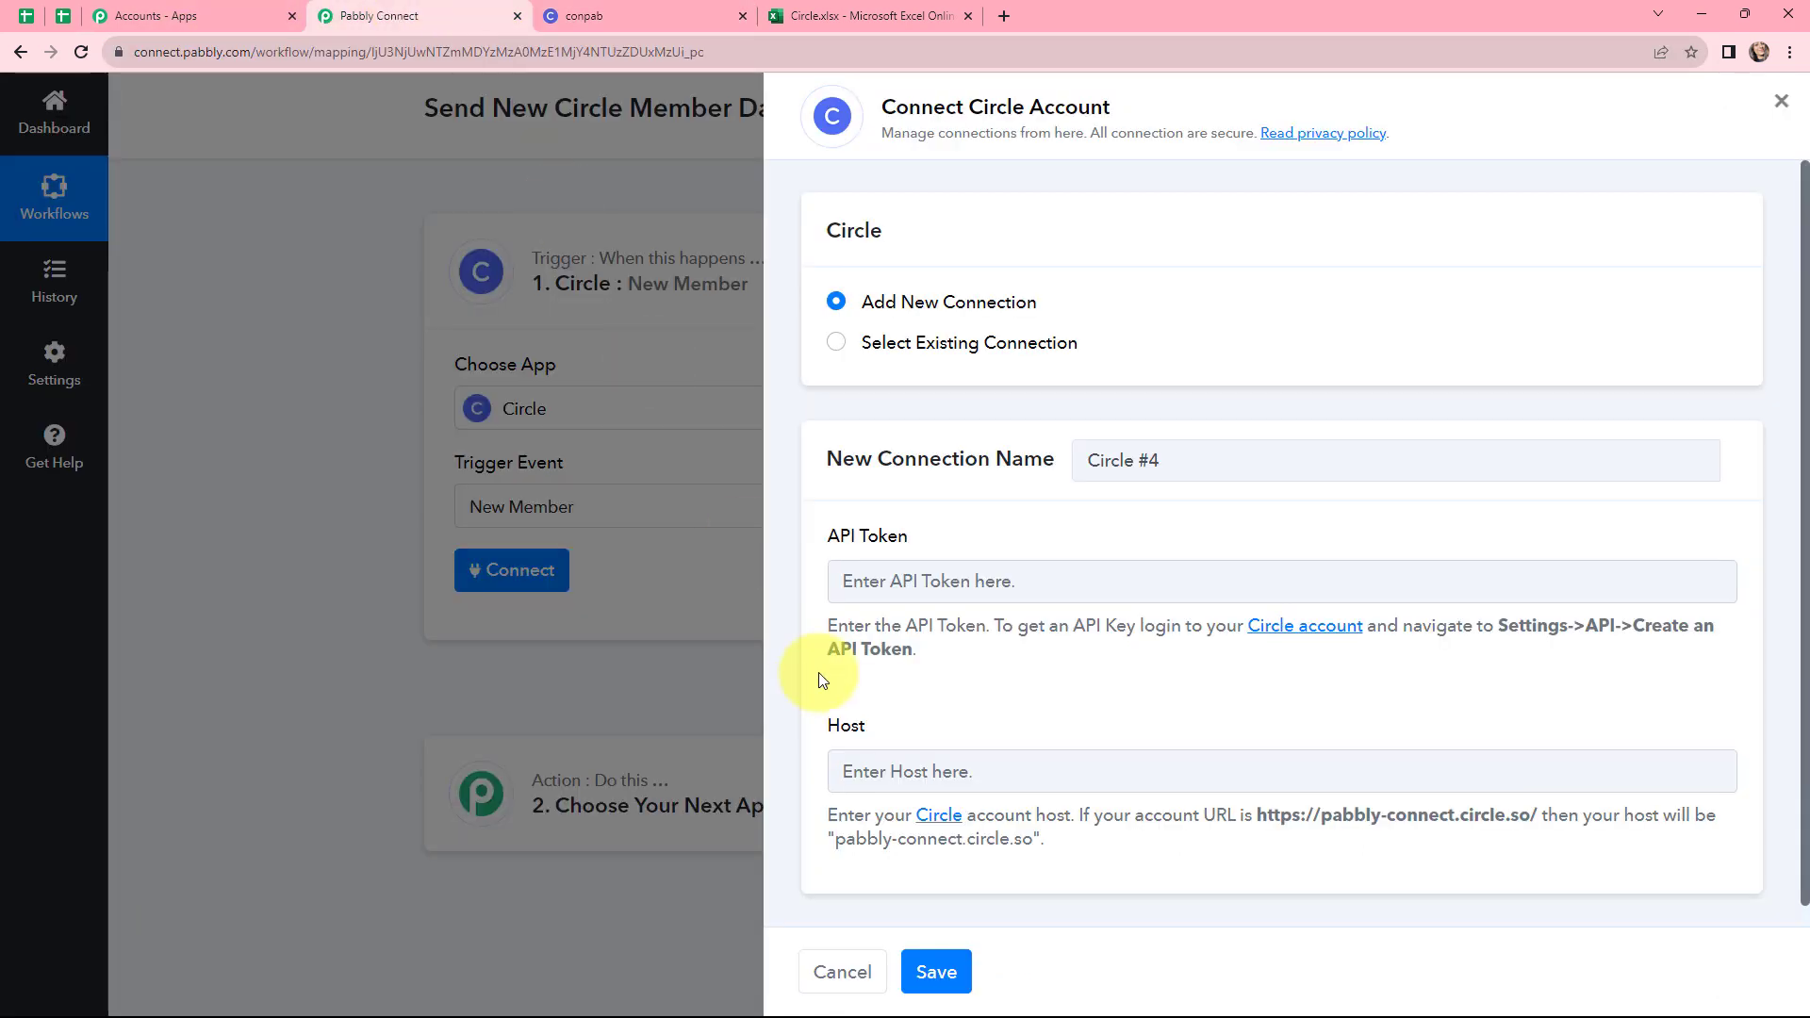
pyautogui.click(876, 770)
pyautogui.hotkey('ctrl', 'v')
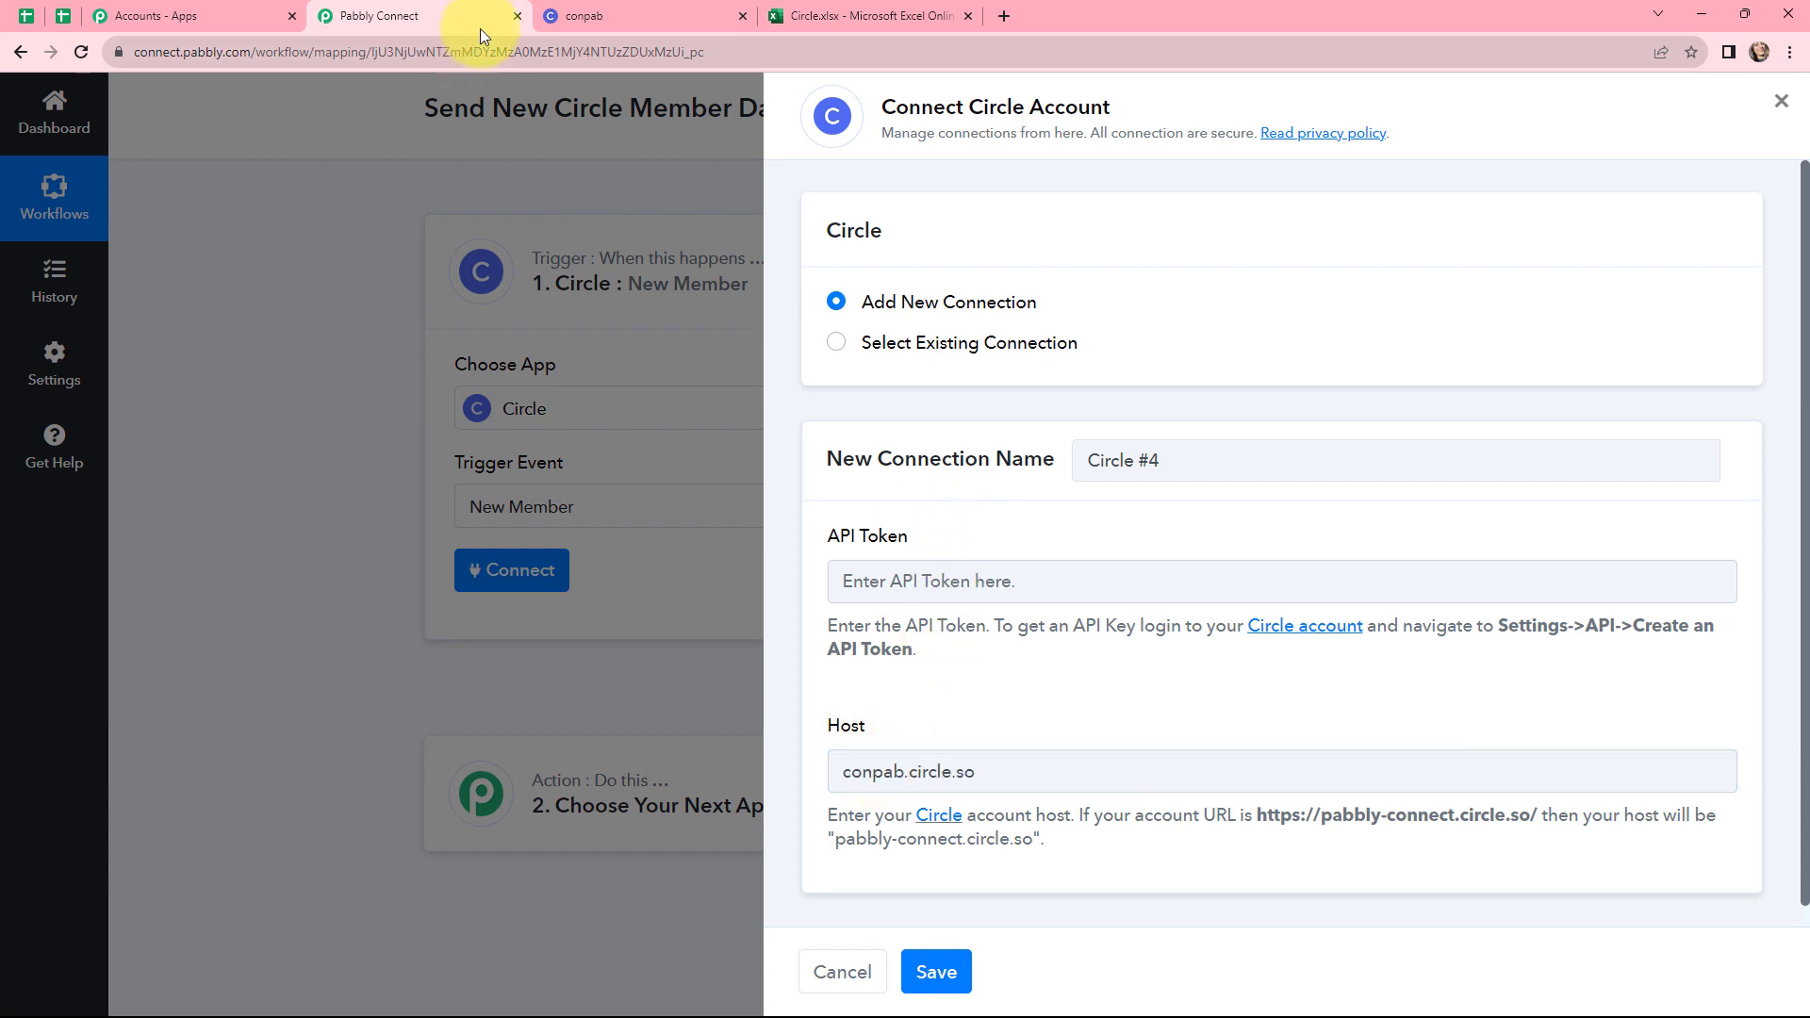
# In Circle's API settings, create a new API token named "current"
pyautogui.click(602, 9)
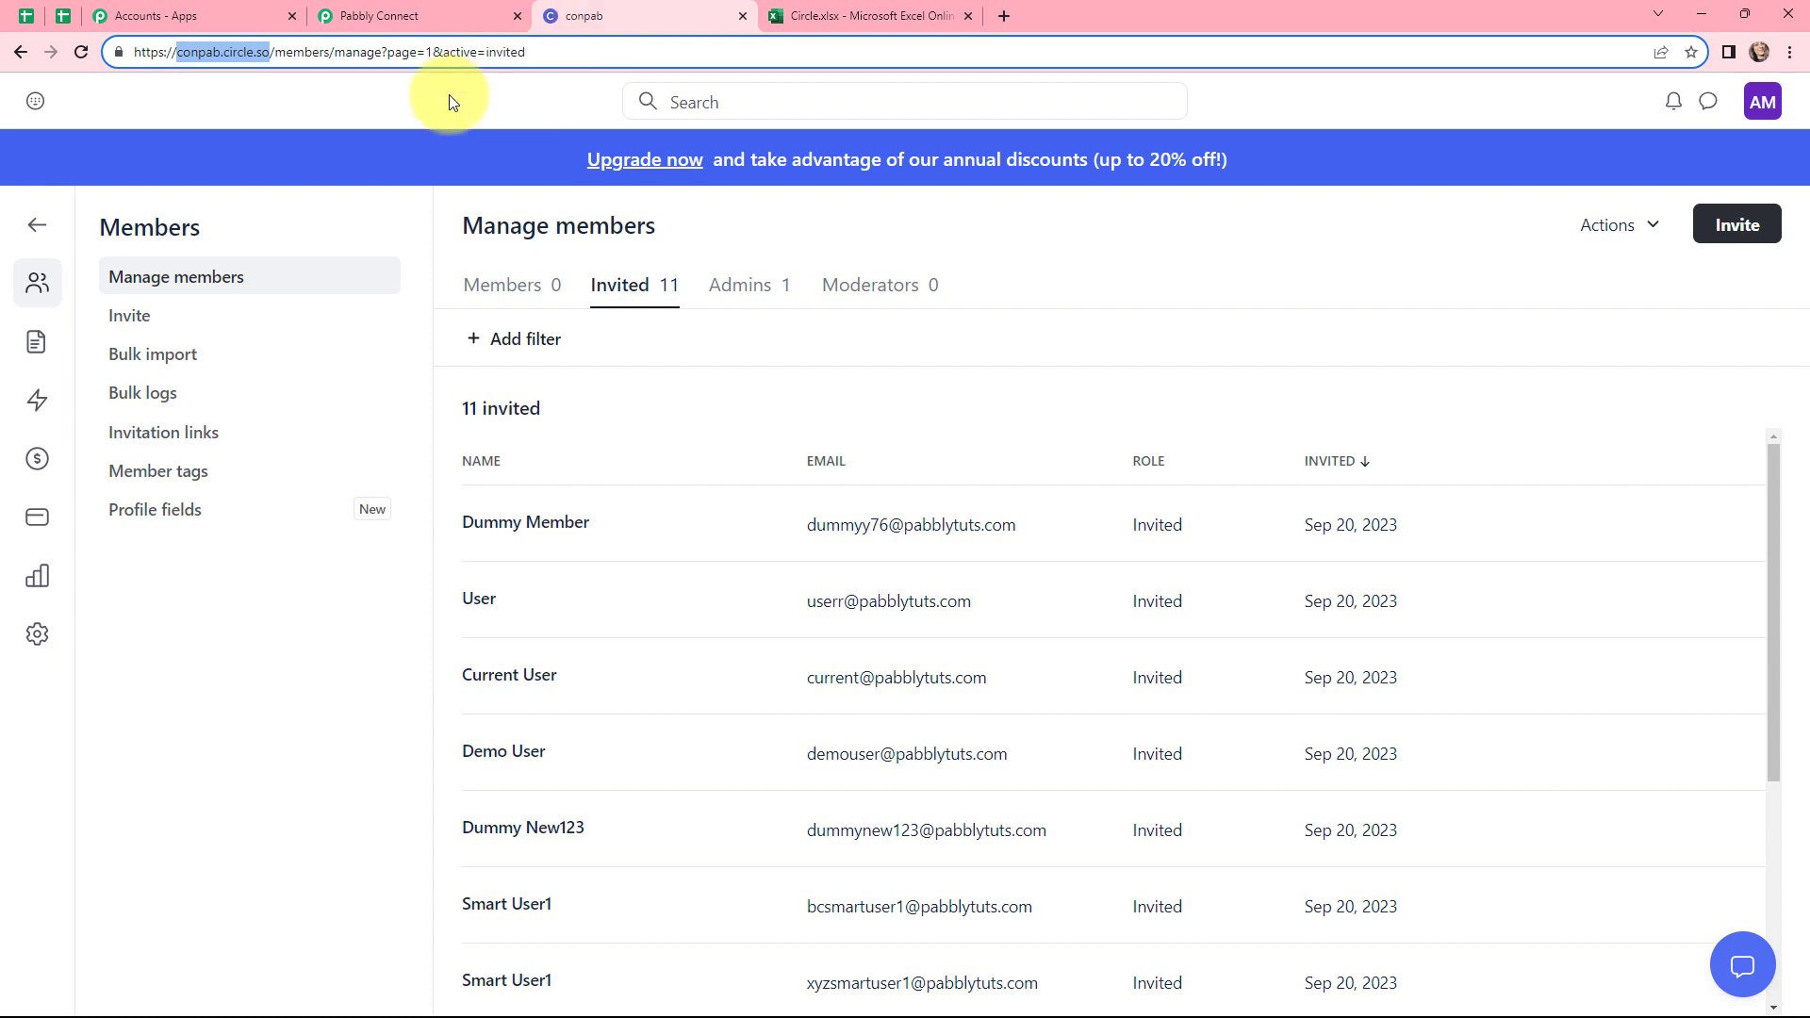
pyautogui.click(37, 634)
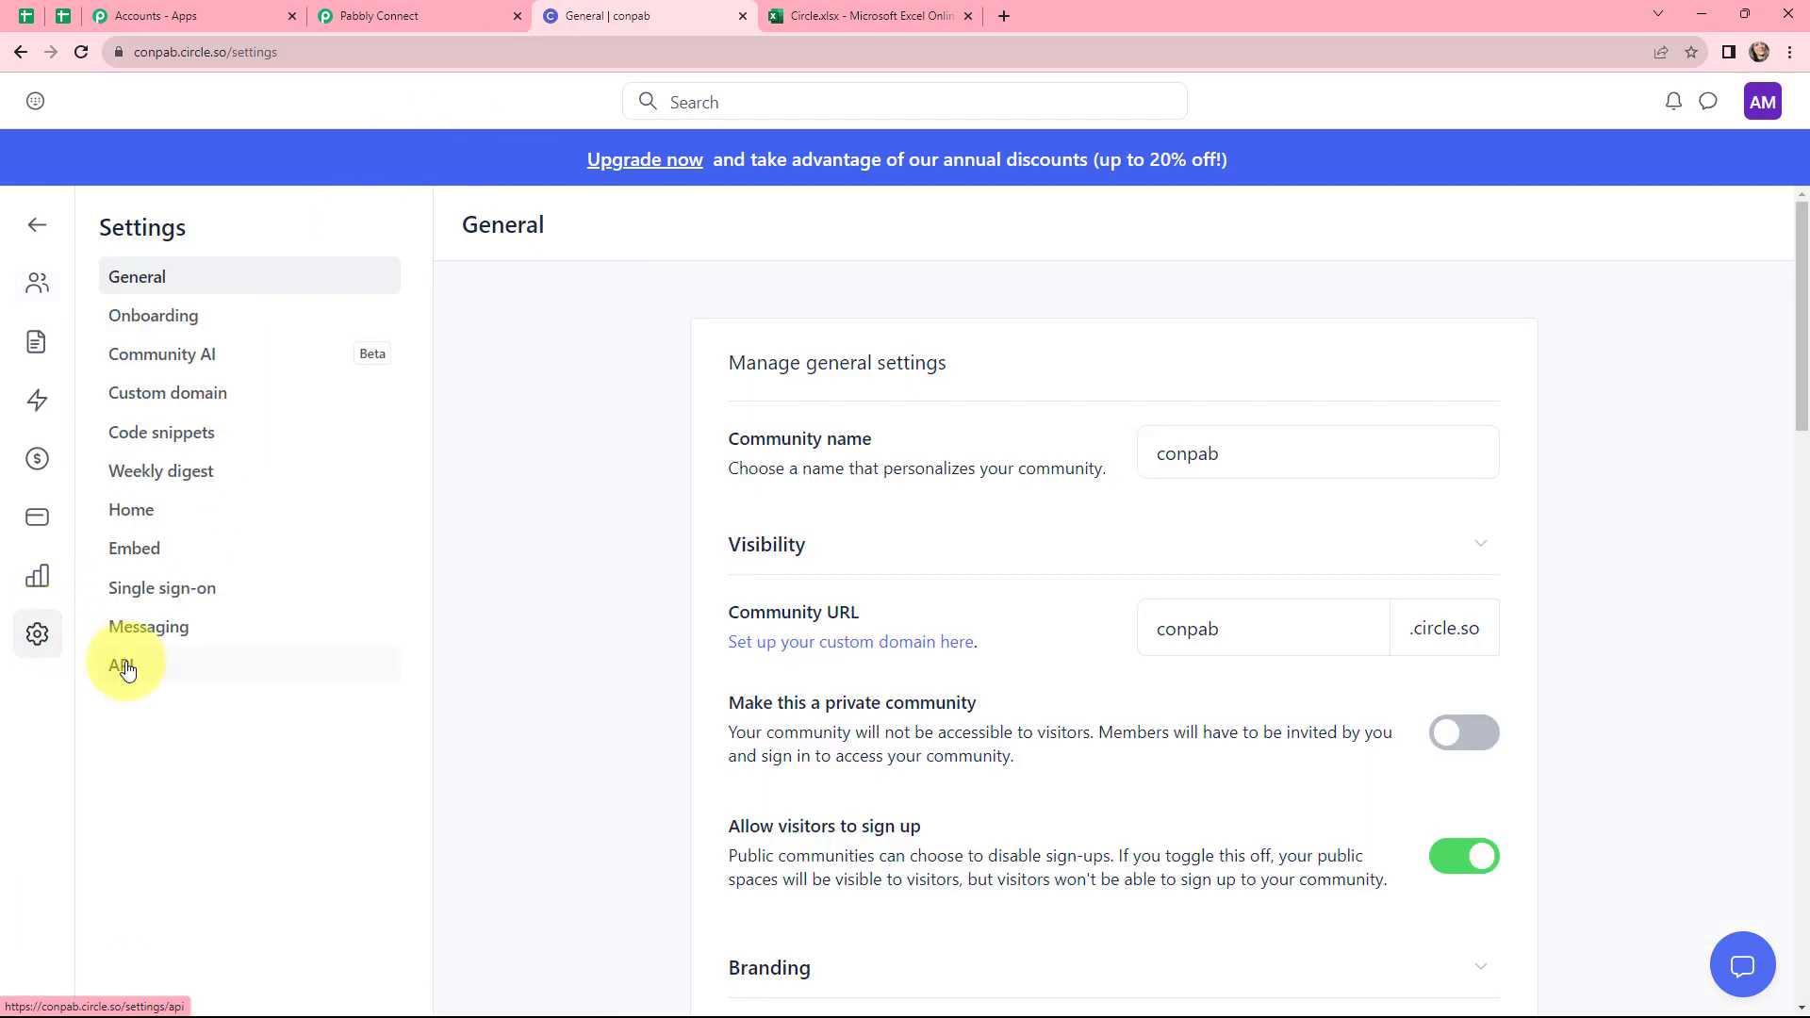
pyautogui.click(127, 670)
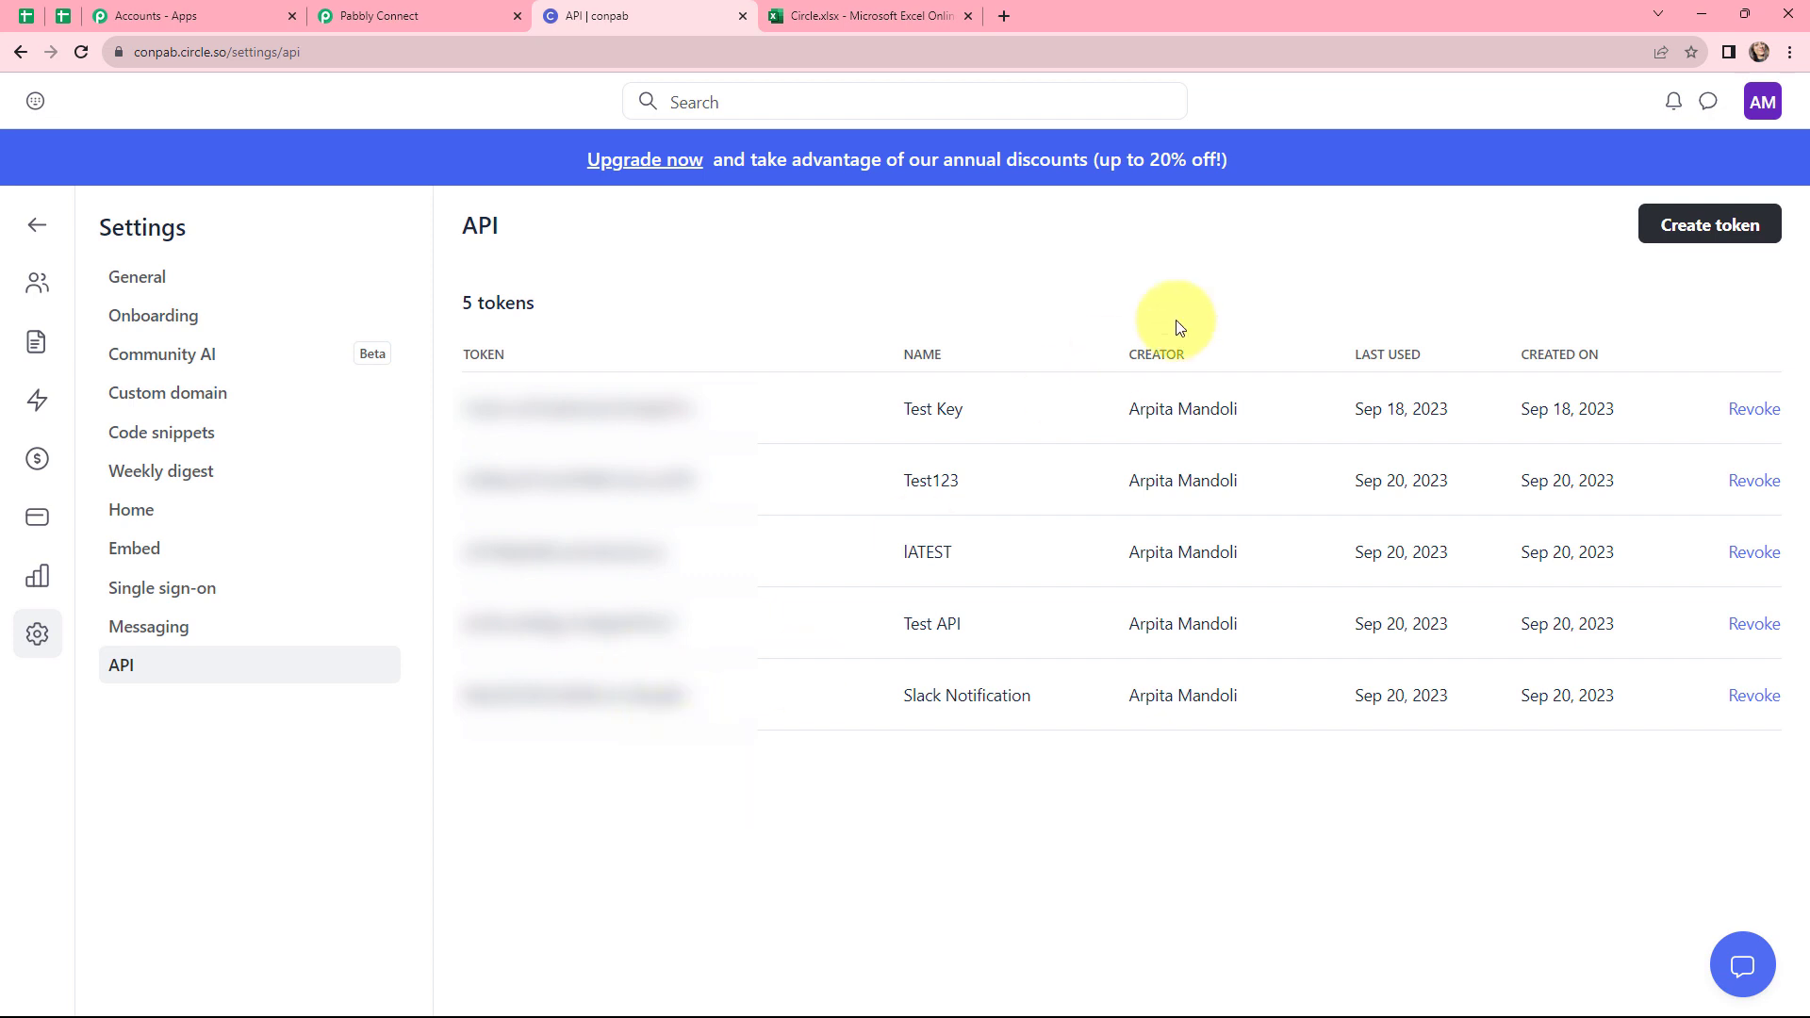
pyautogui.click(1710, 226)
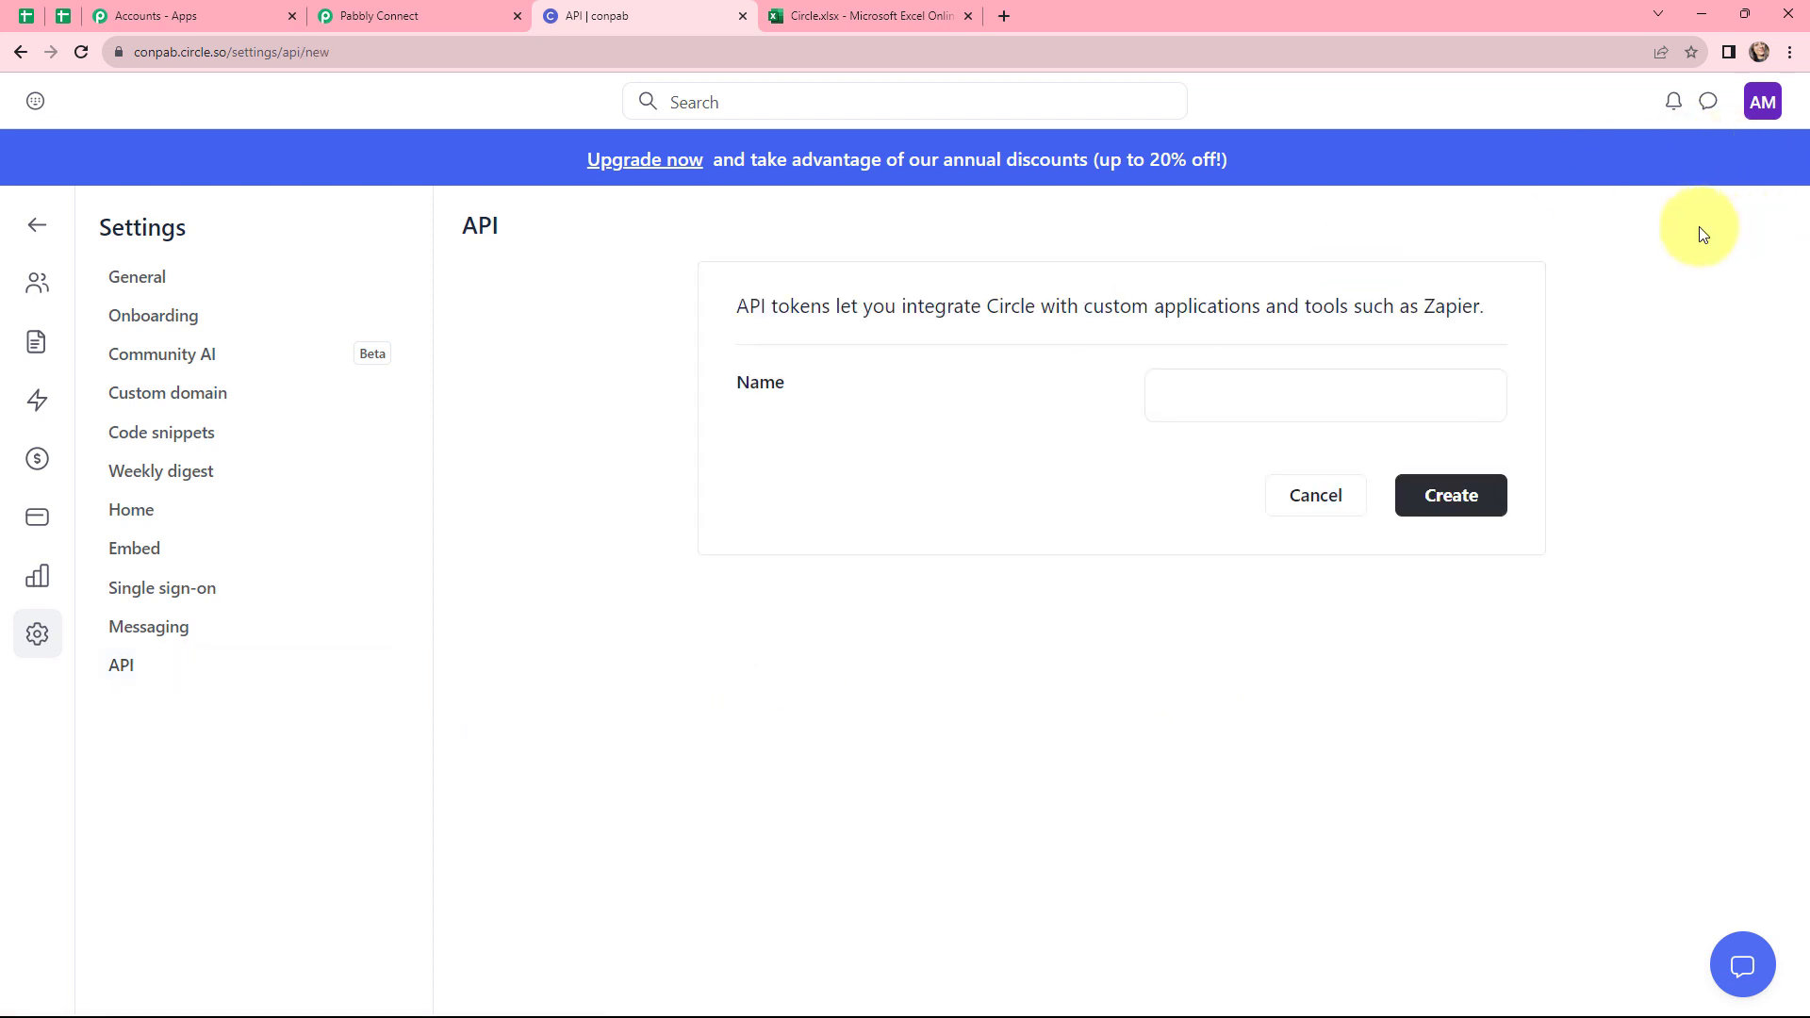
pyautogui.click(1256, 408)
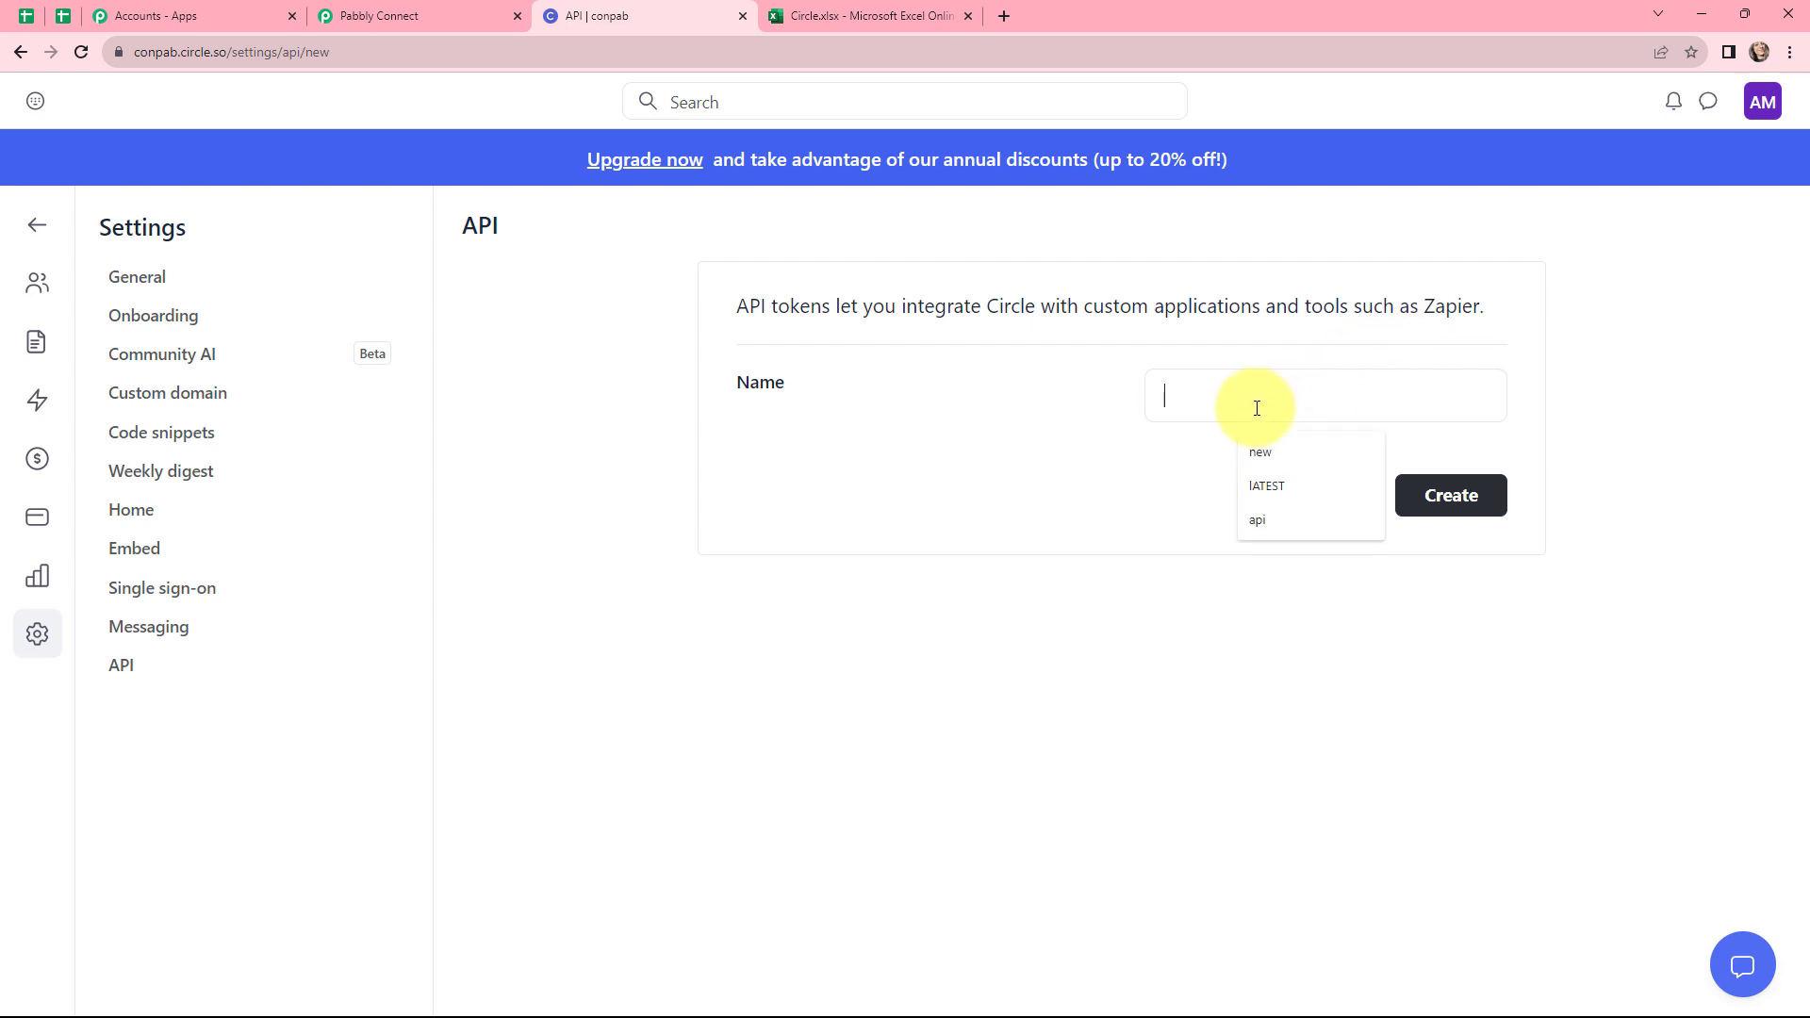
pyautogui.write('current')
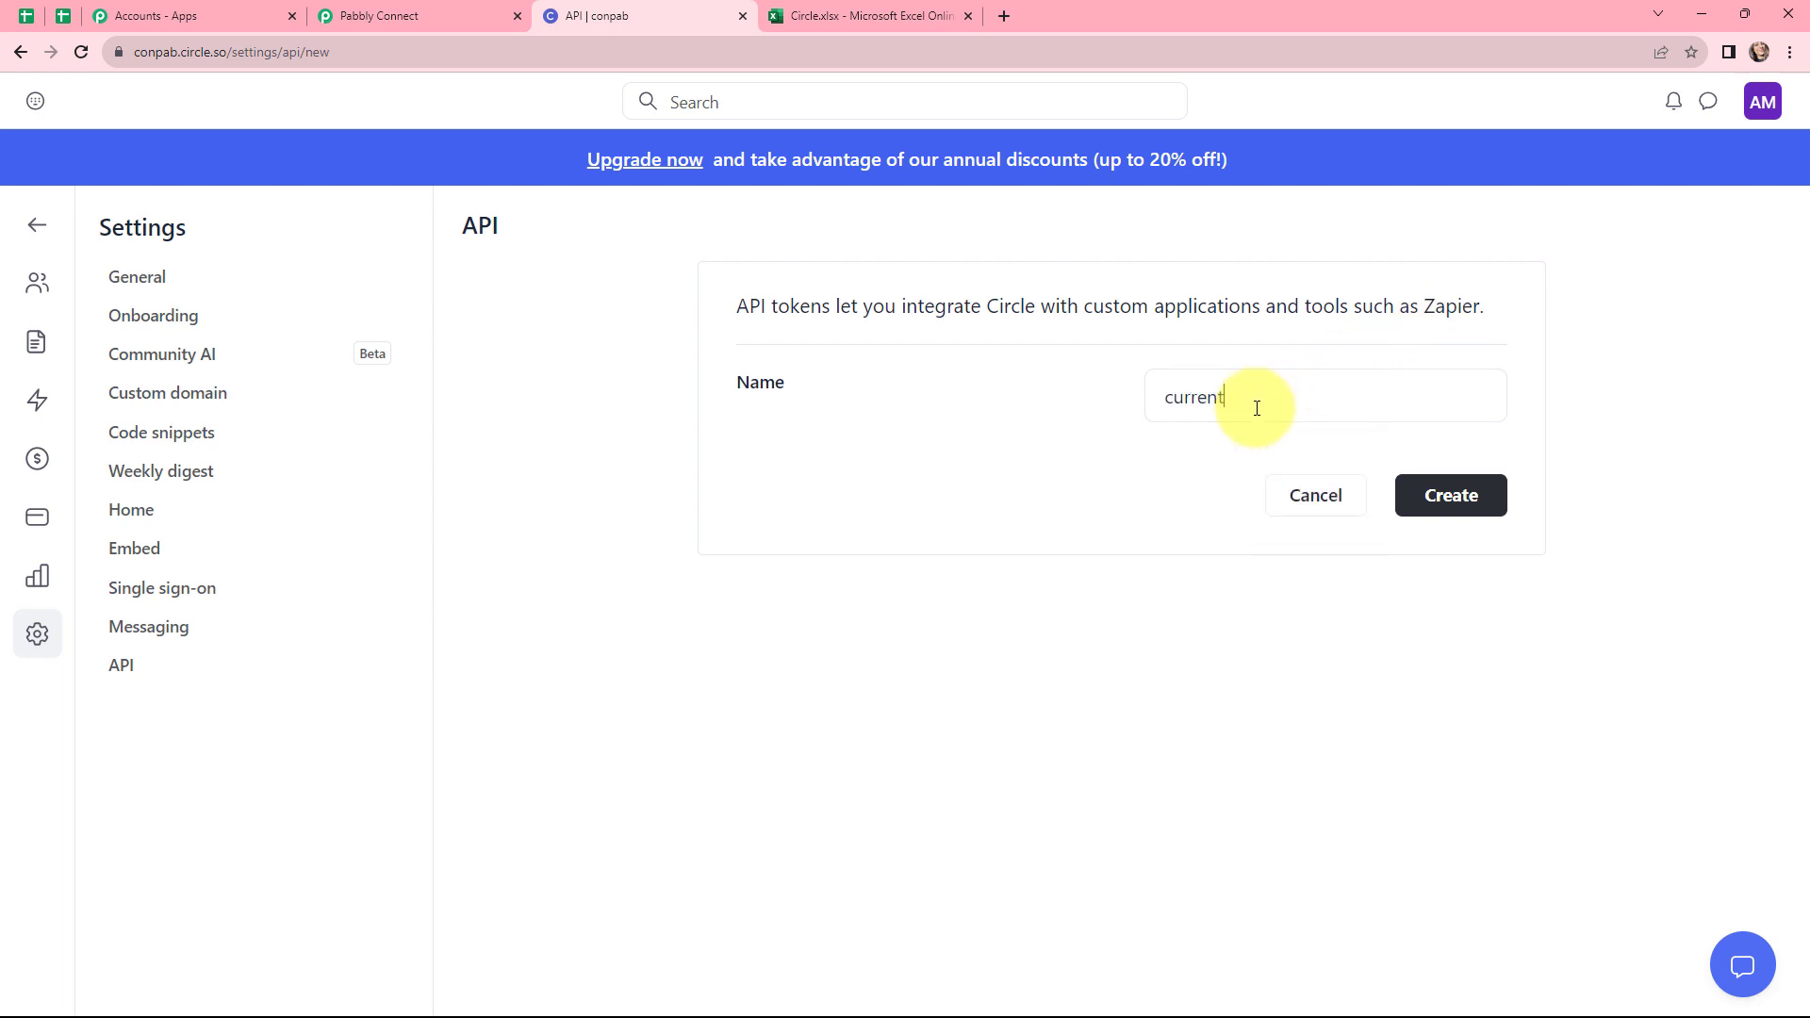
pyautogui.click(1457, 499)
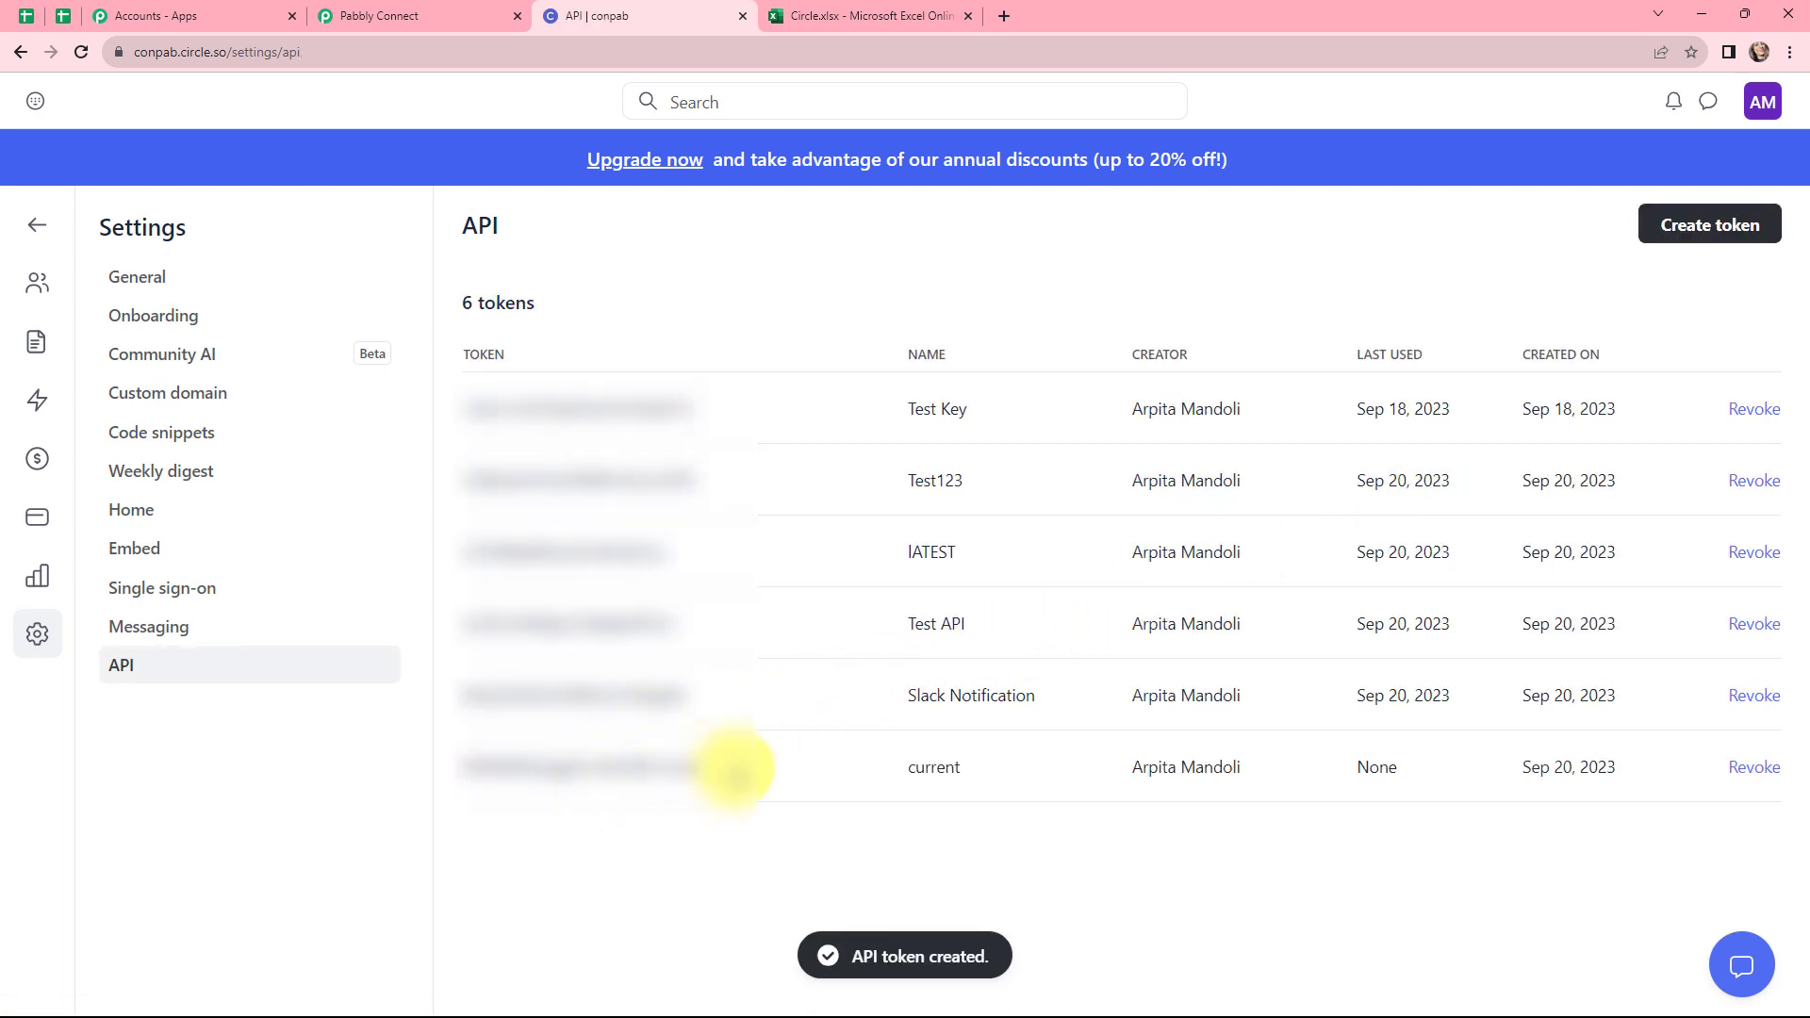
# Copy the new Circle API token, paste it into the connection's API Token field, and save the connection
pyautogui.moveTo(733, 768); pyautogui.dragTo(465, 780)
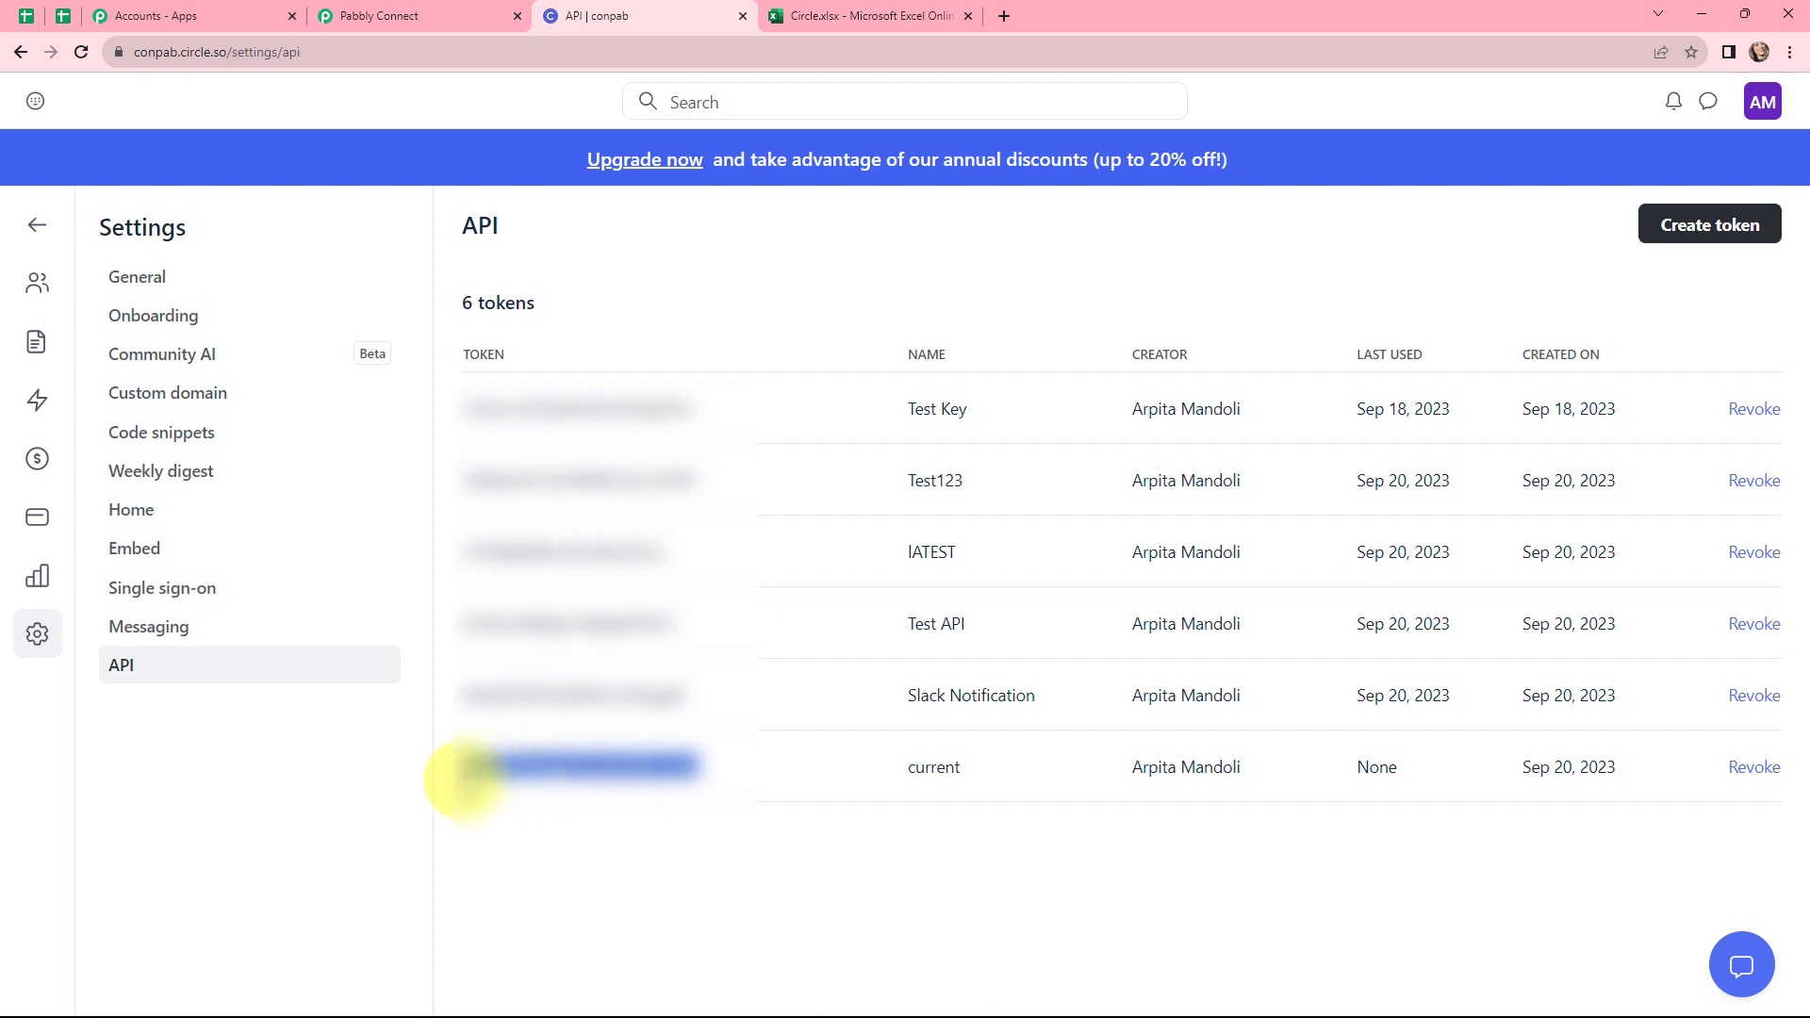
pyautogui.hotkey('ctrl', 'c')
pyautogui.click(434, 14)
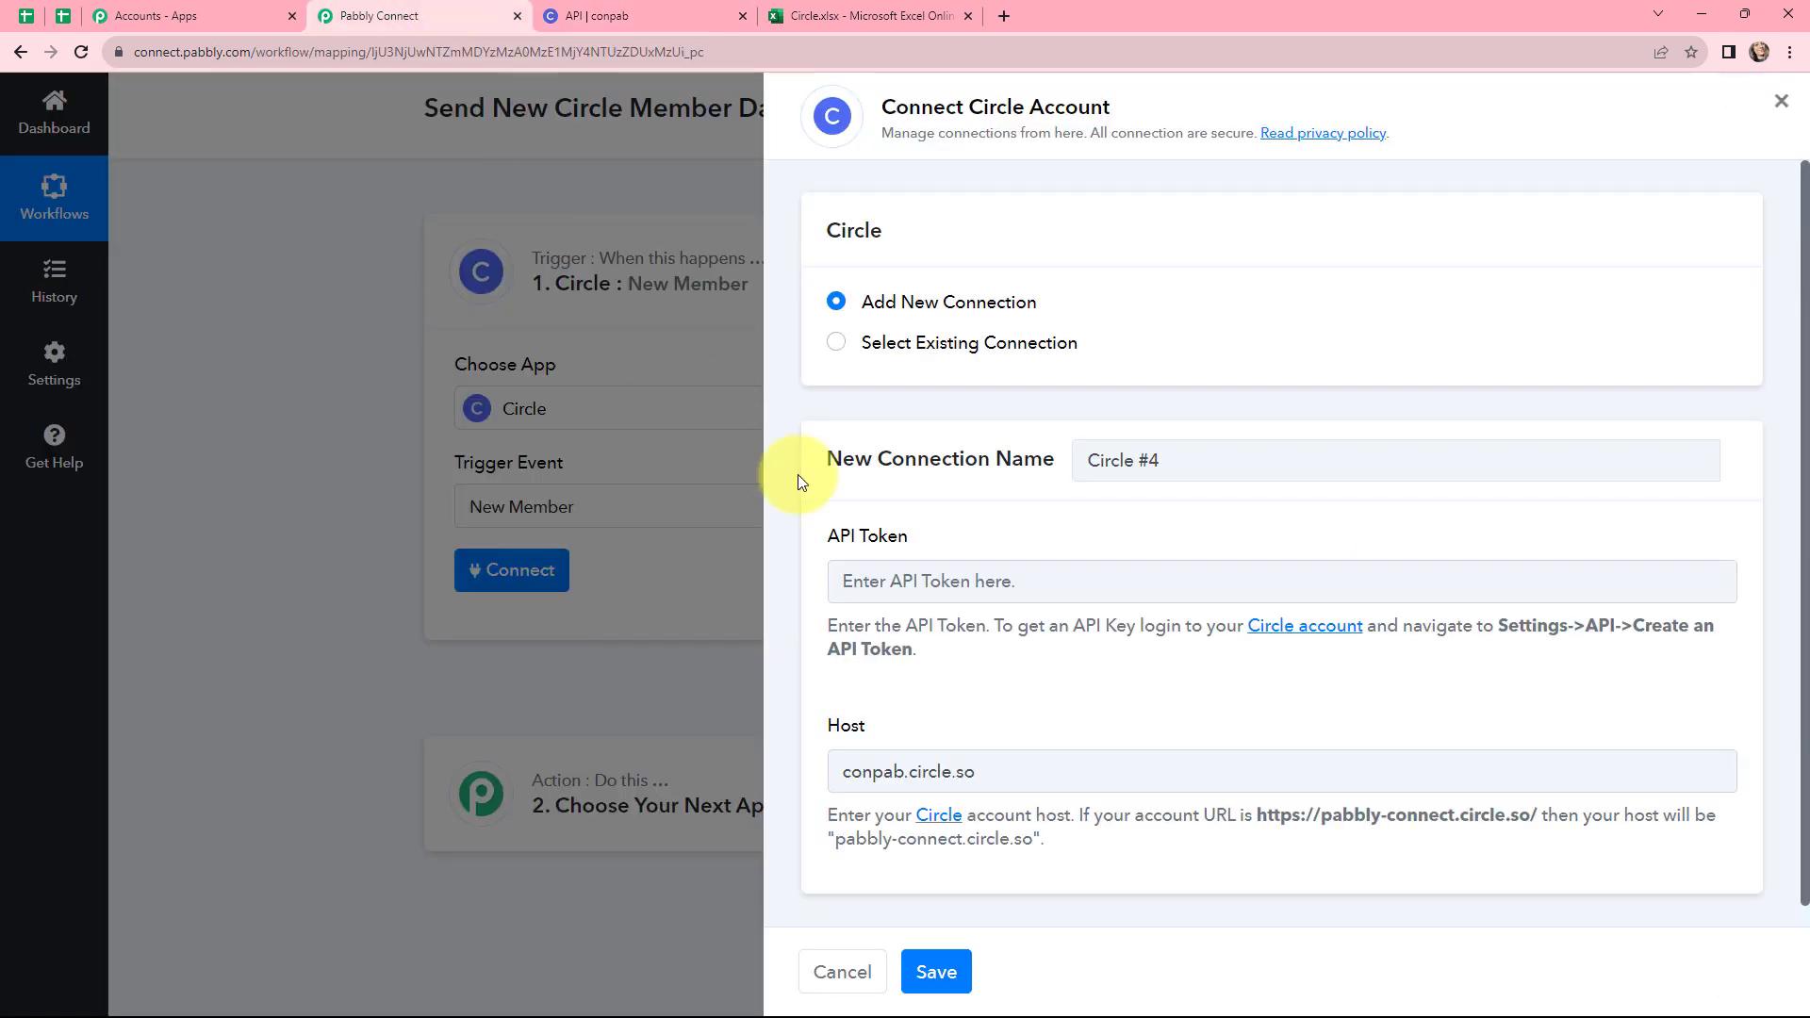
pyautogui.click(886, 577)
pyautogui.hotkey('ctrl', 'v')
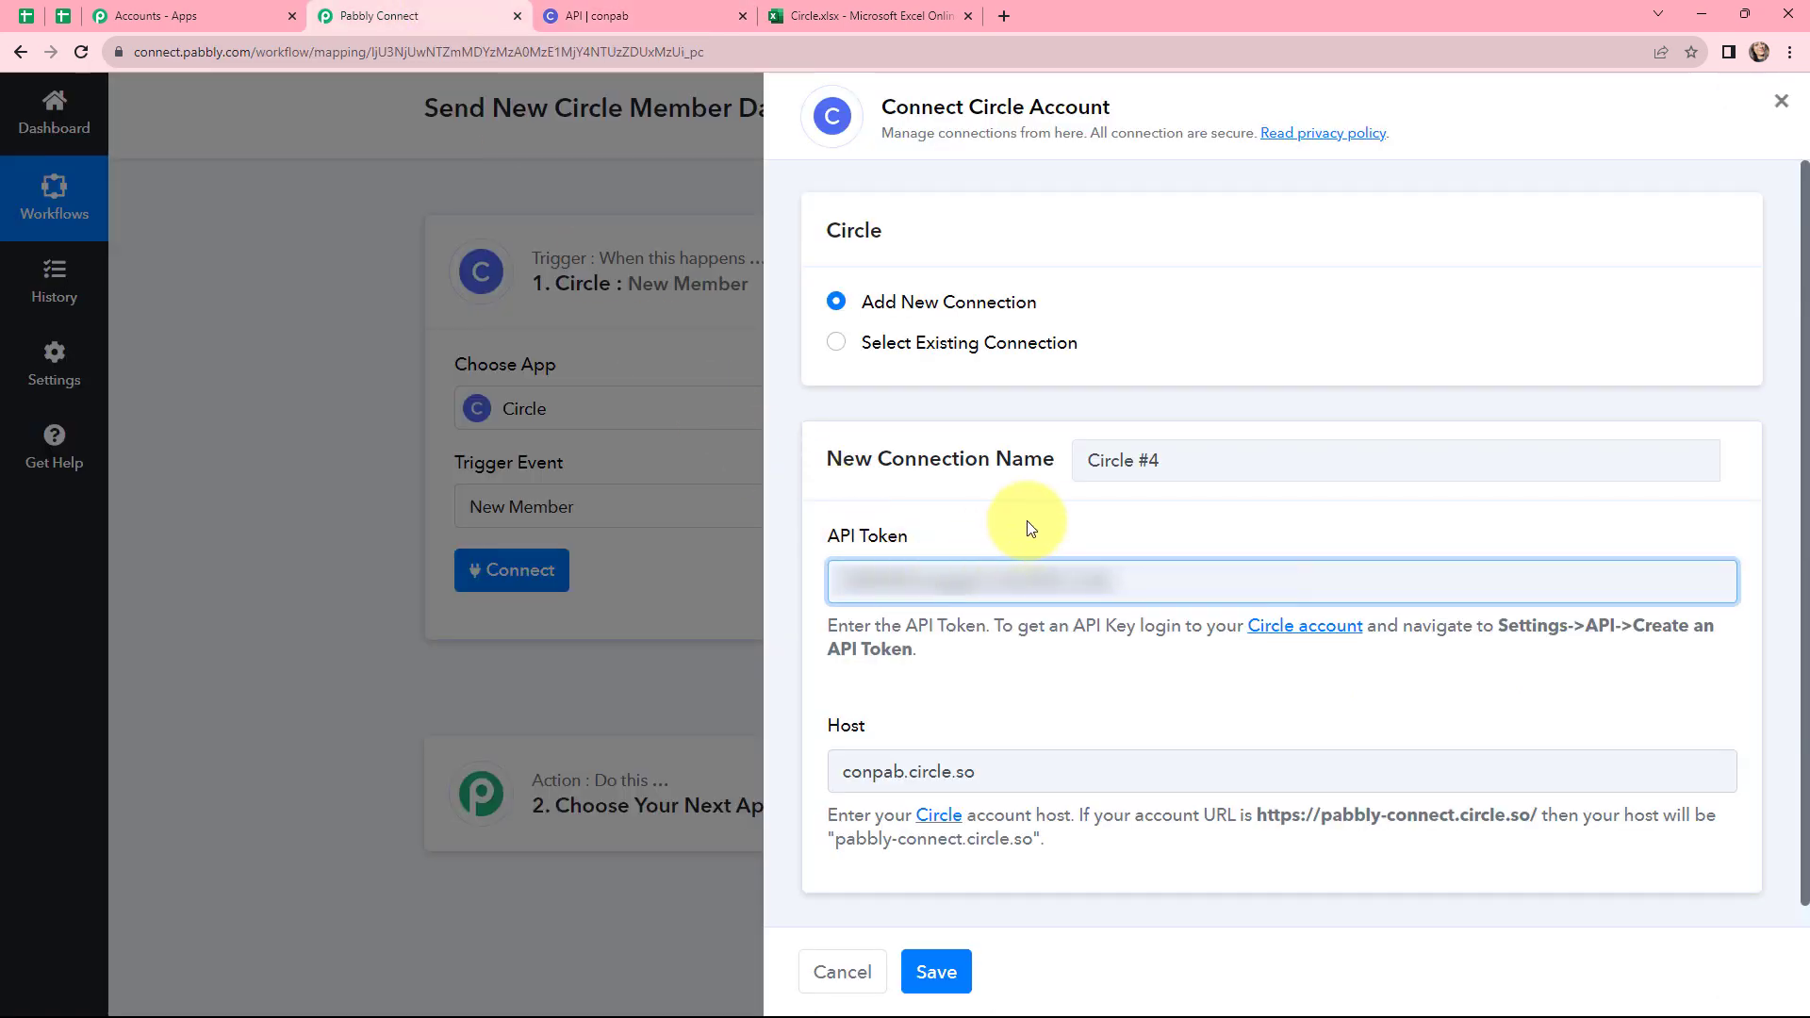
pyautogui.click(931, 971)
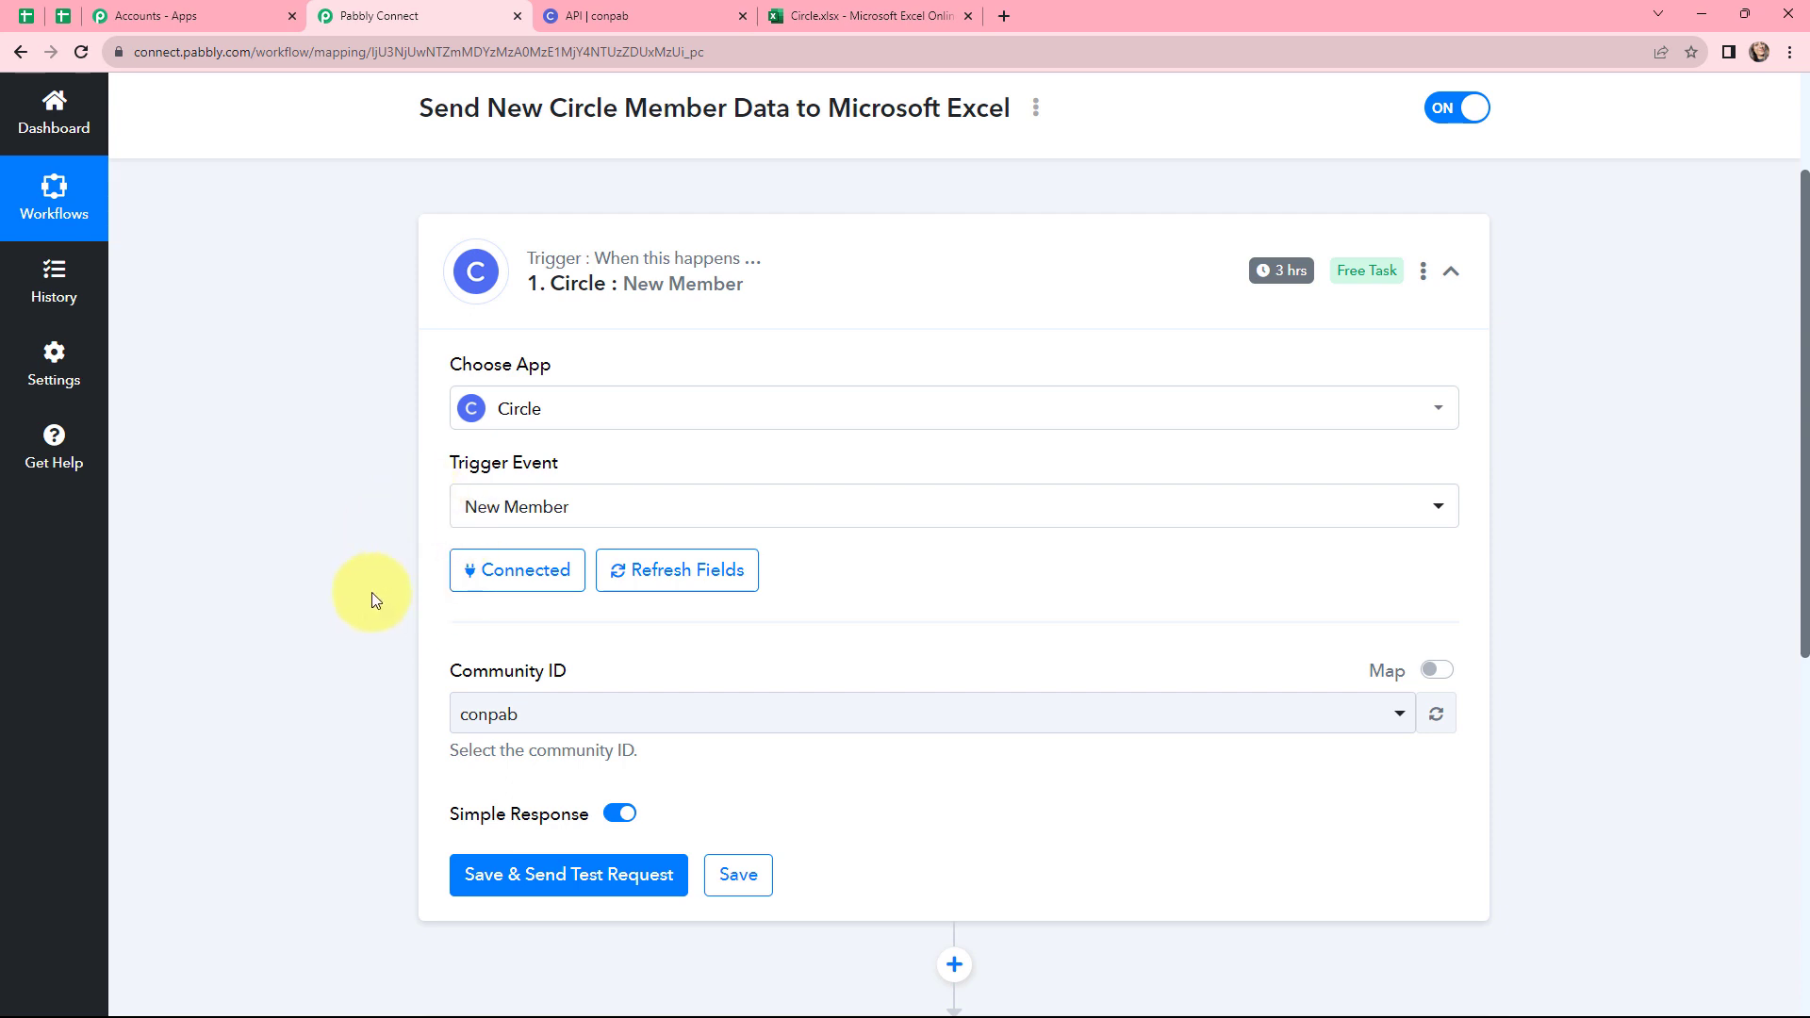
# Open the Community ID list to check the available community for the trigger
pyautogui.scroll(-2, 398, 566)
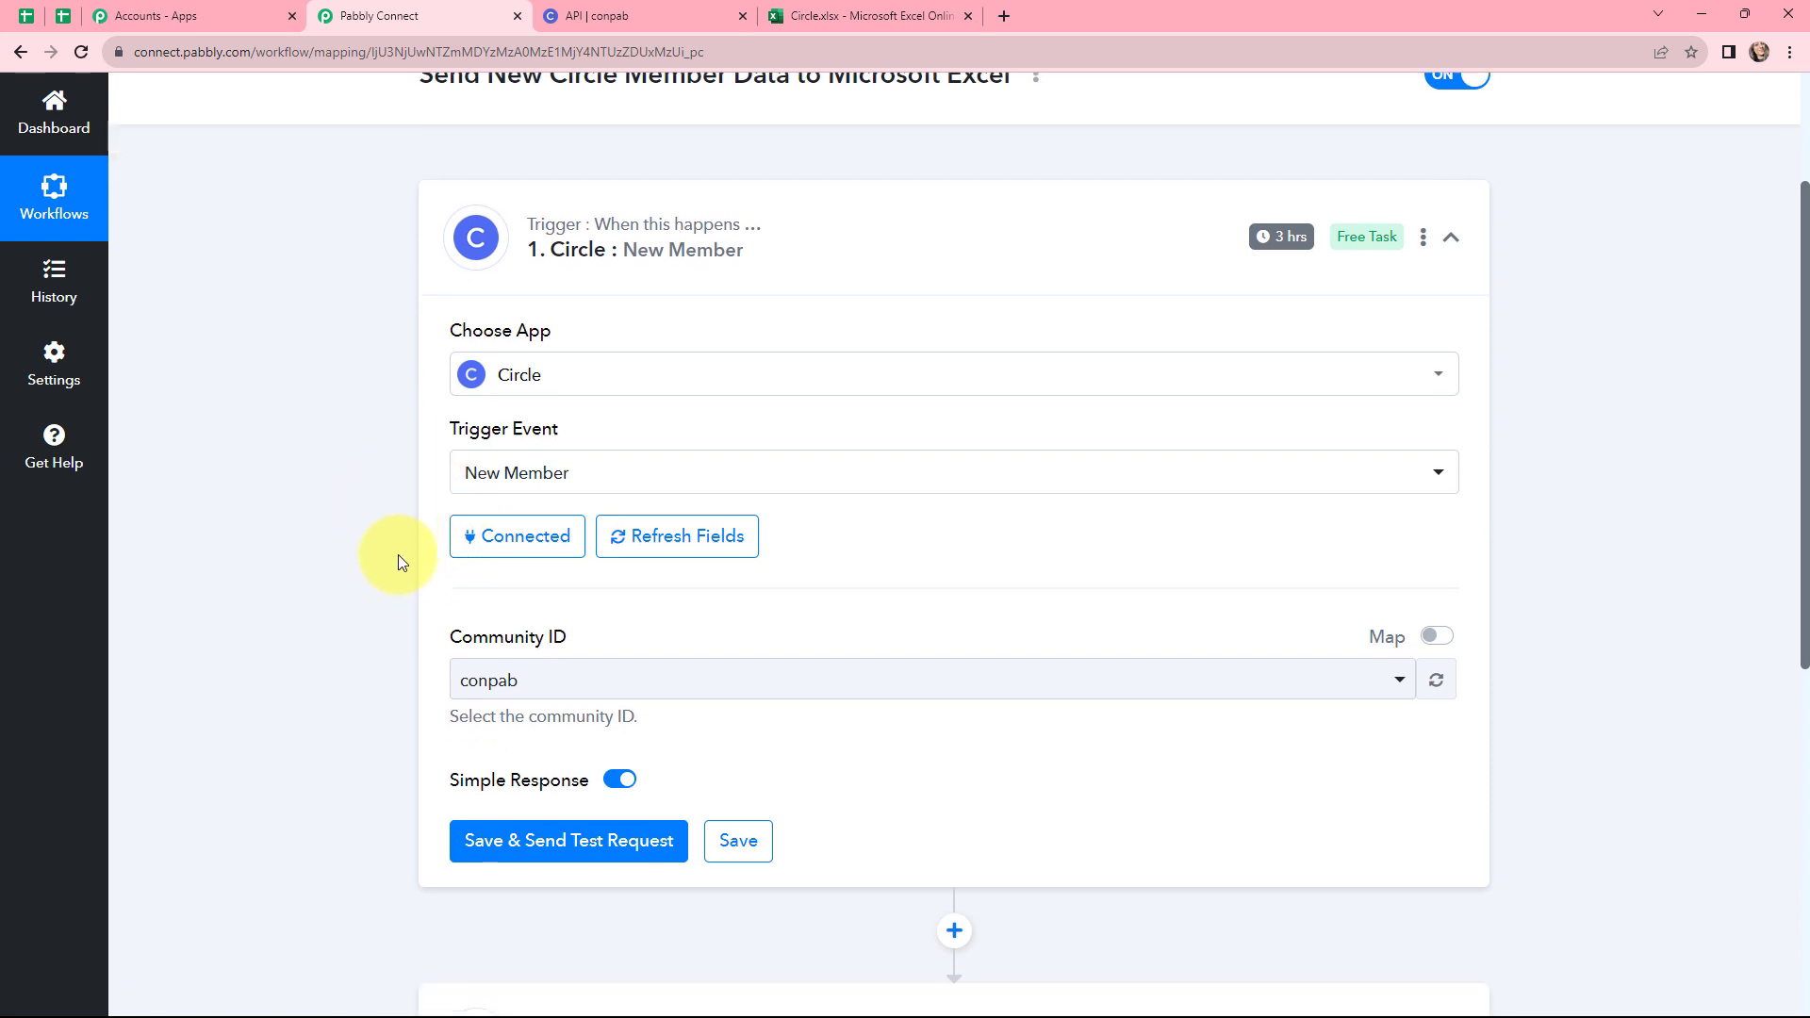
pyautogui.click(513, 525)
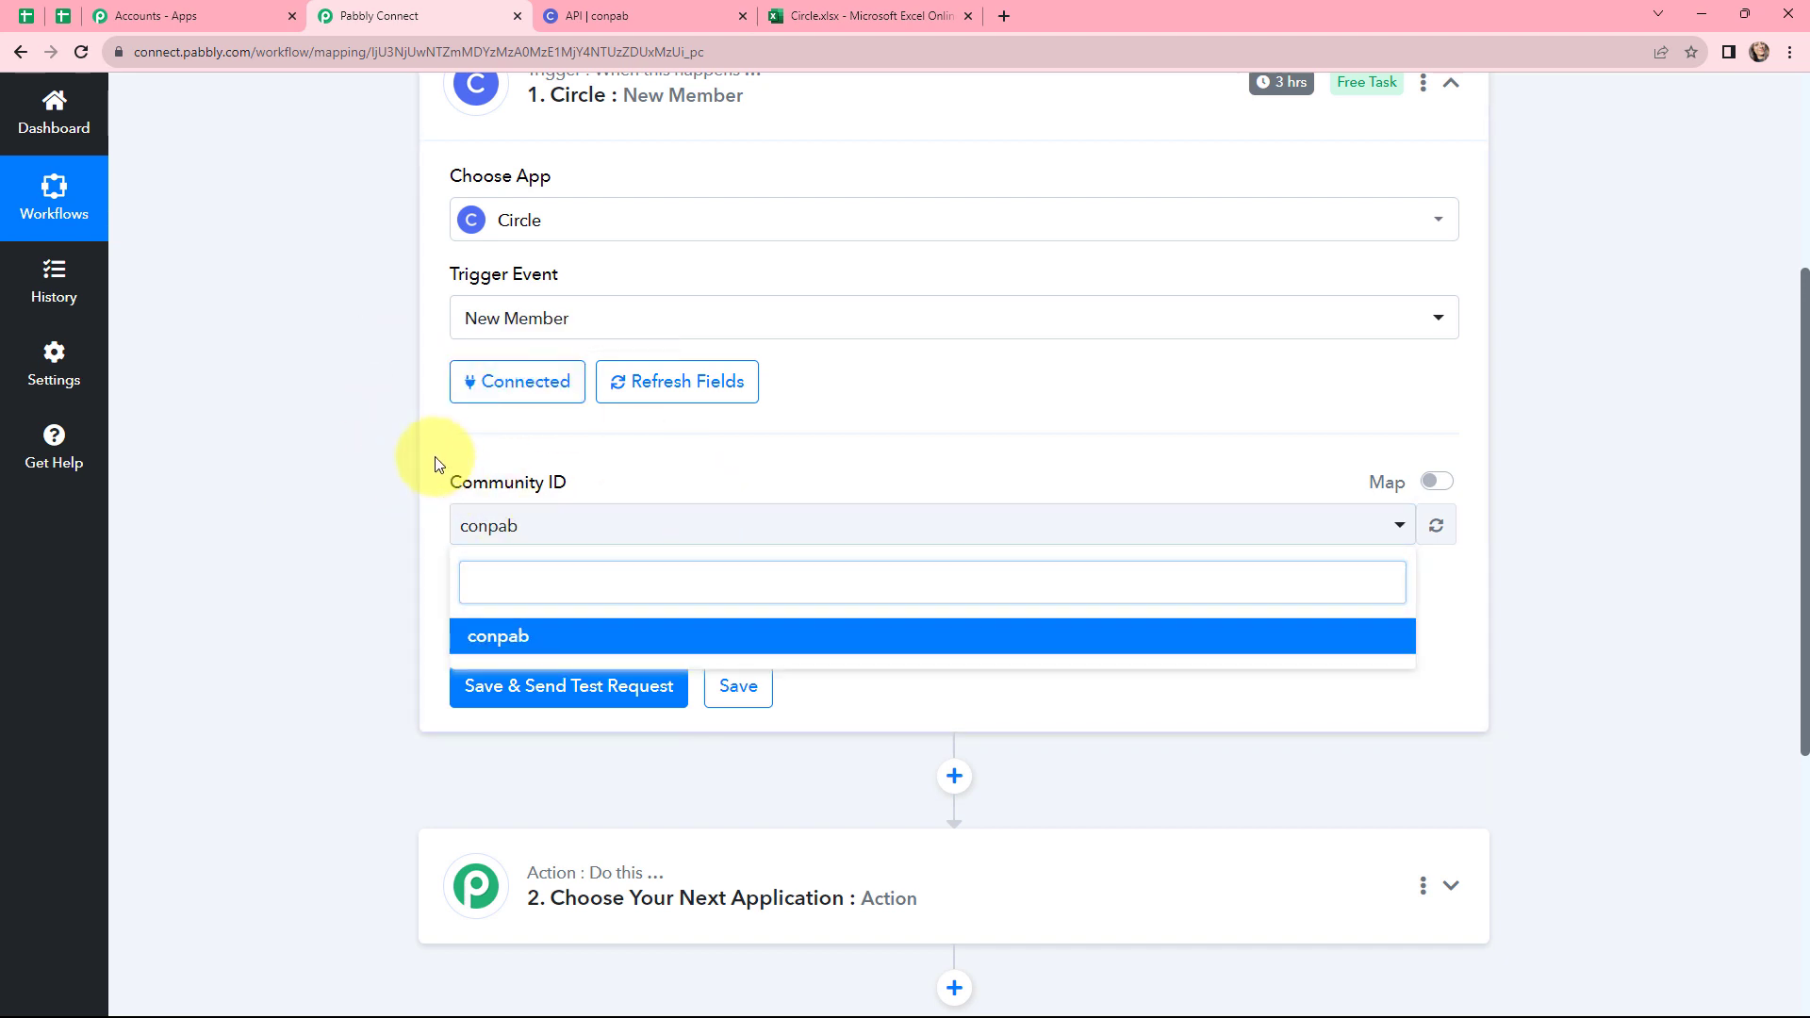
pyautogui.click(412, 524)
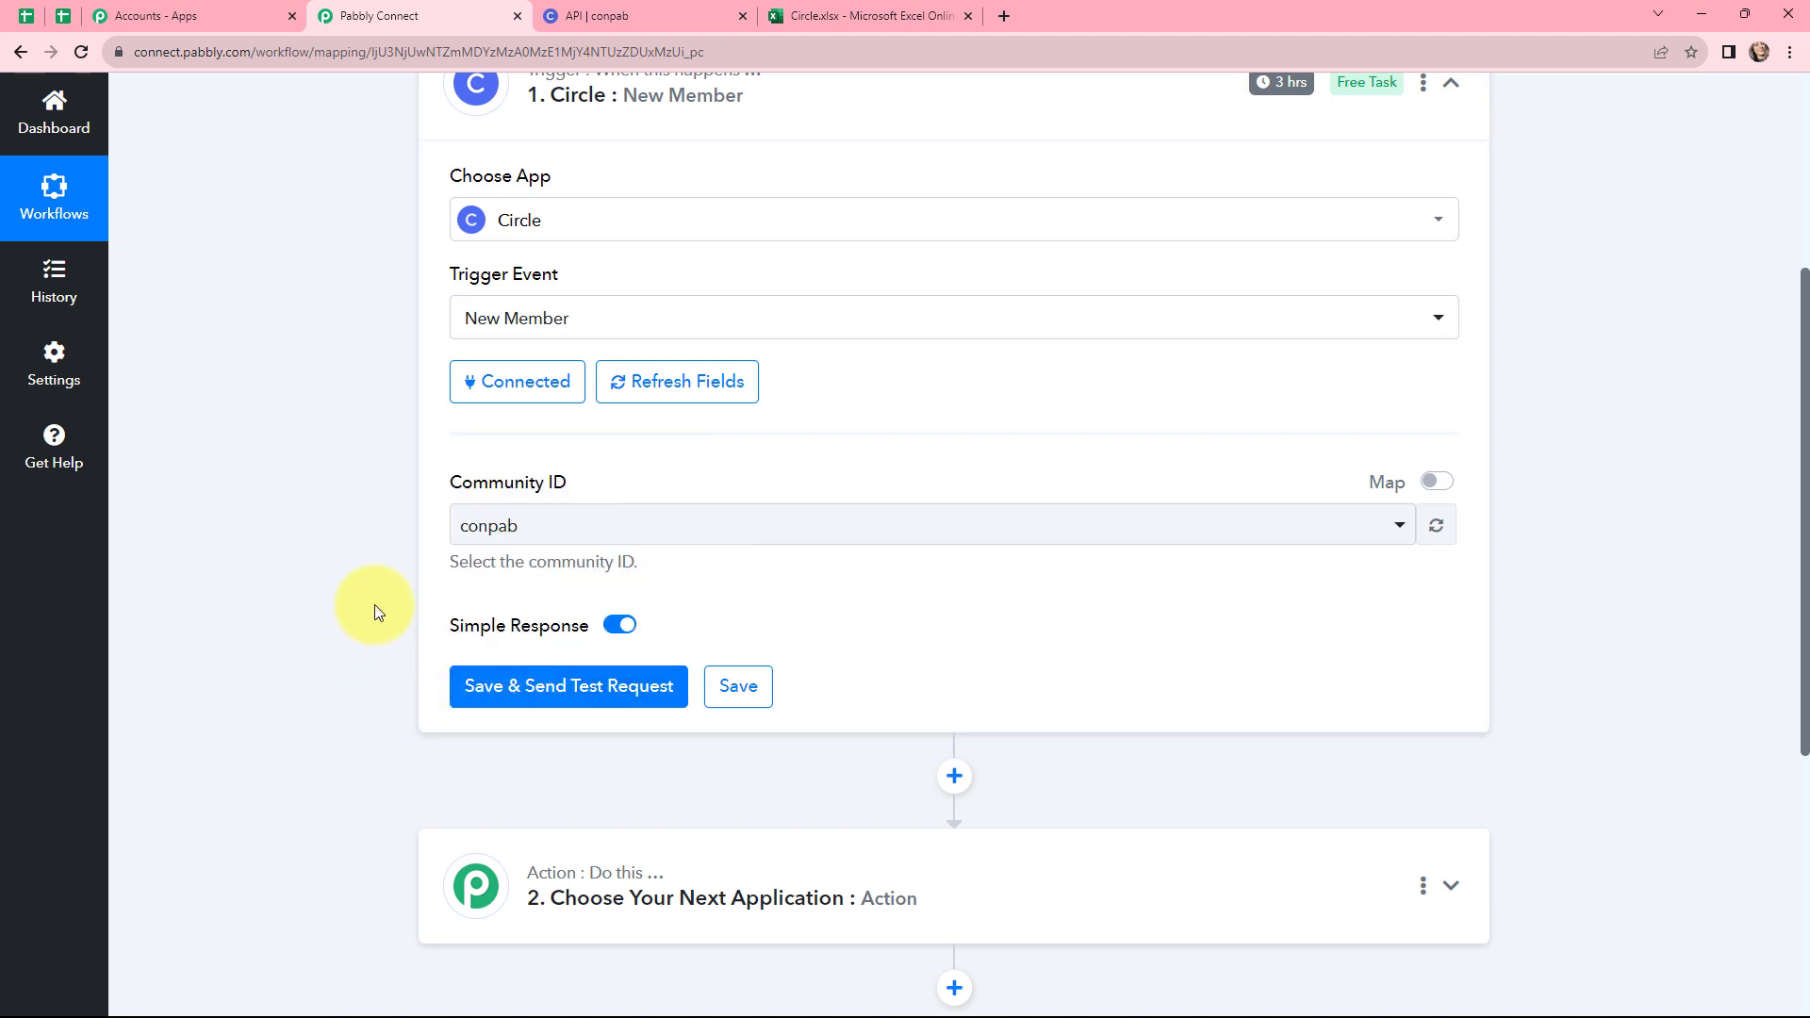
# Invite a new Circle community member named "dummy user" with the member's e-mail address
pyautogui.scroll(1, 375, 603)
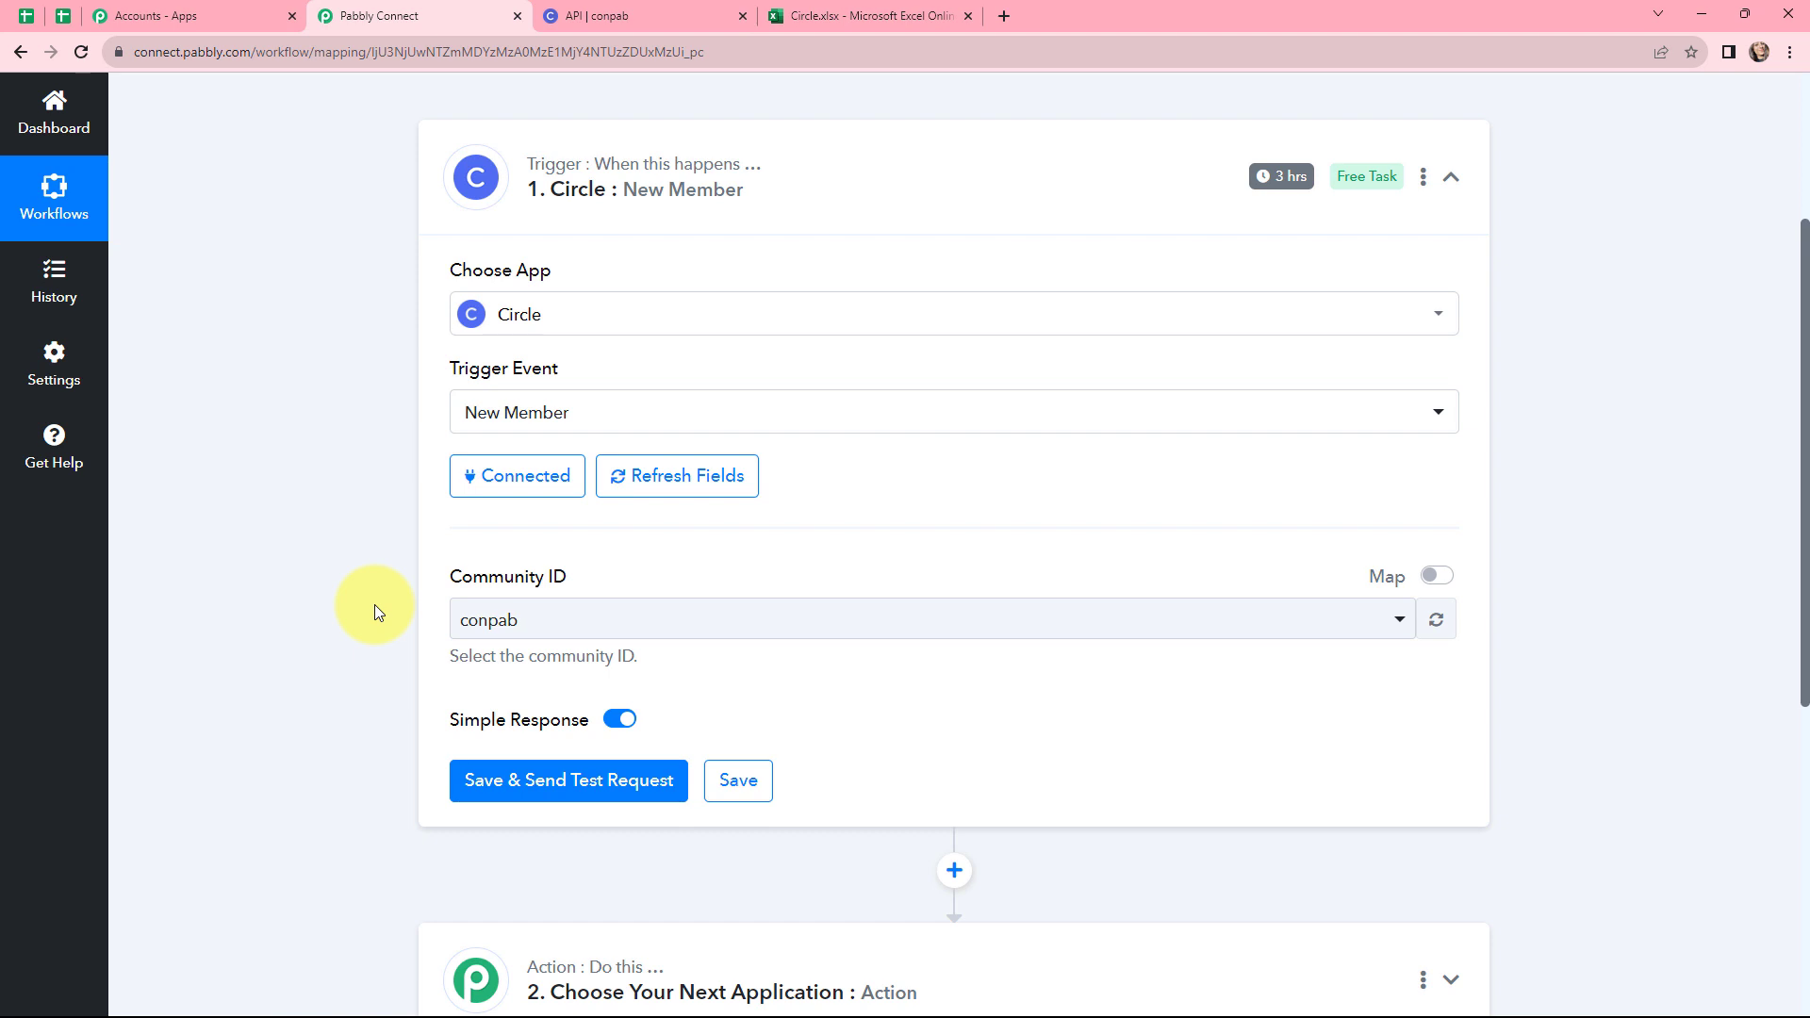
pyautogui.hotkey('ctrl', 'Tab')
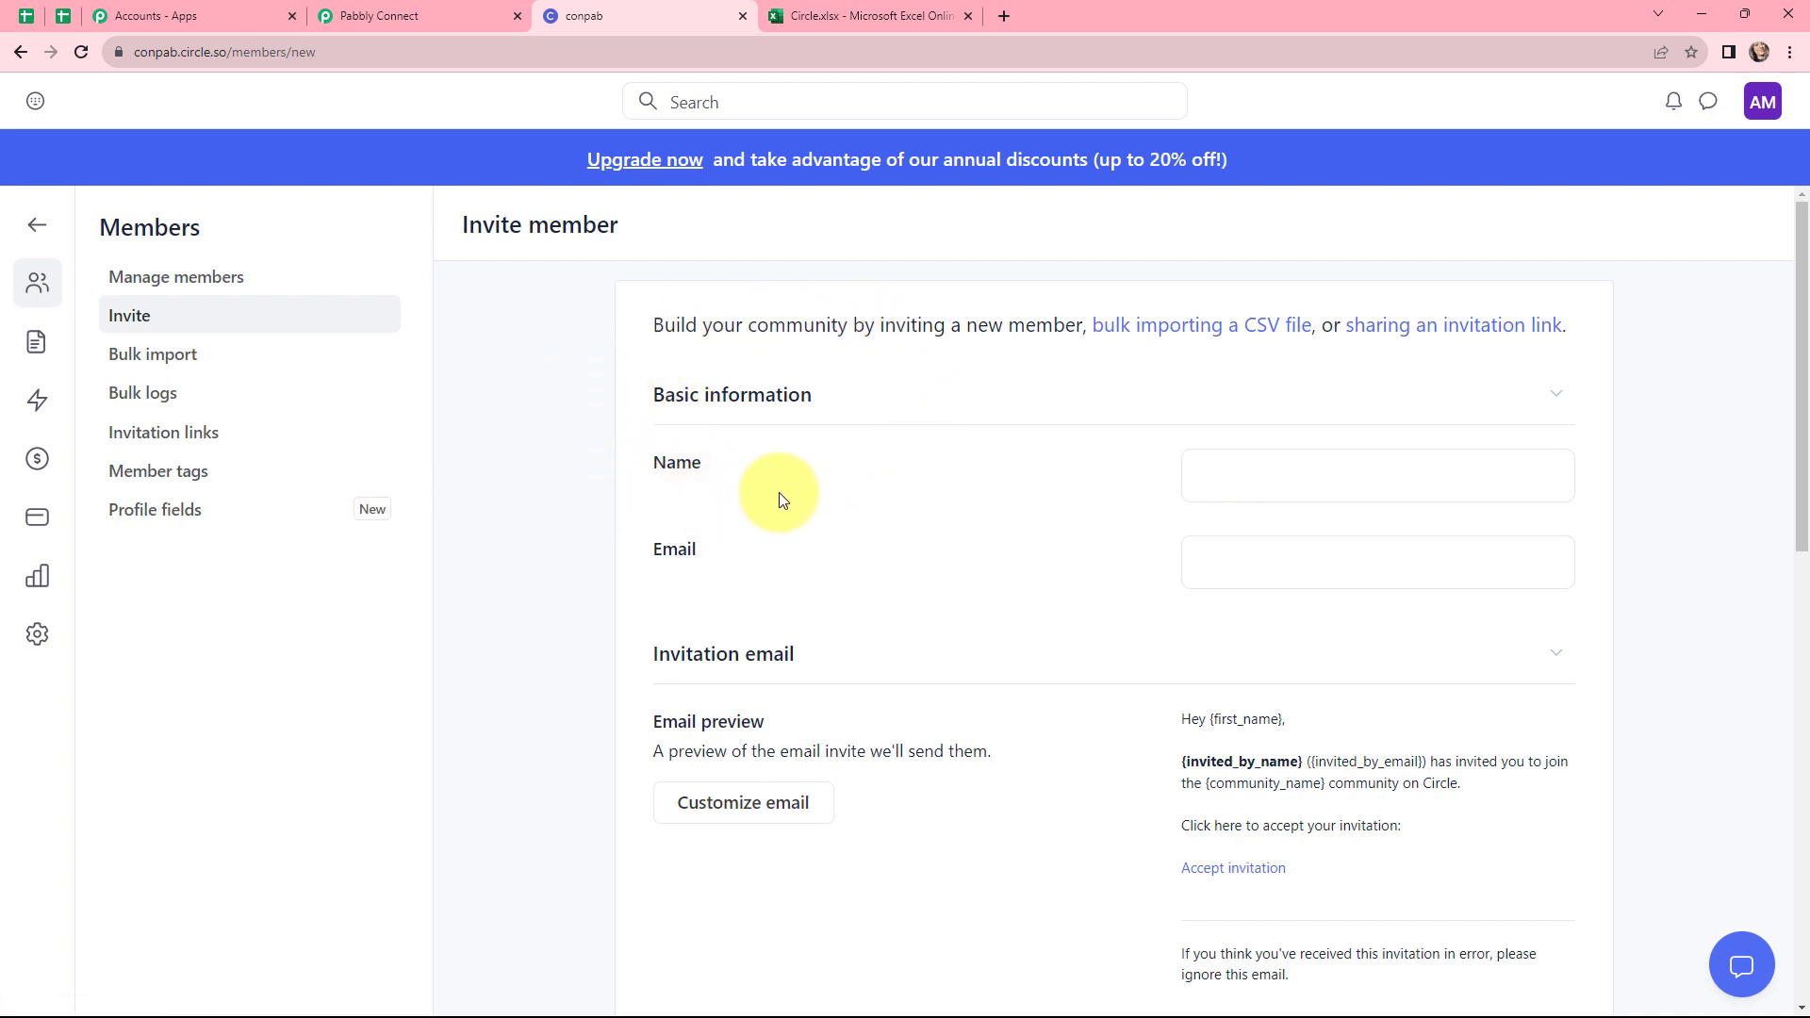
pyautogui.click(1236, 474)
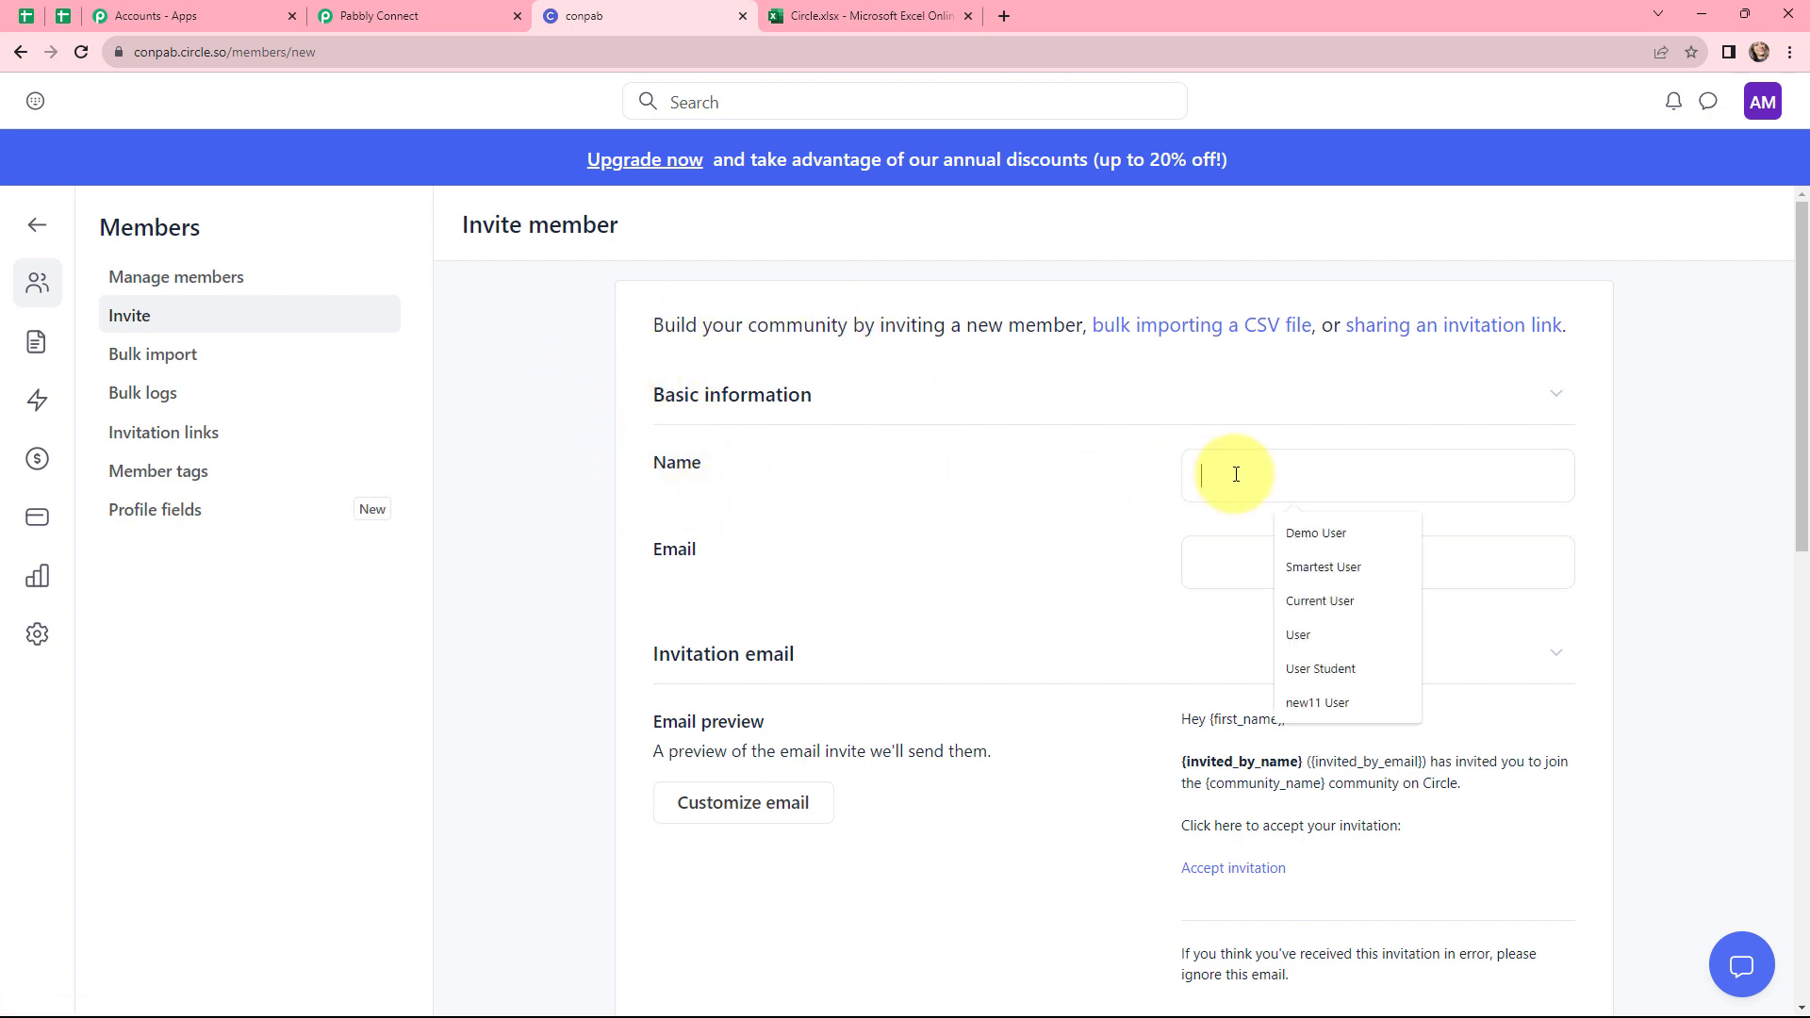
pyautogui.write('dummy user')
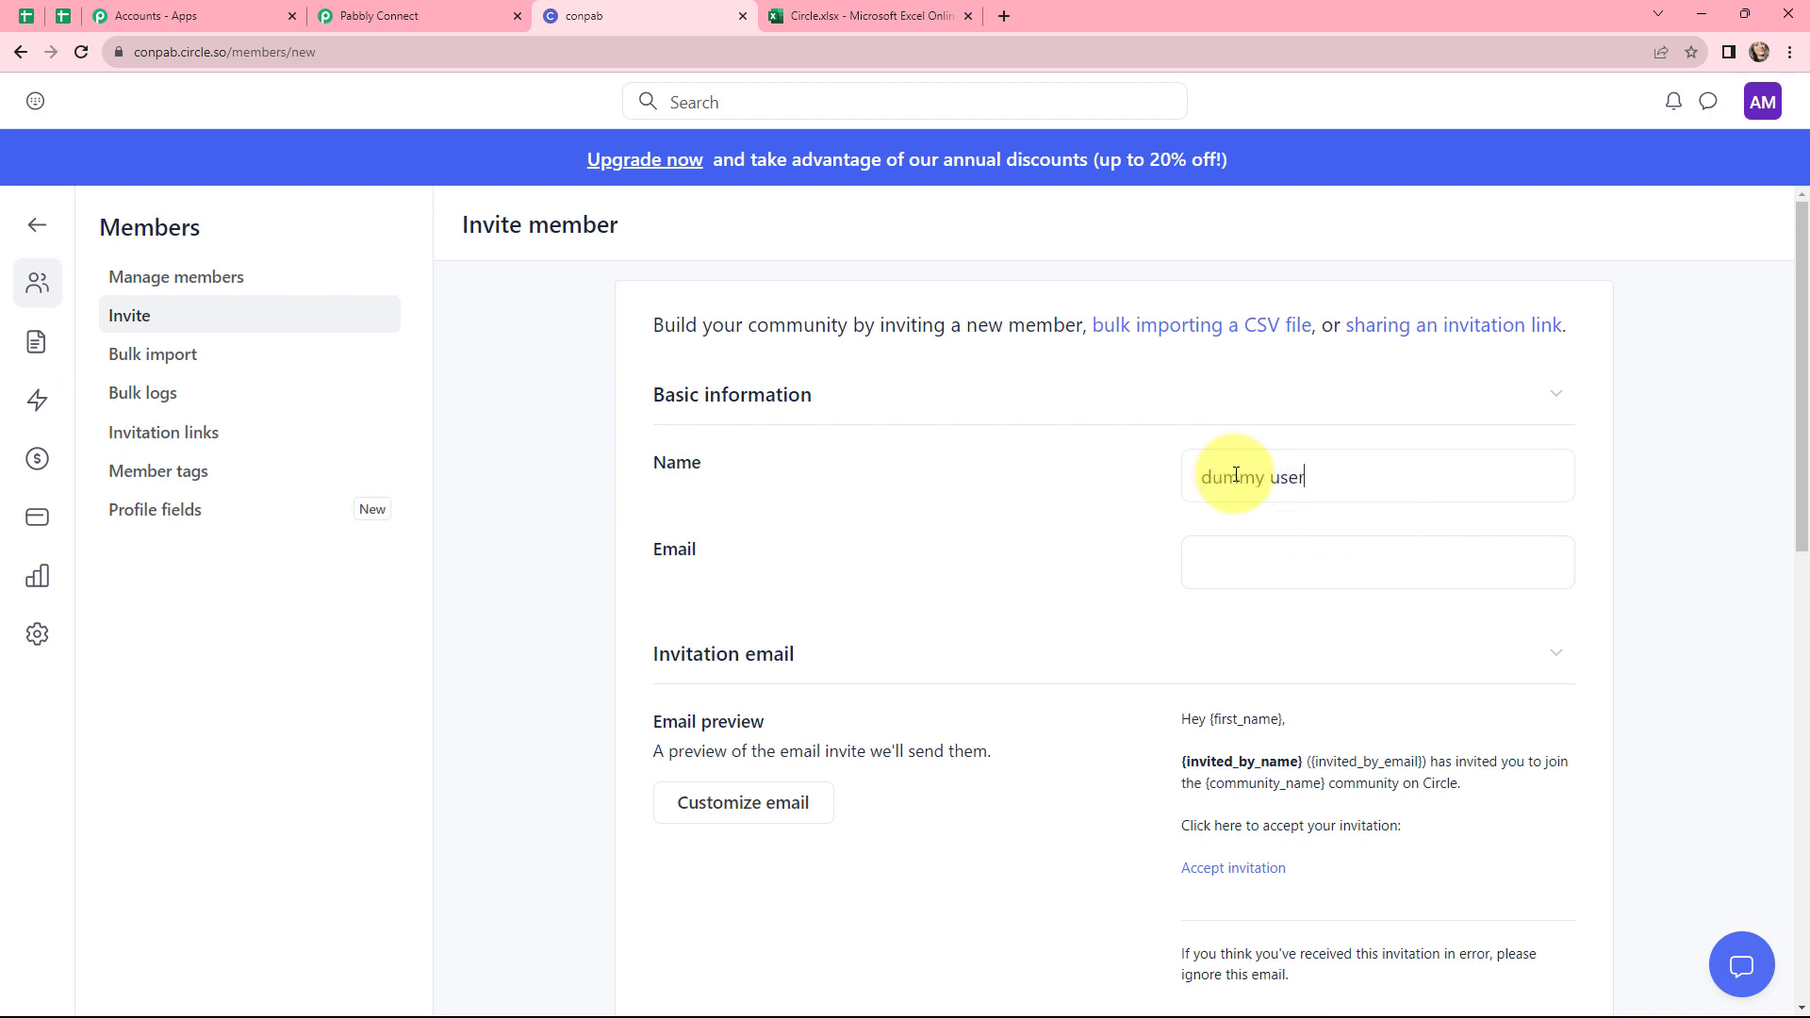
pyautogui.click(1353, 556)
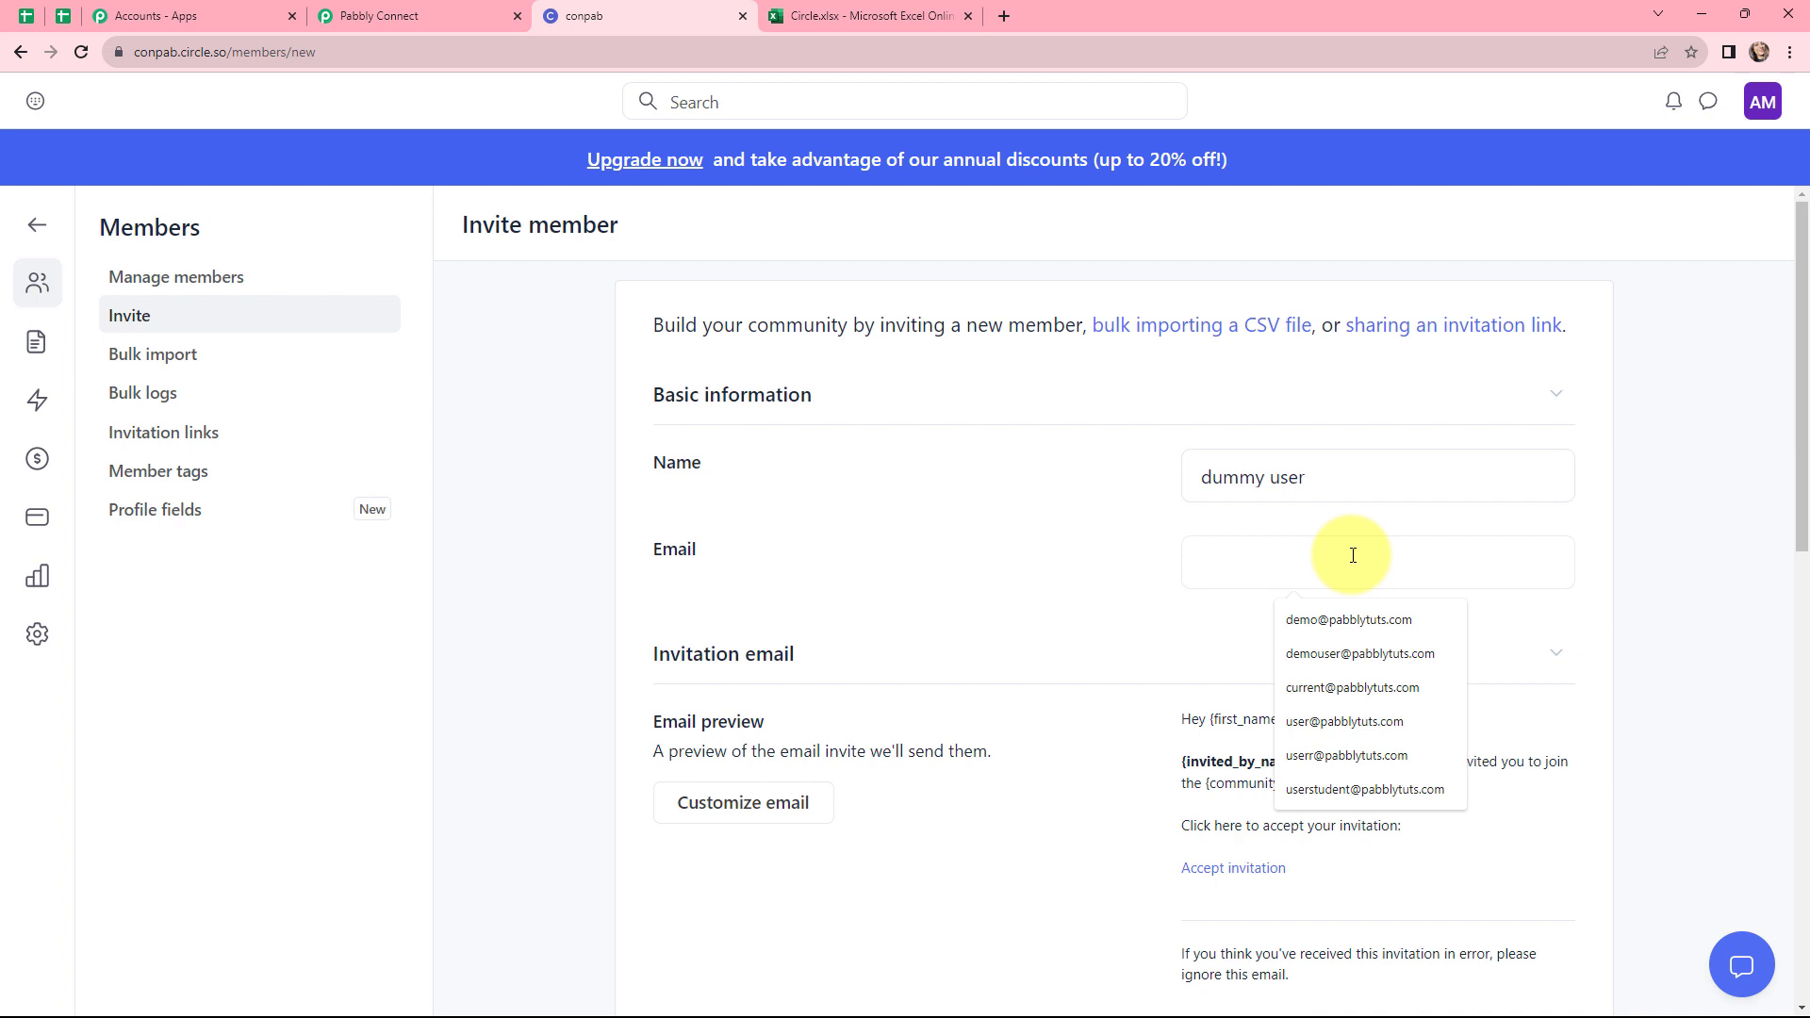
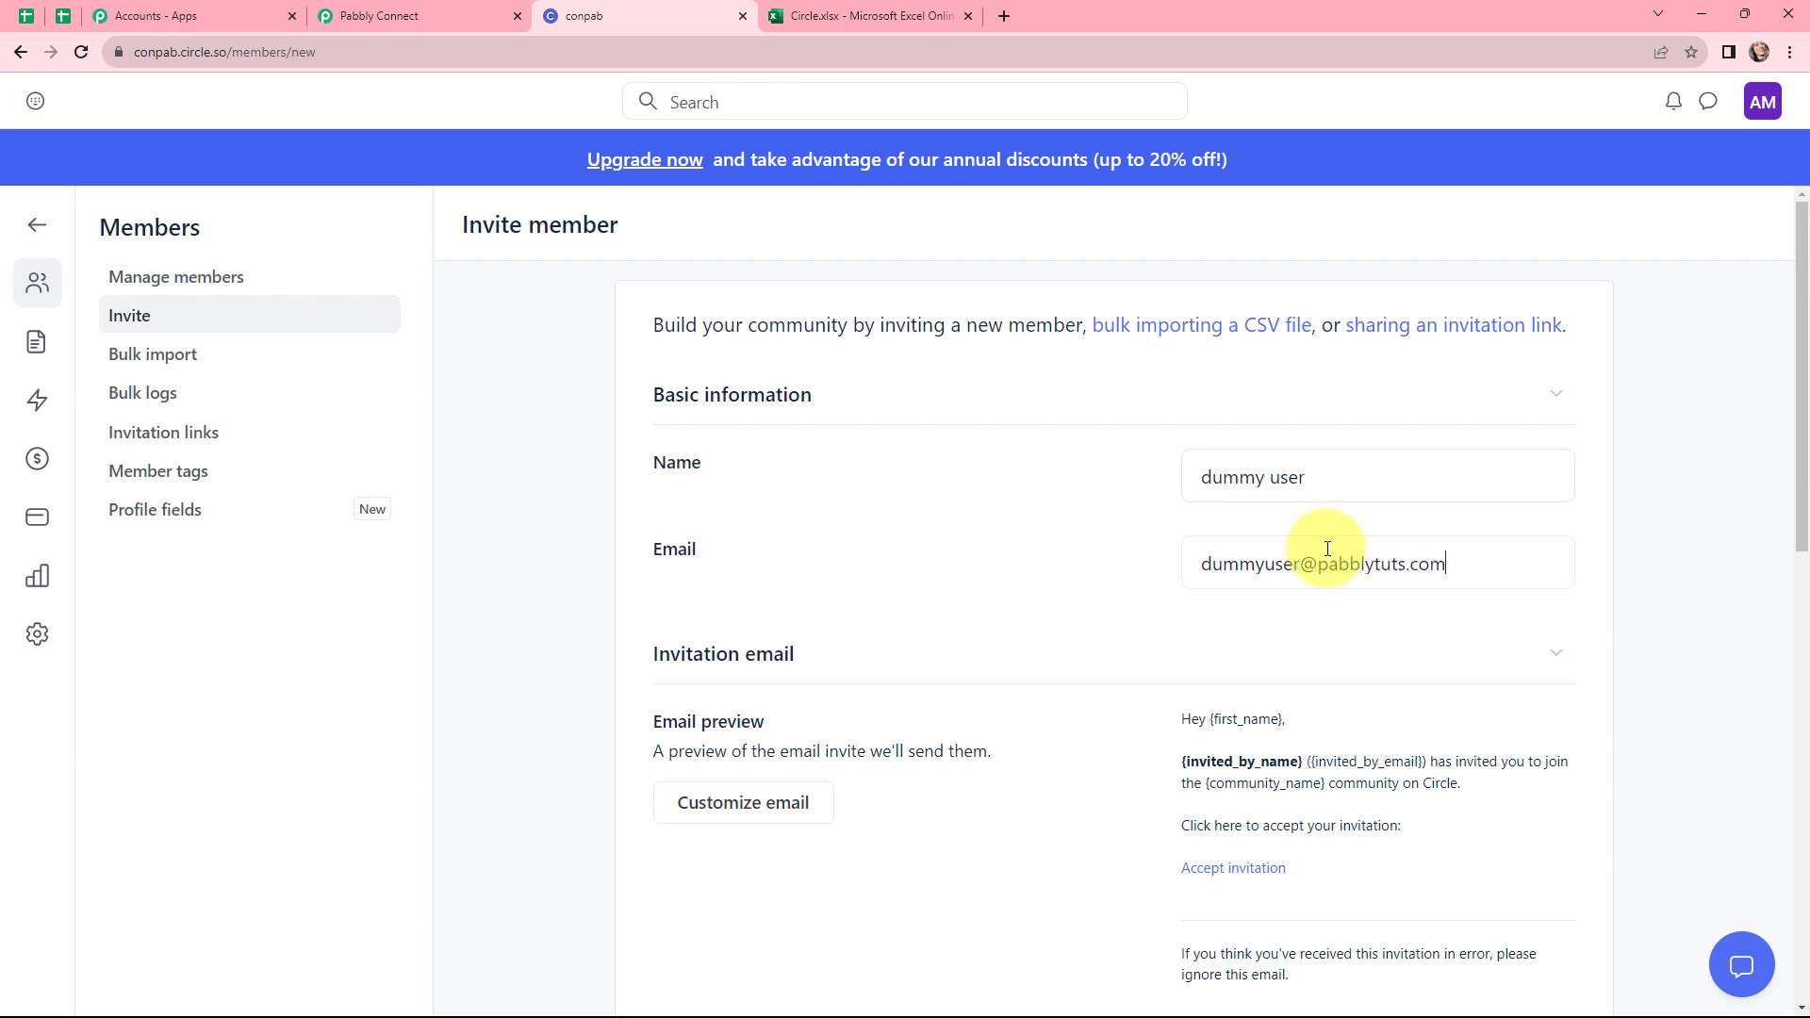
pyautogui.scroll(-10, 1139, 513)
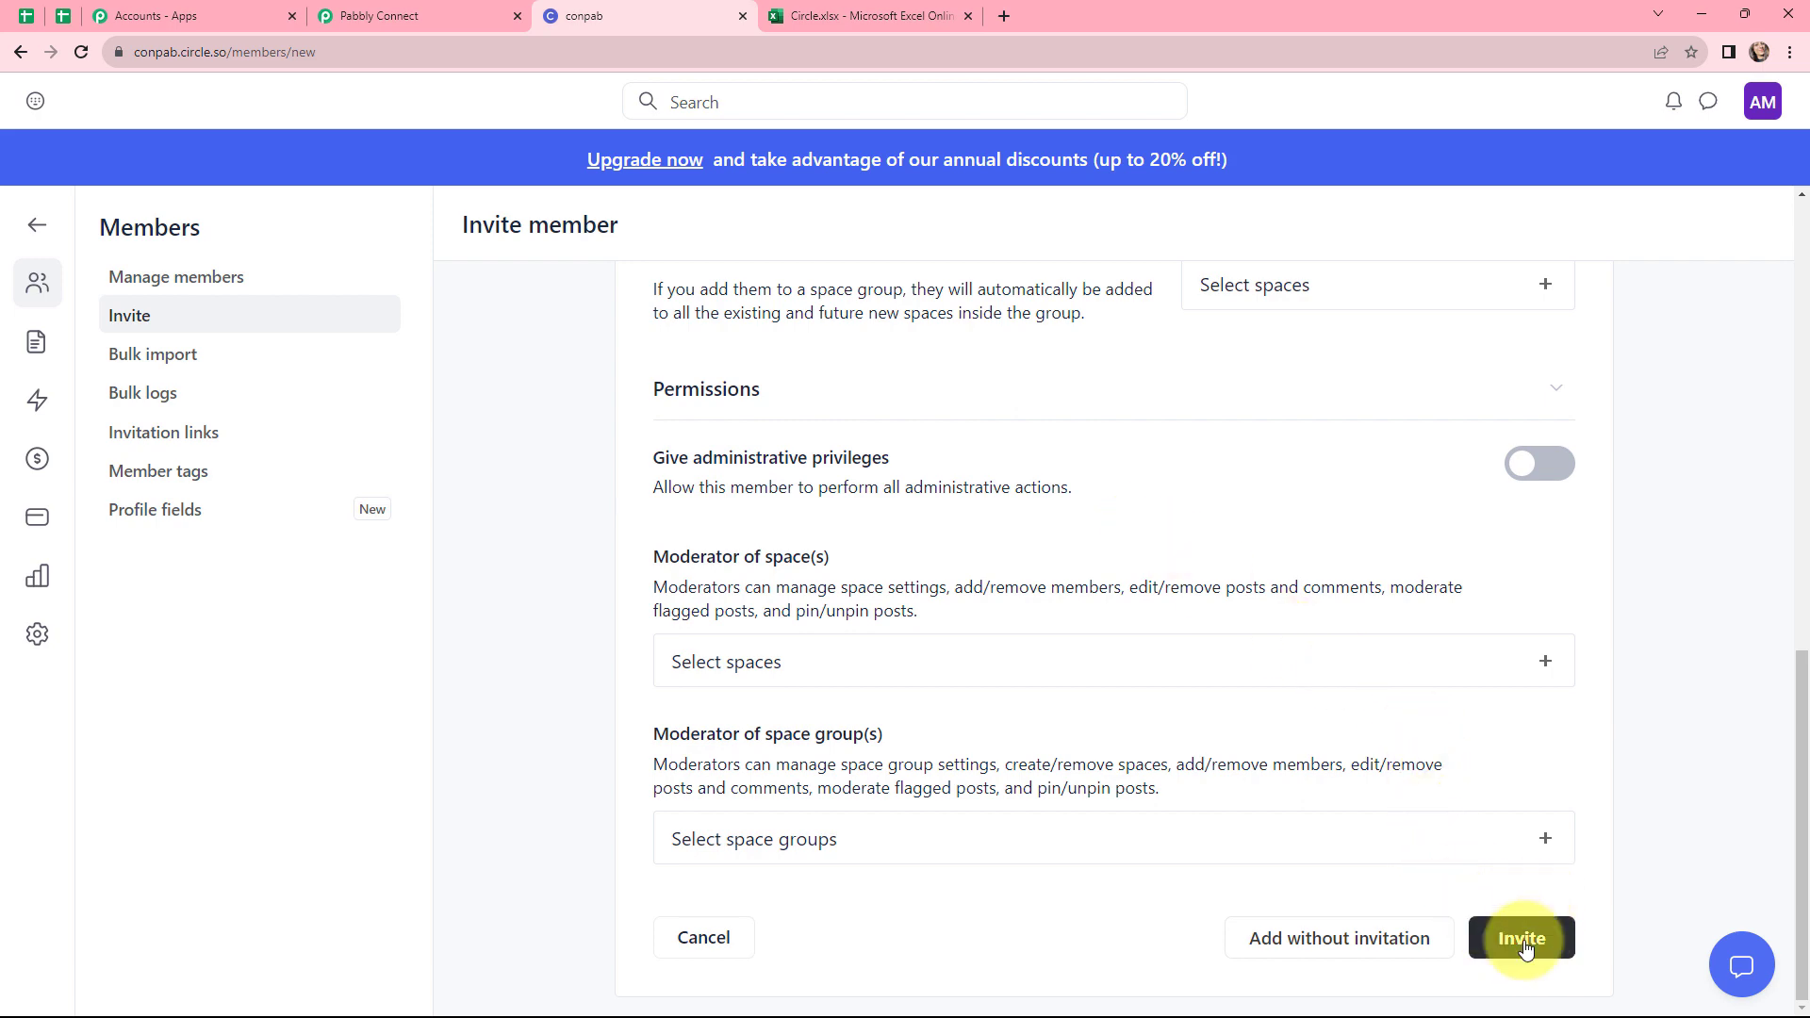
pyautogui.scroll(10, 1509, 895)
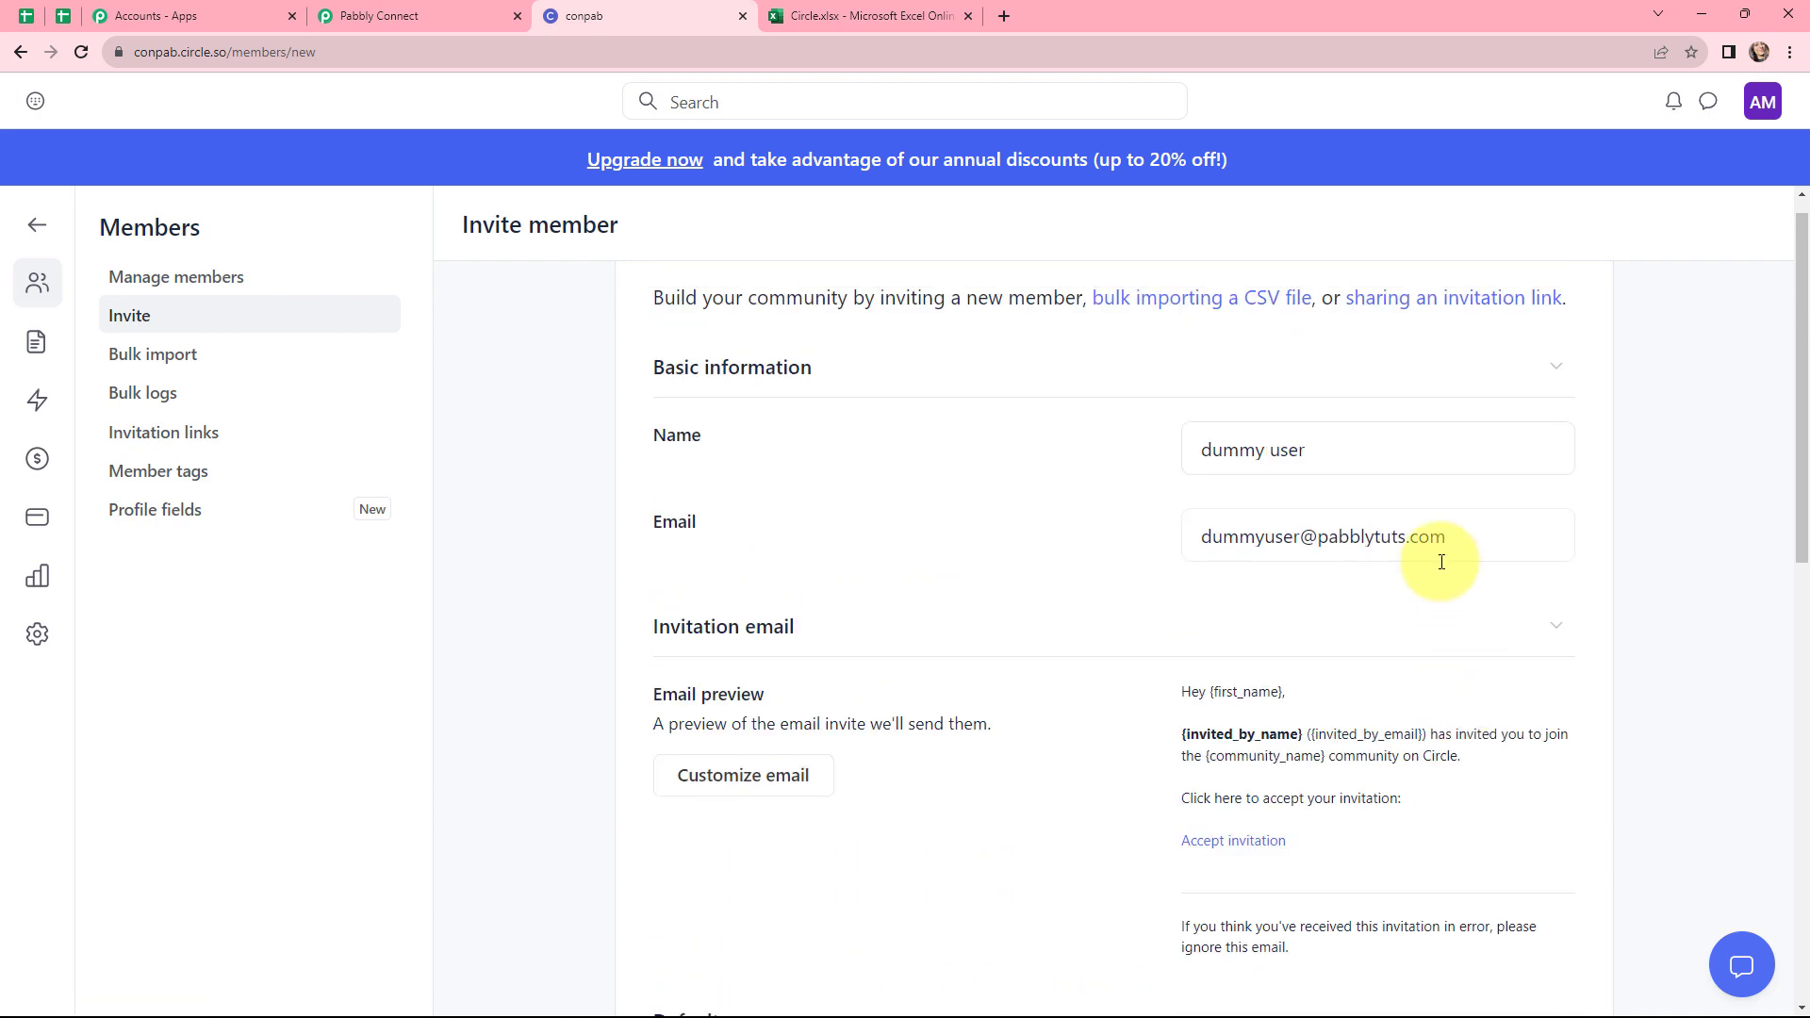
pyautogui.scroll(-10, 1293, 597)
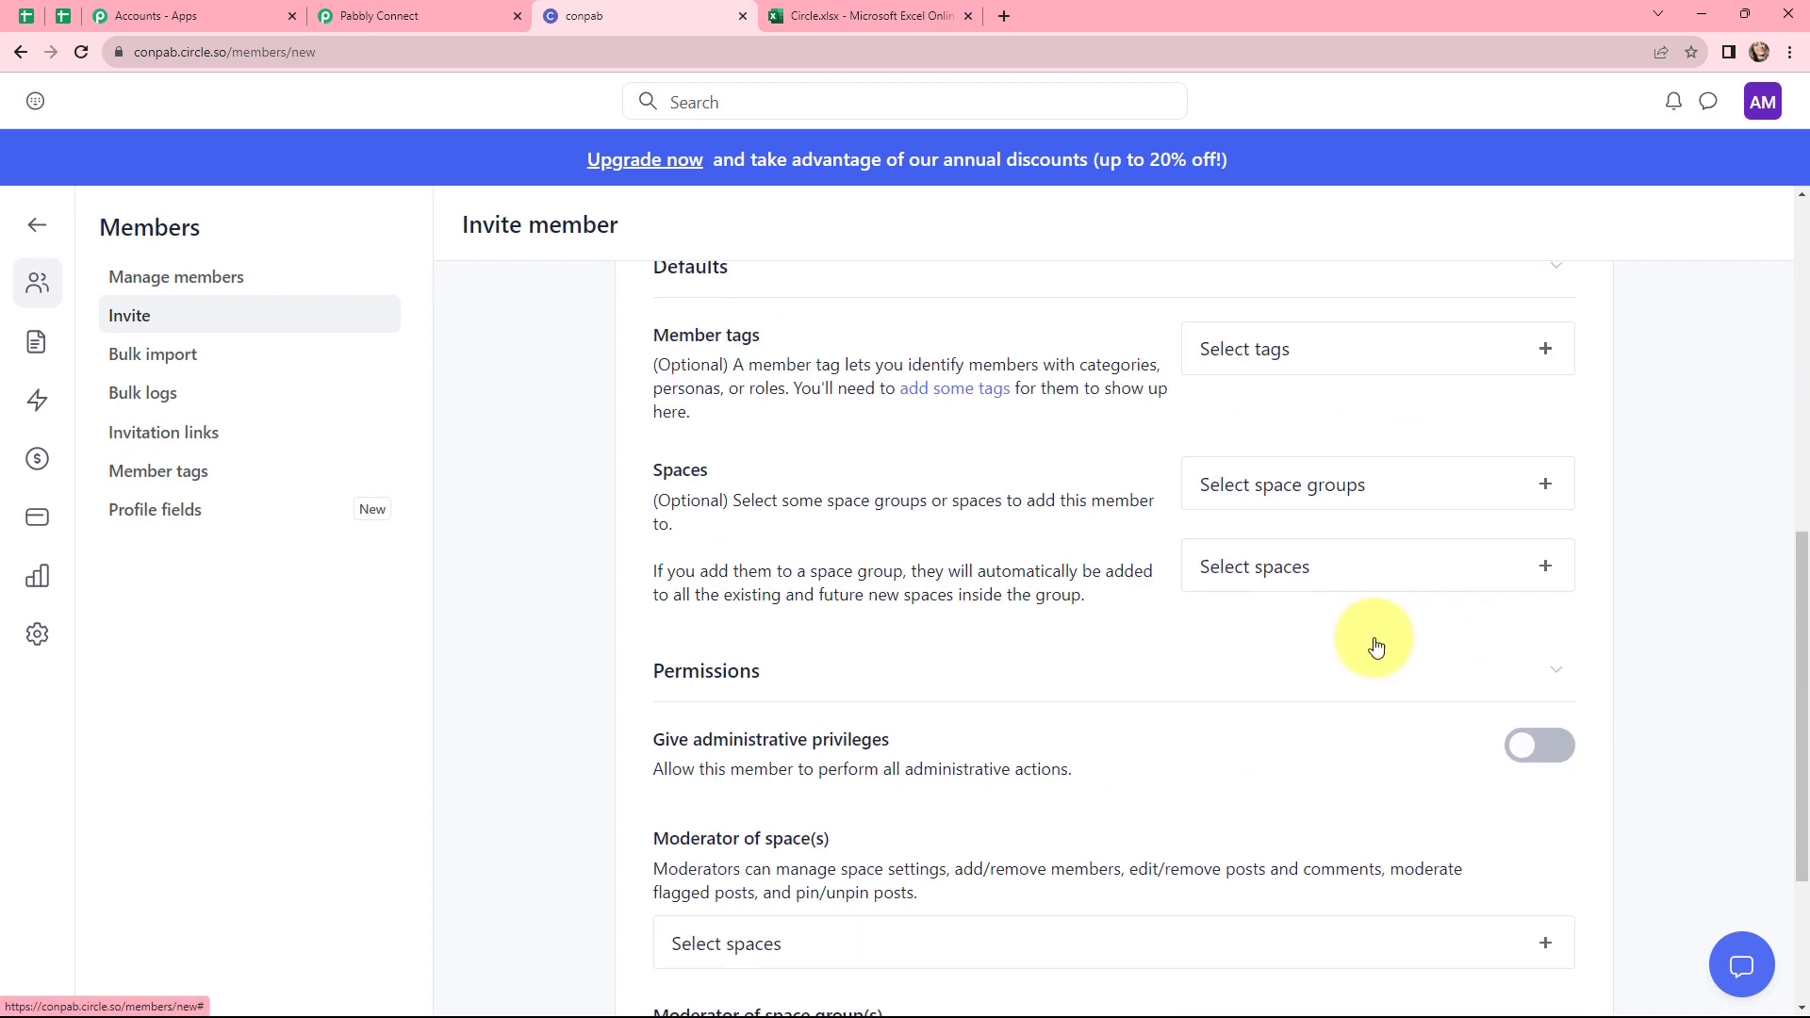
pyautogui.click(1513, 919)
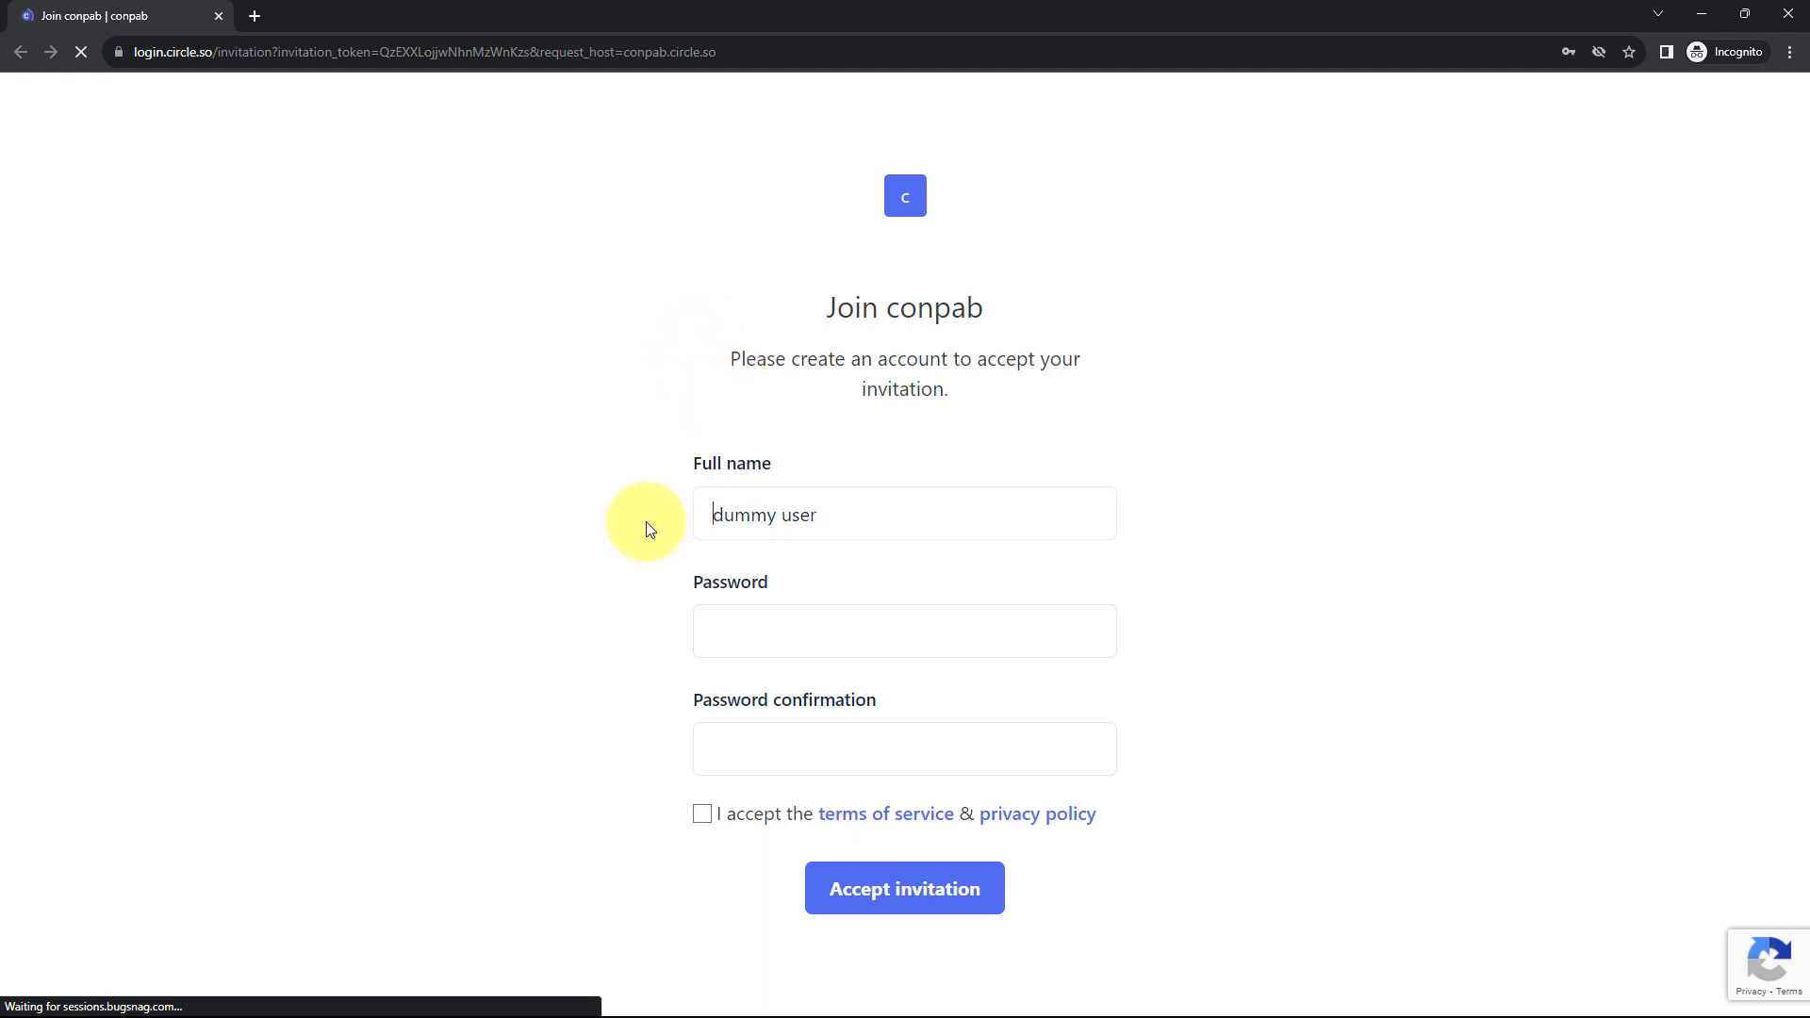
# Accept the invitation as the new member by setting an account password, agreeing to the terms, and skipping the profile setup
pyautogui.click(760, 639)
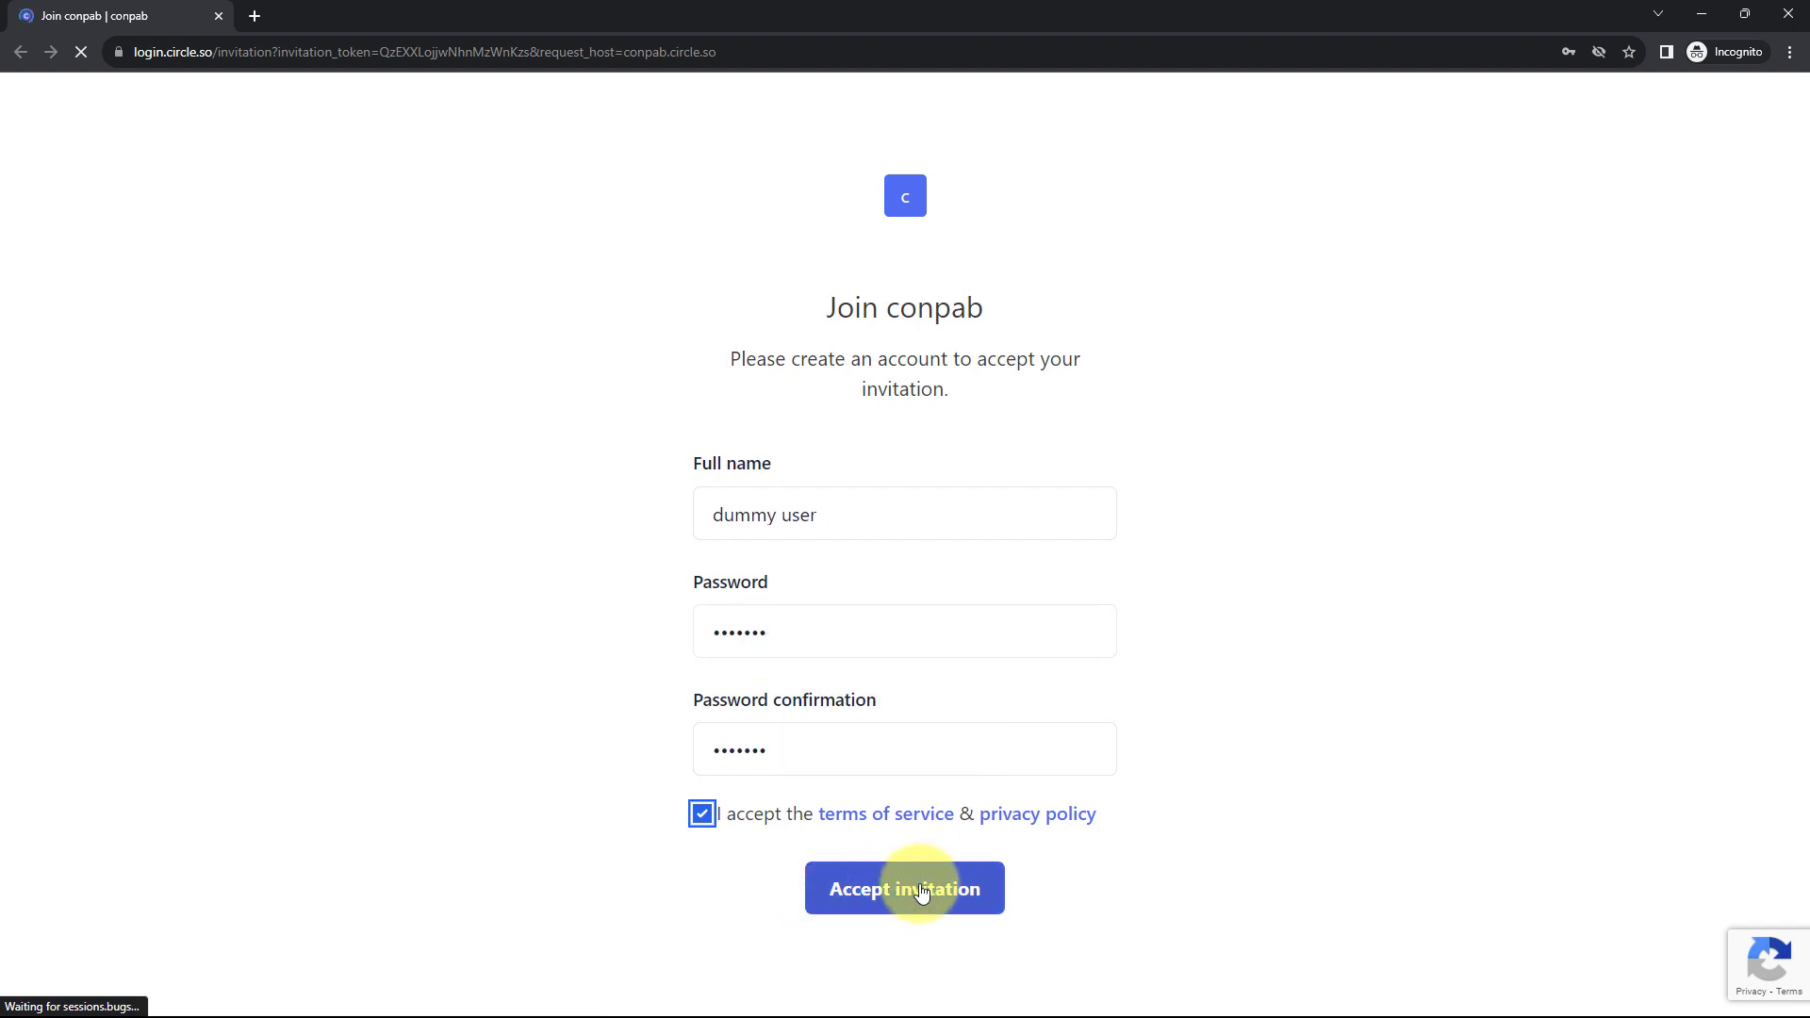
pyautogui.click(922, 894)
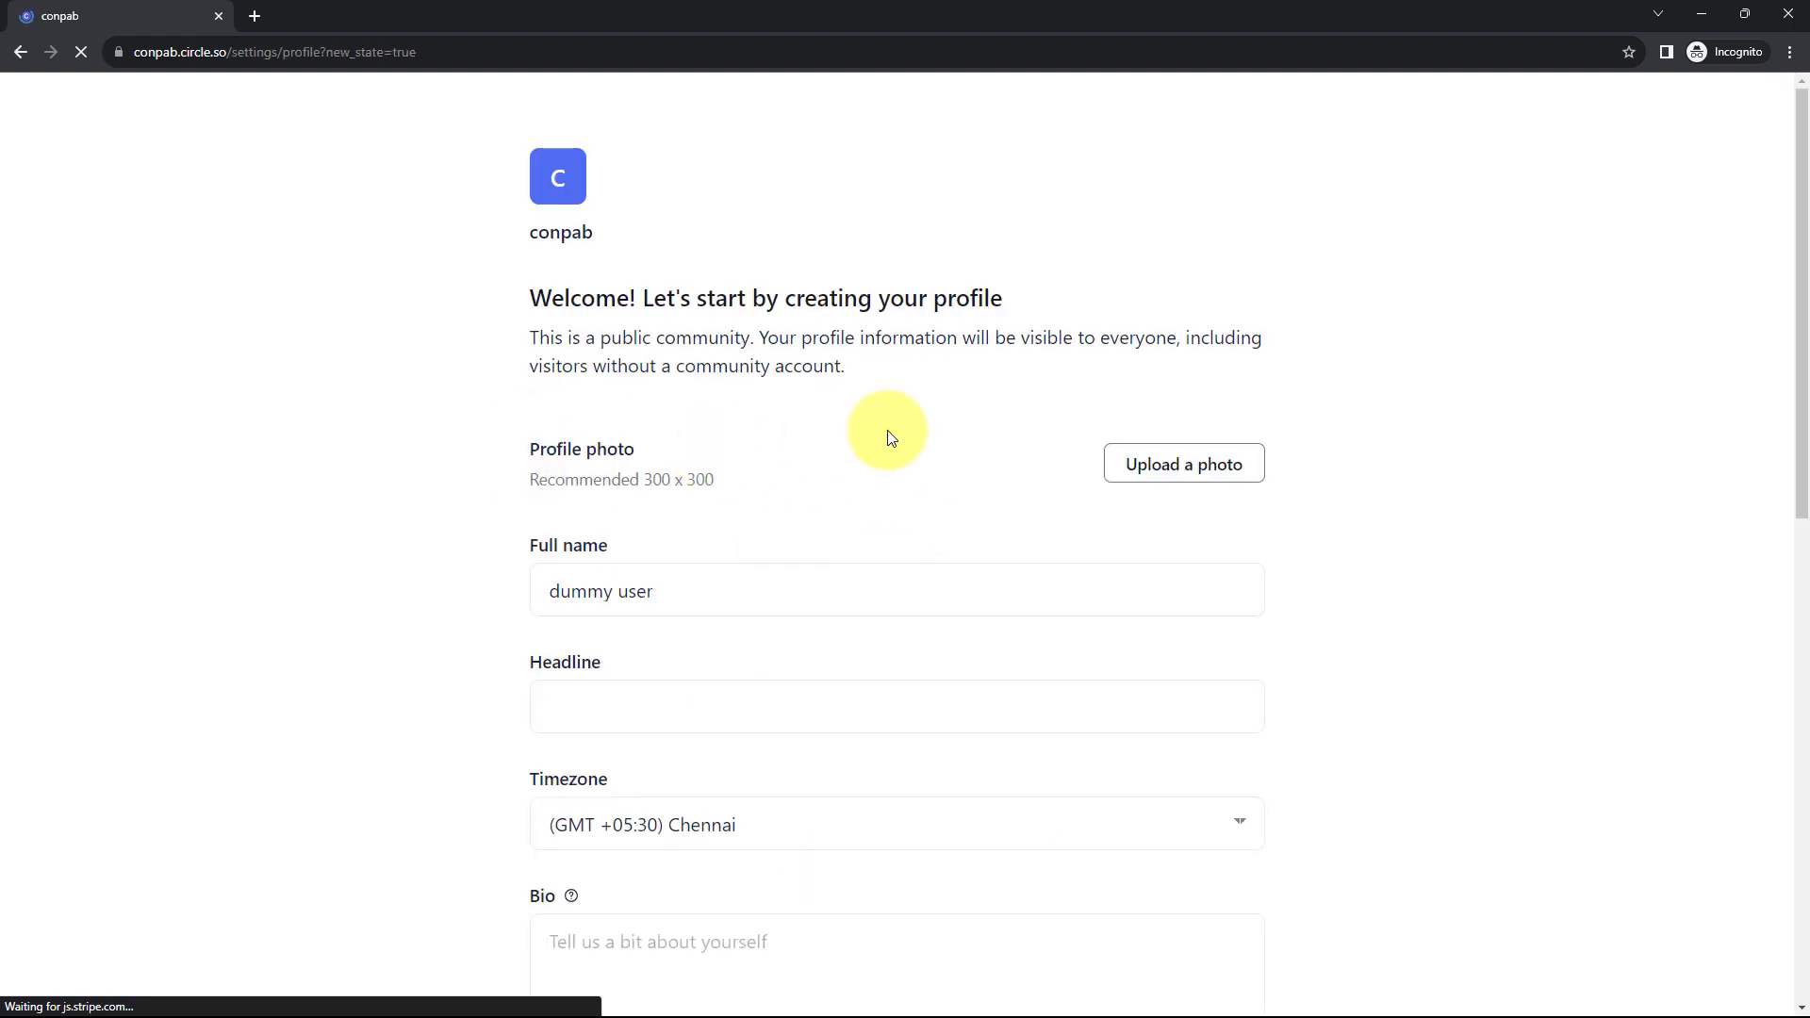
pyautogui.scroll(-5, 935, 443)
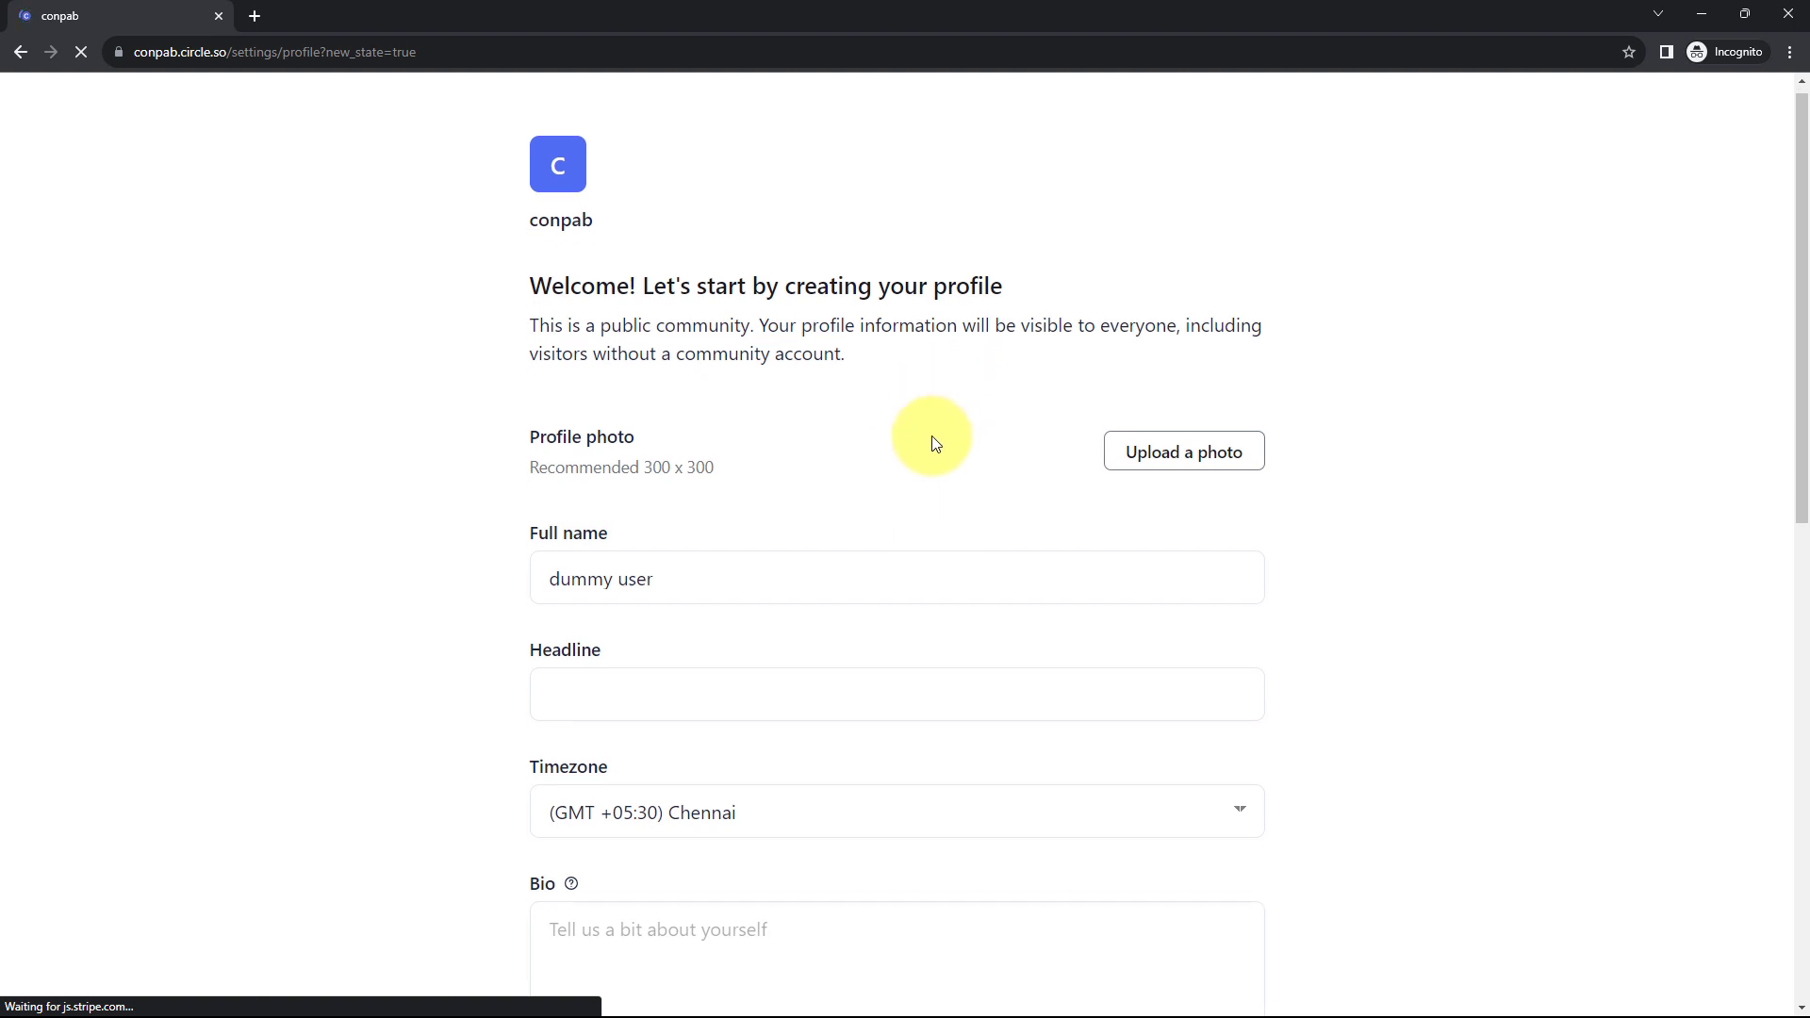
pyautogui.scroll(-6, 935, 443)
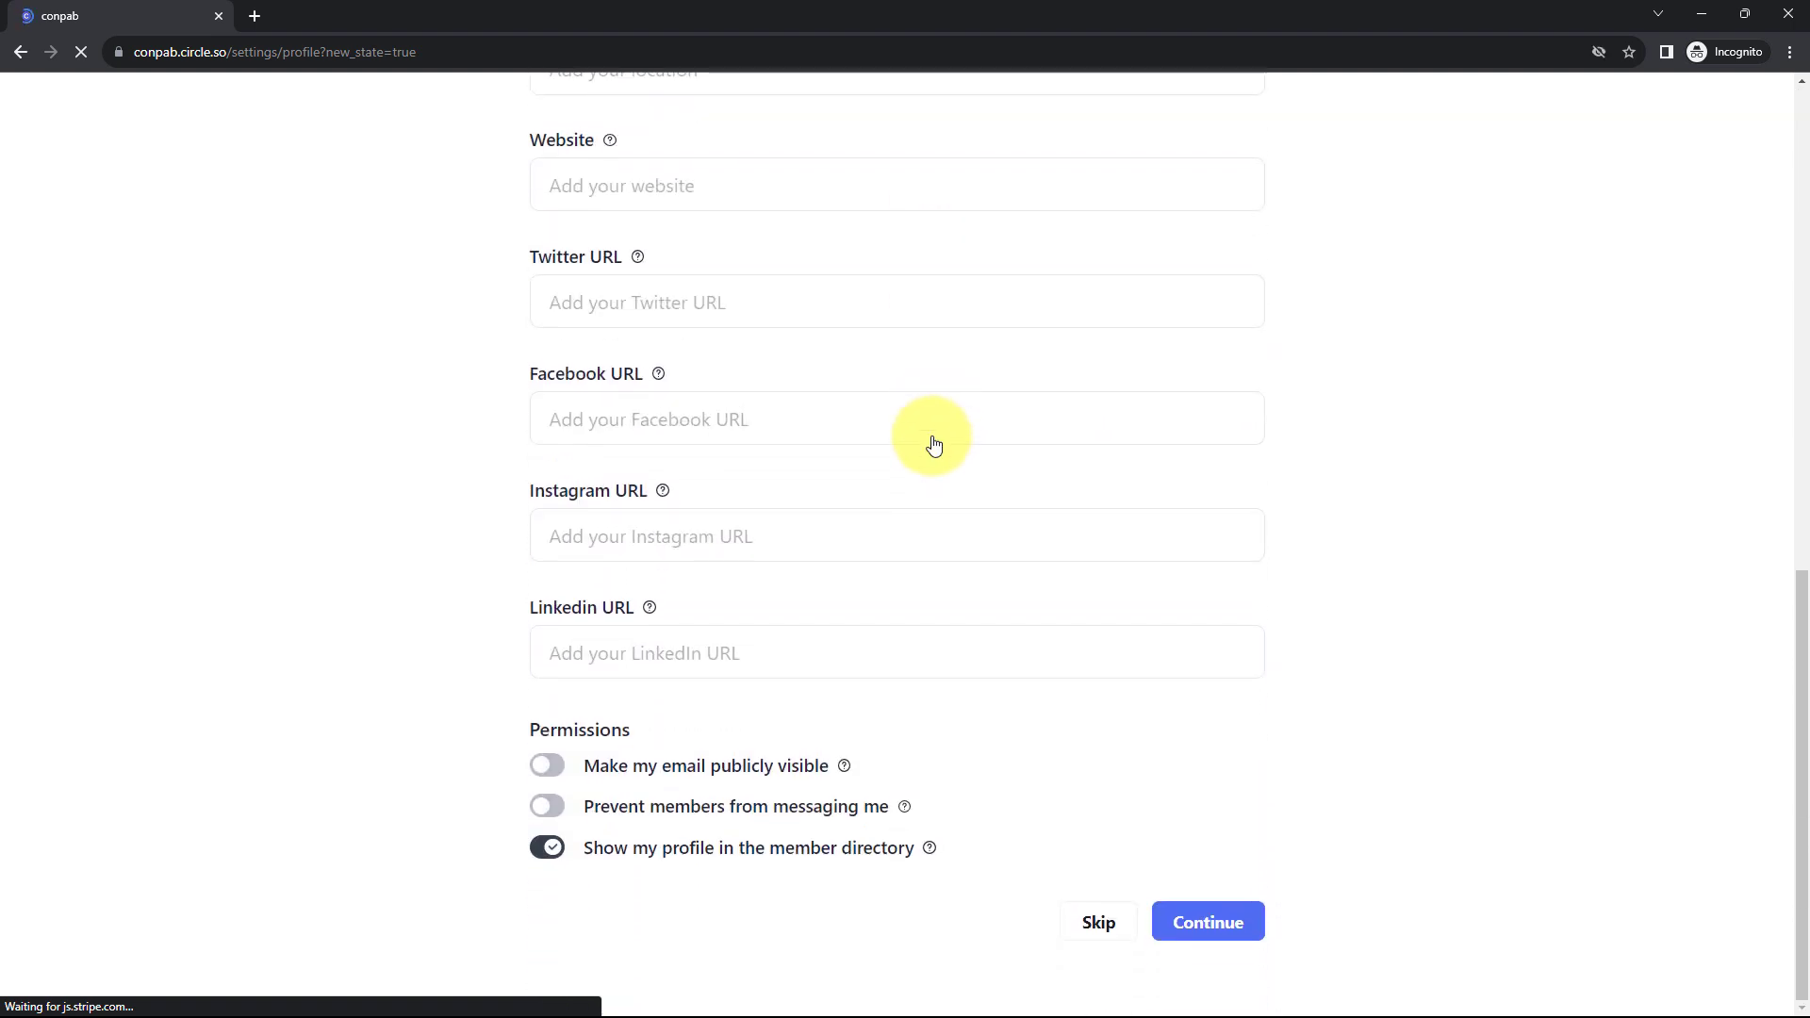
pyautogui.click(1103, 924)
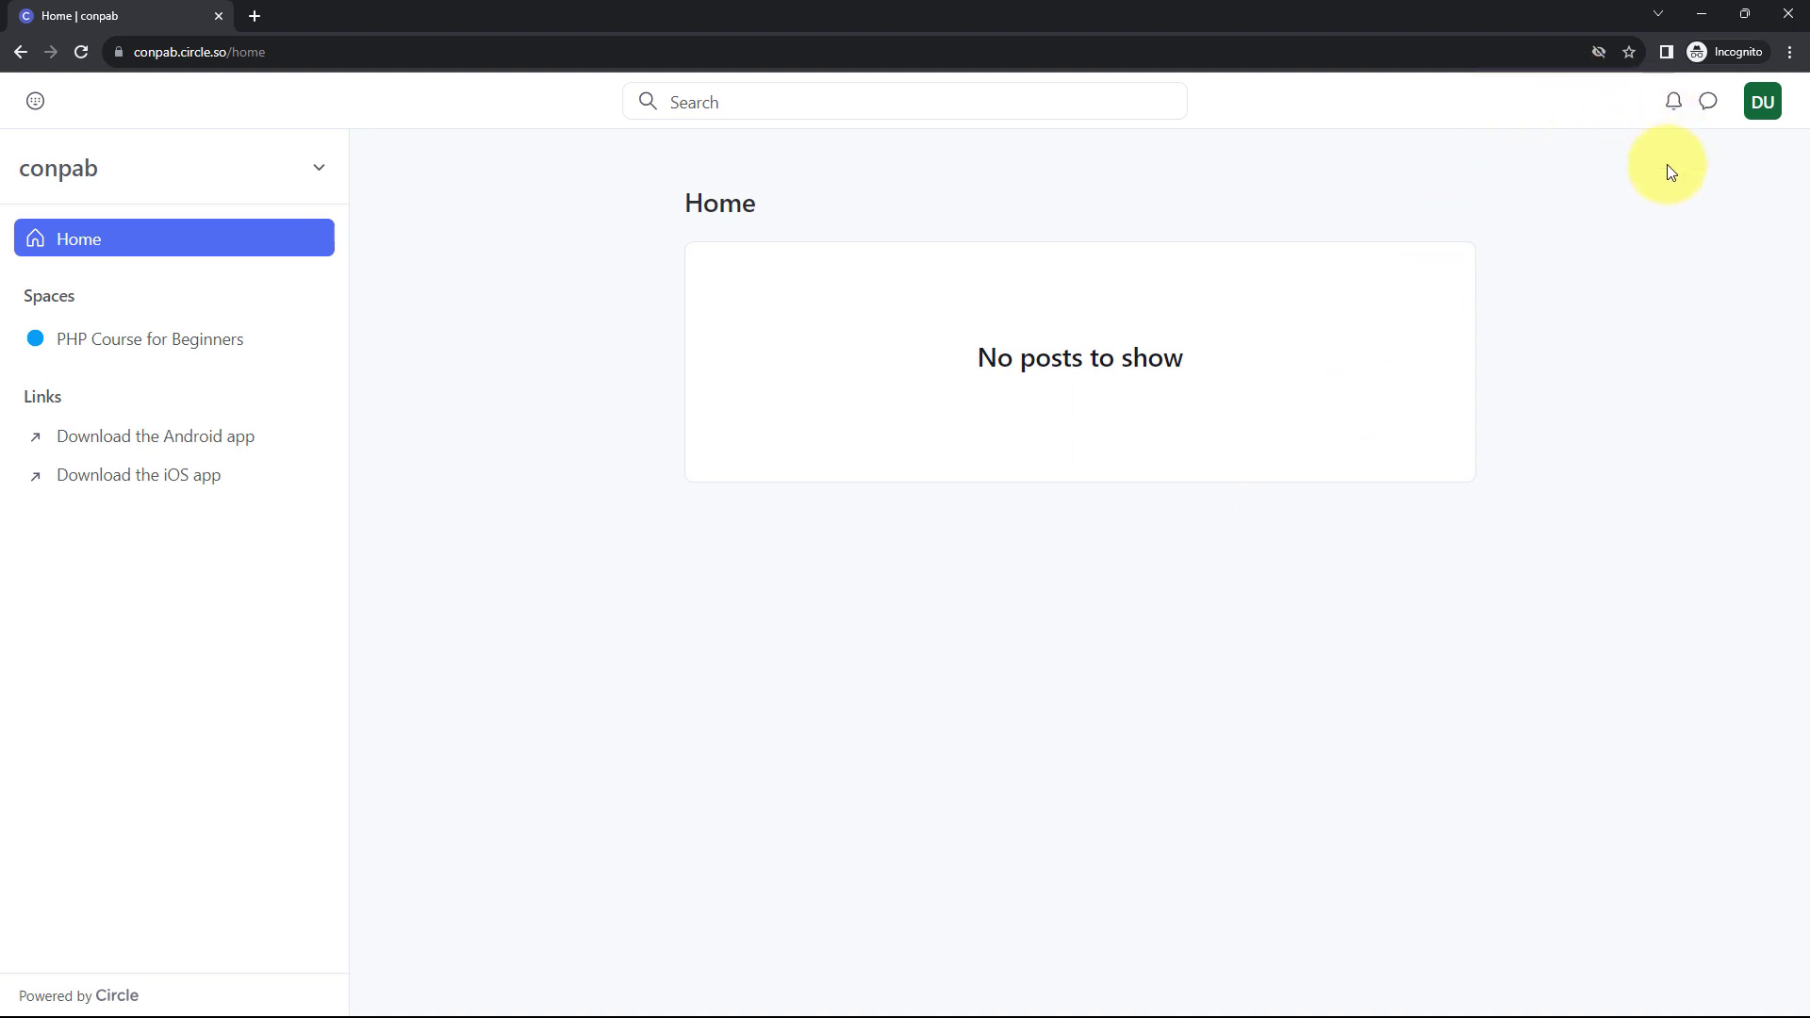
# Return to the workflow and save and send a test request for the Circle New Member trigger
pyautogui.hotkey('alt', 'Tab')
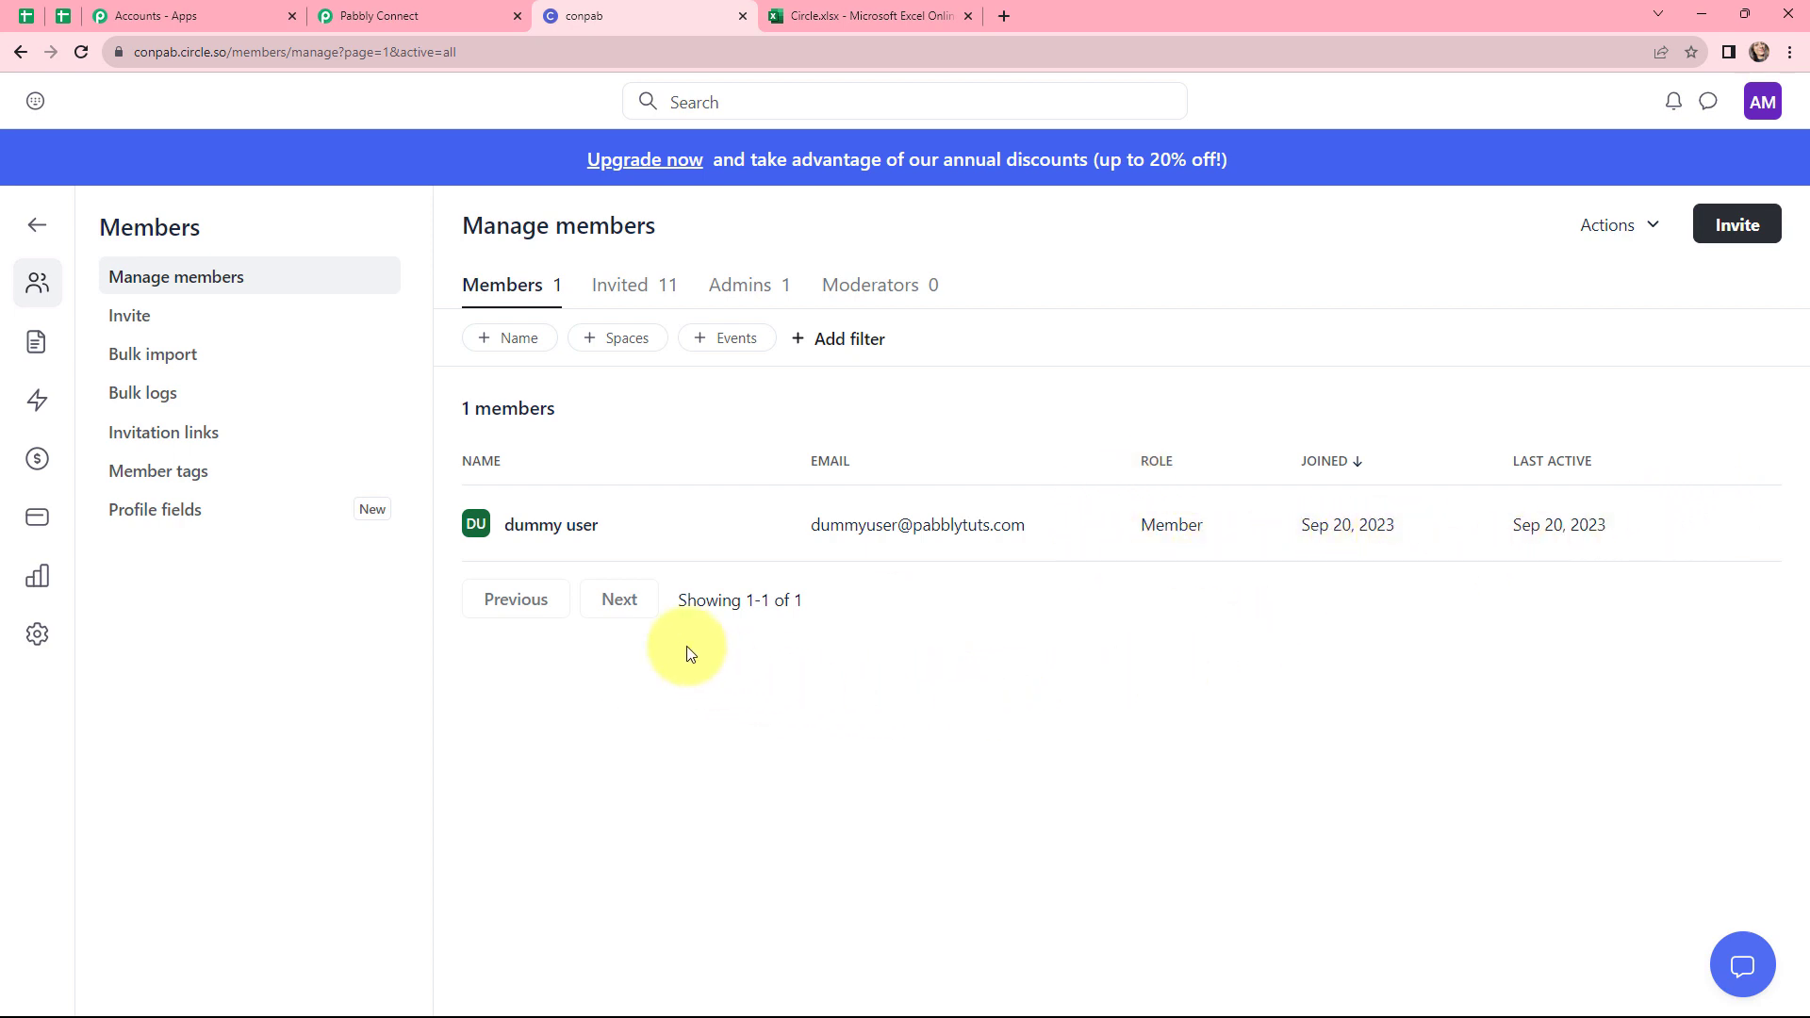
pyautogui.click(401, 16)
pyautogui.scroll(-2, 669, 533)
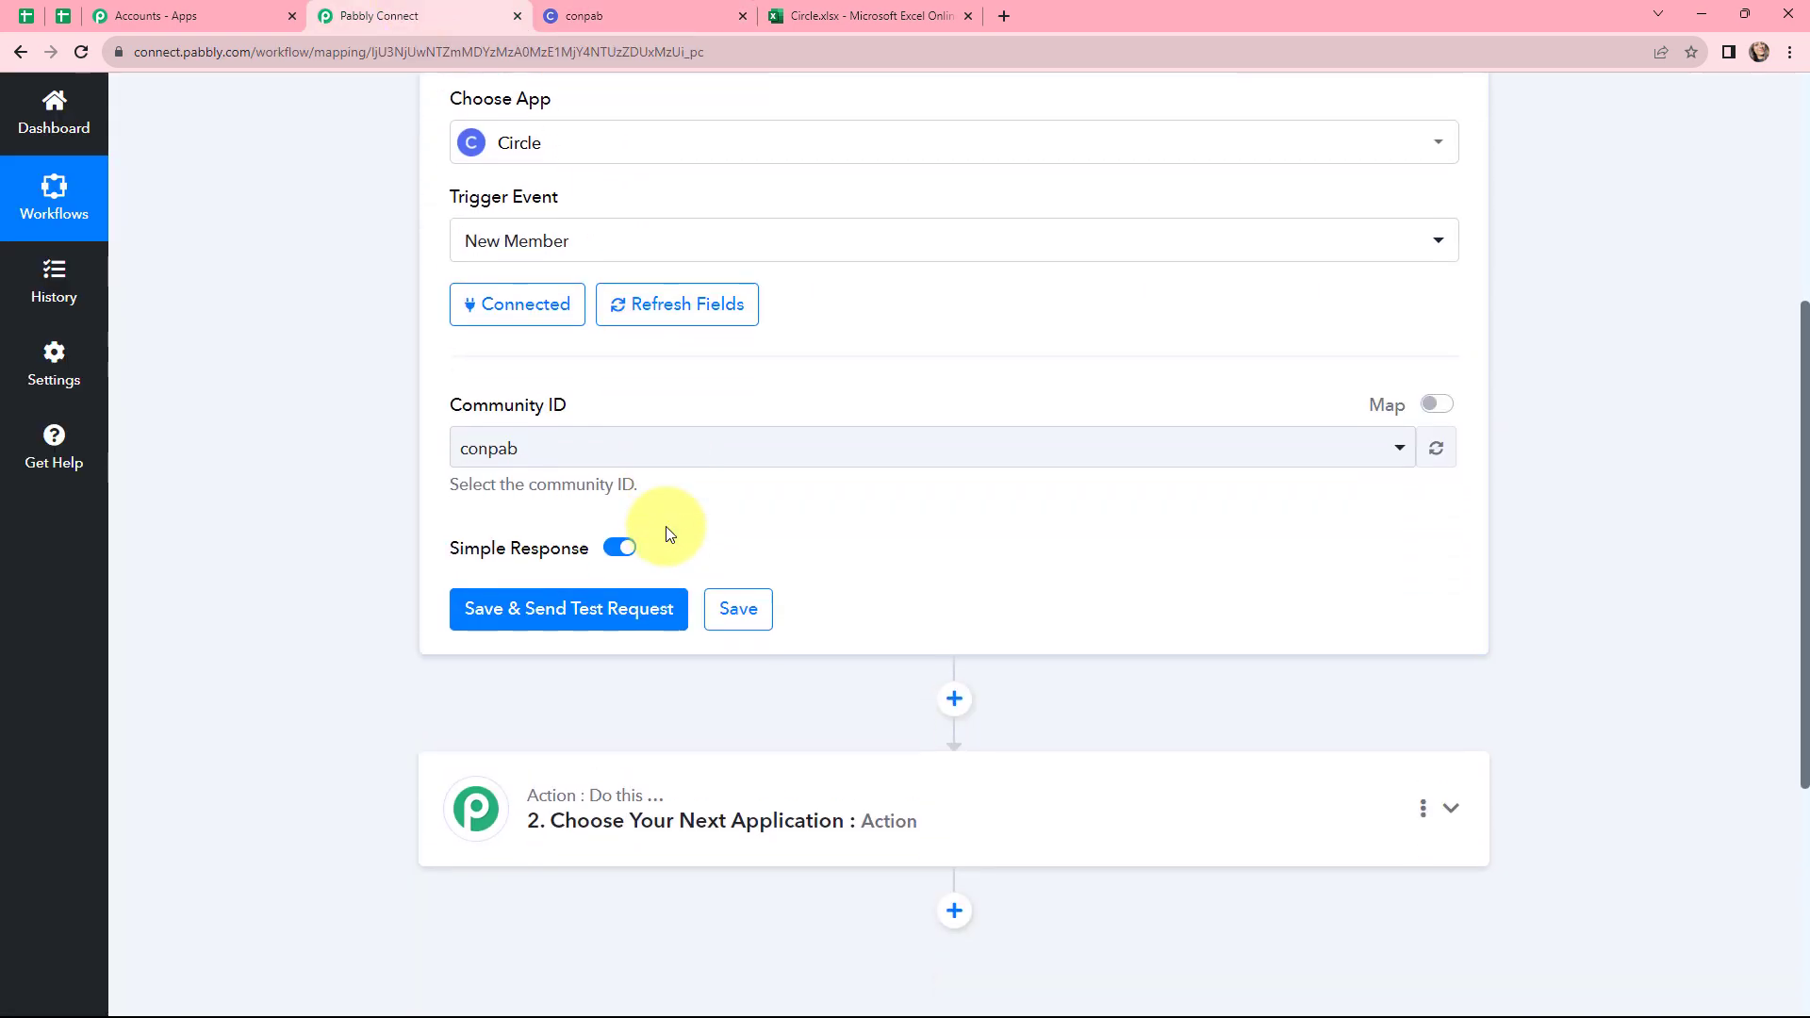
pyautogui.click(582, 596)
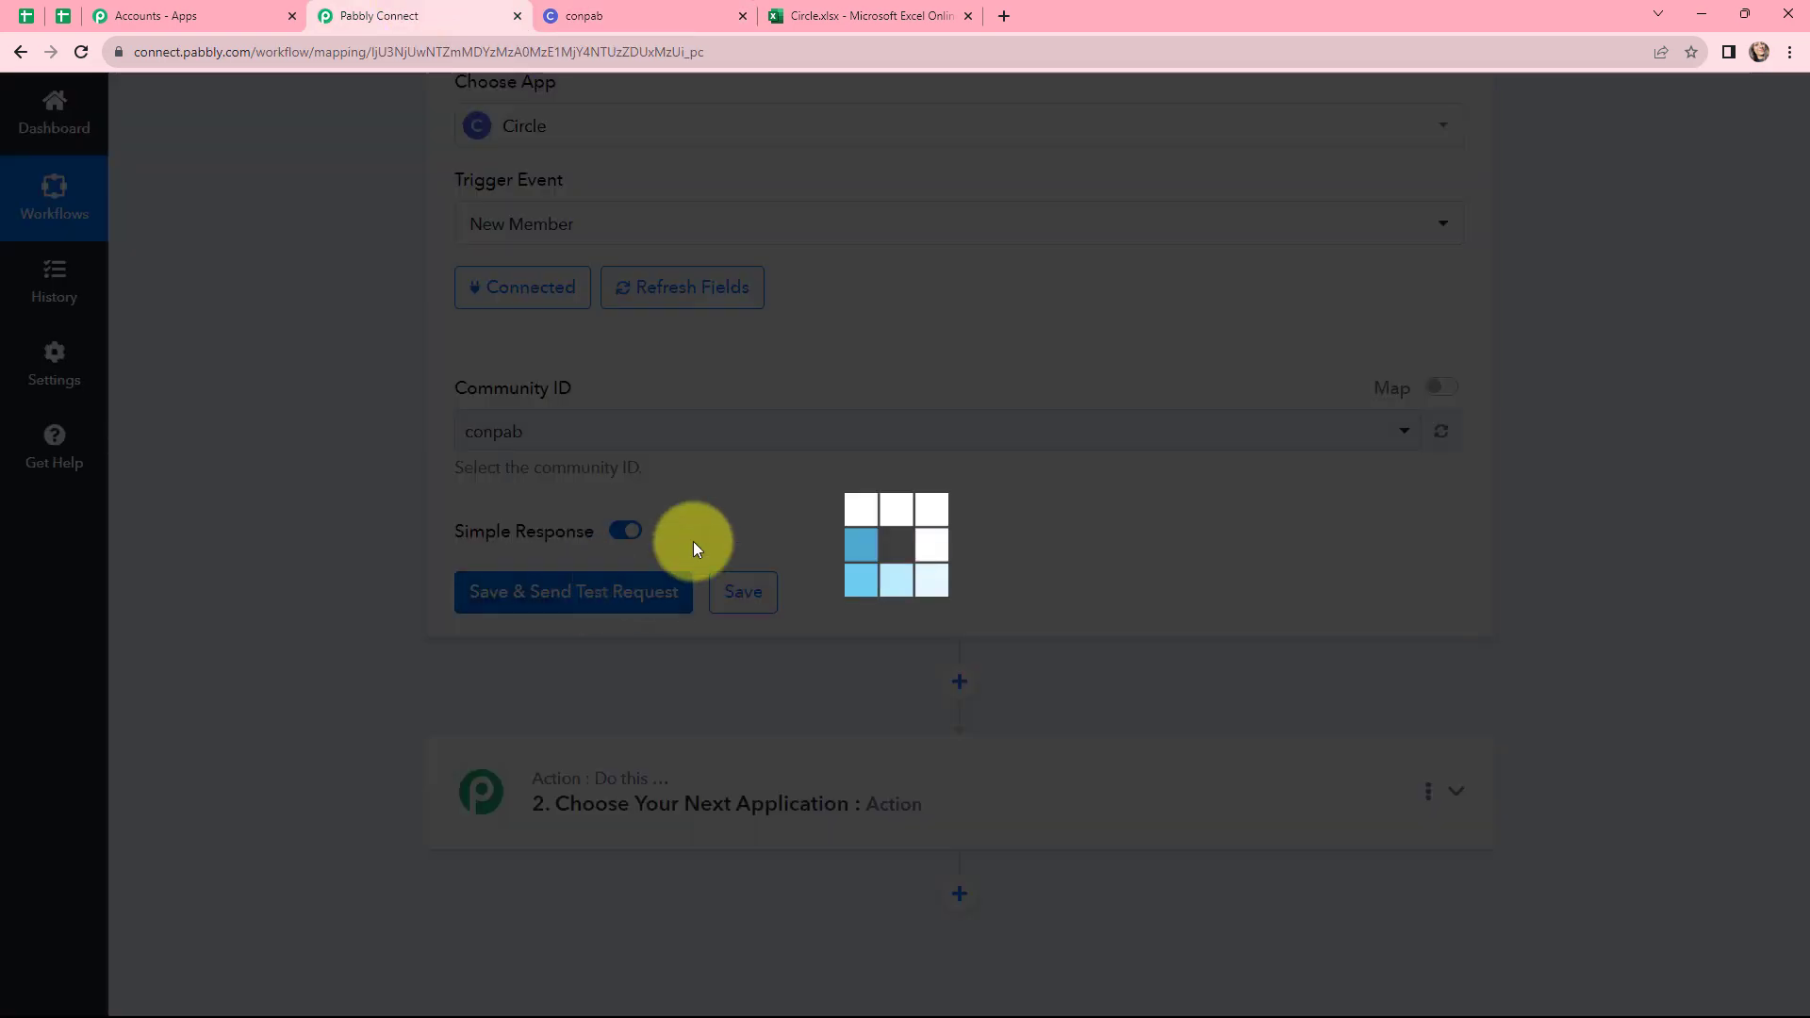
# Review the member fields received in the trigger's test response
pyautogui.scroll(-5, 975, 413)
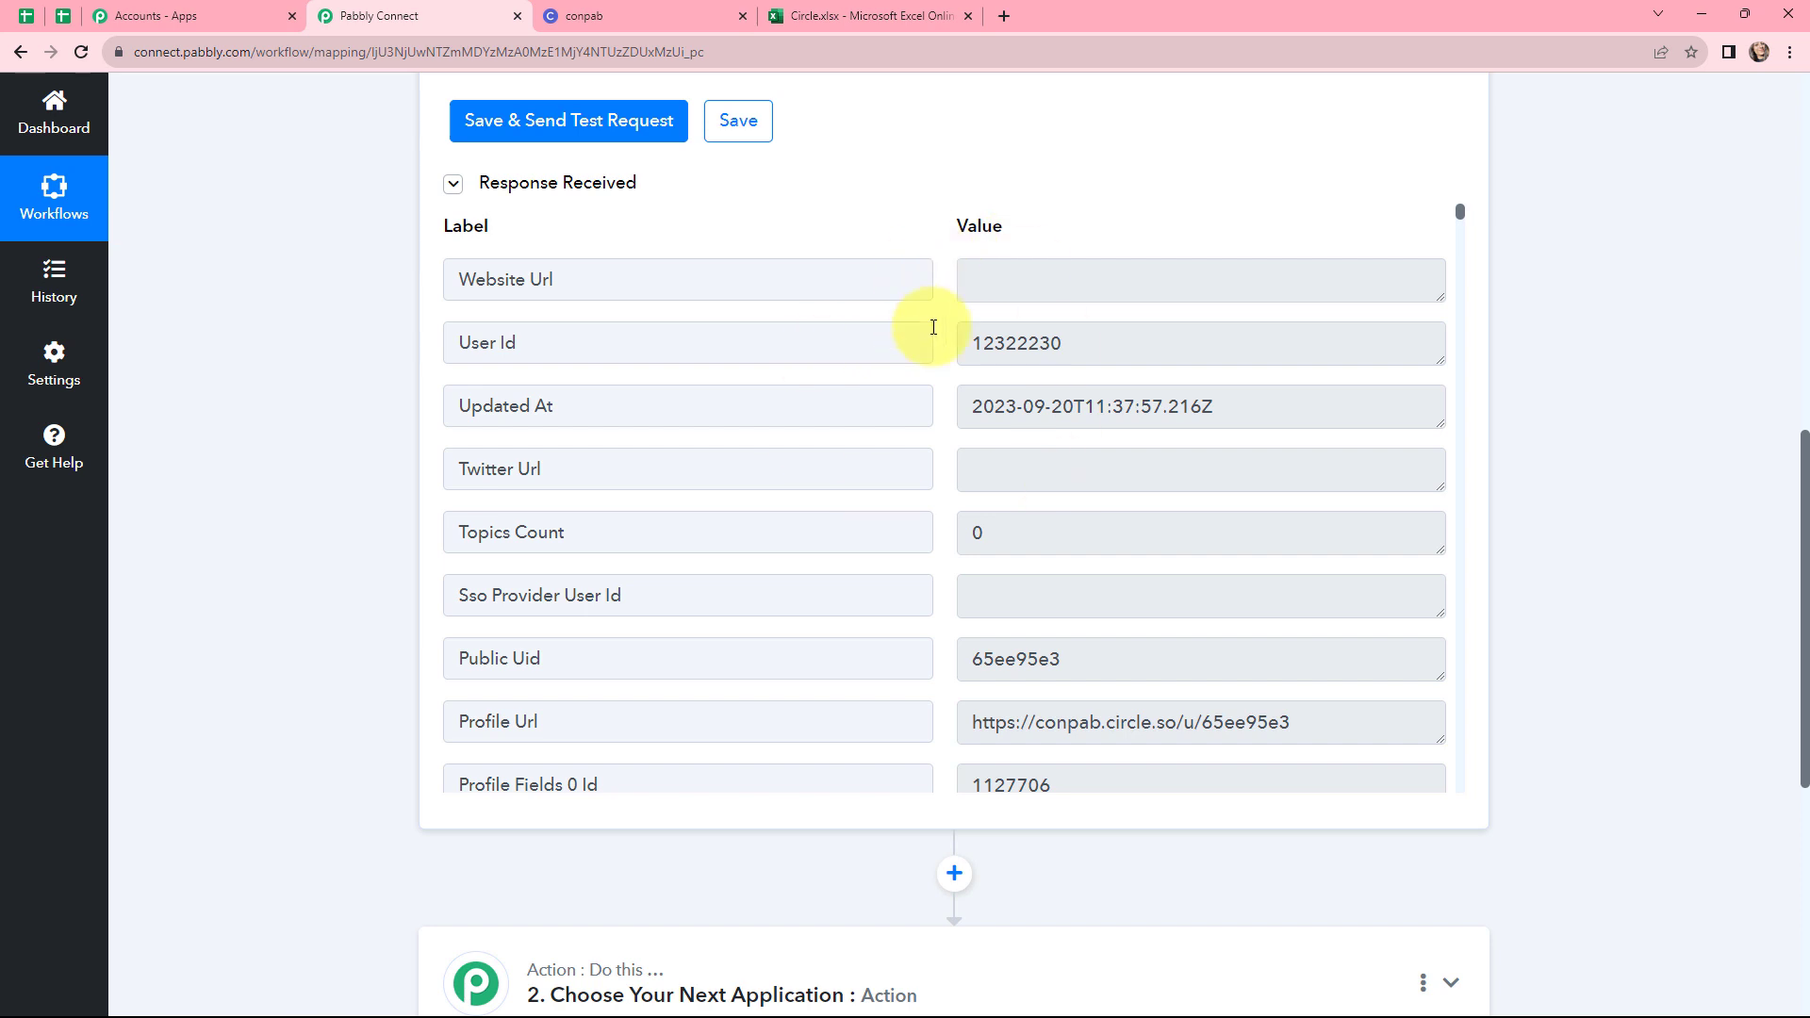
pyautogui.moveTo(1103, 343); pyautogui.dragTo(966, 351)
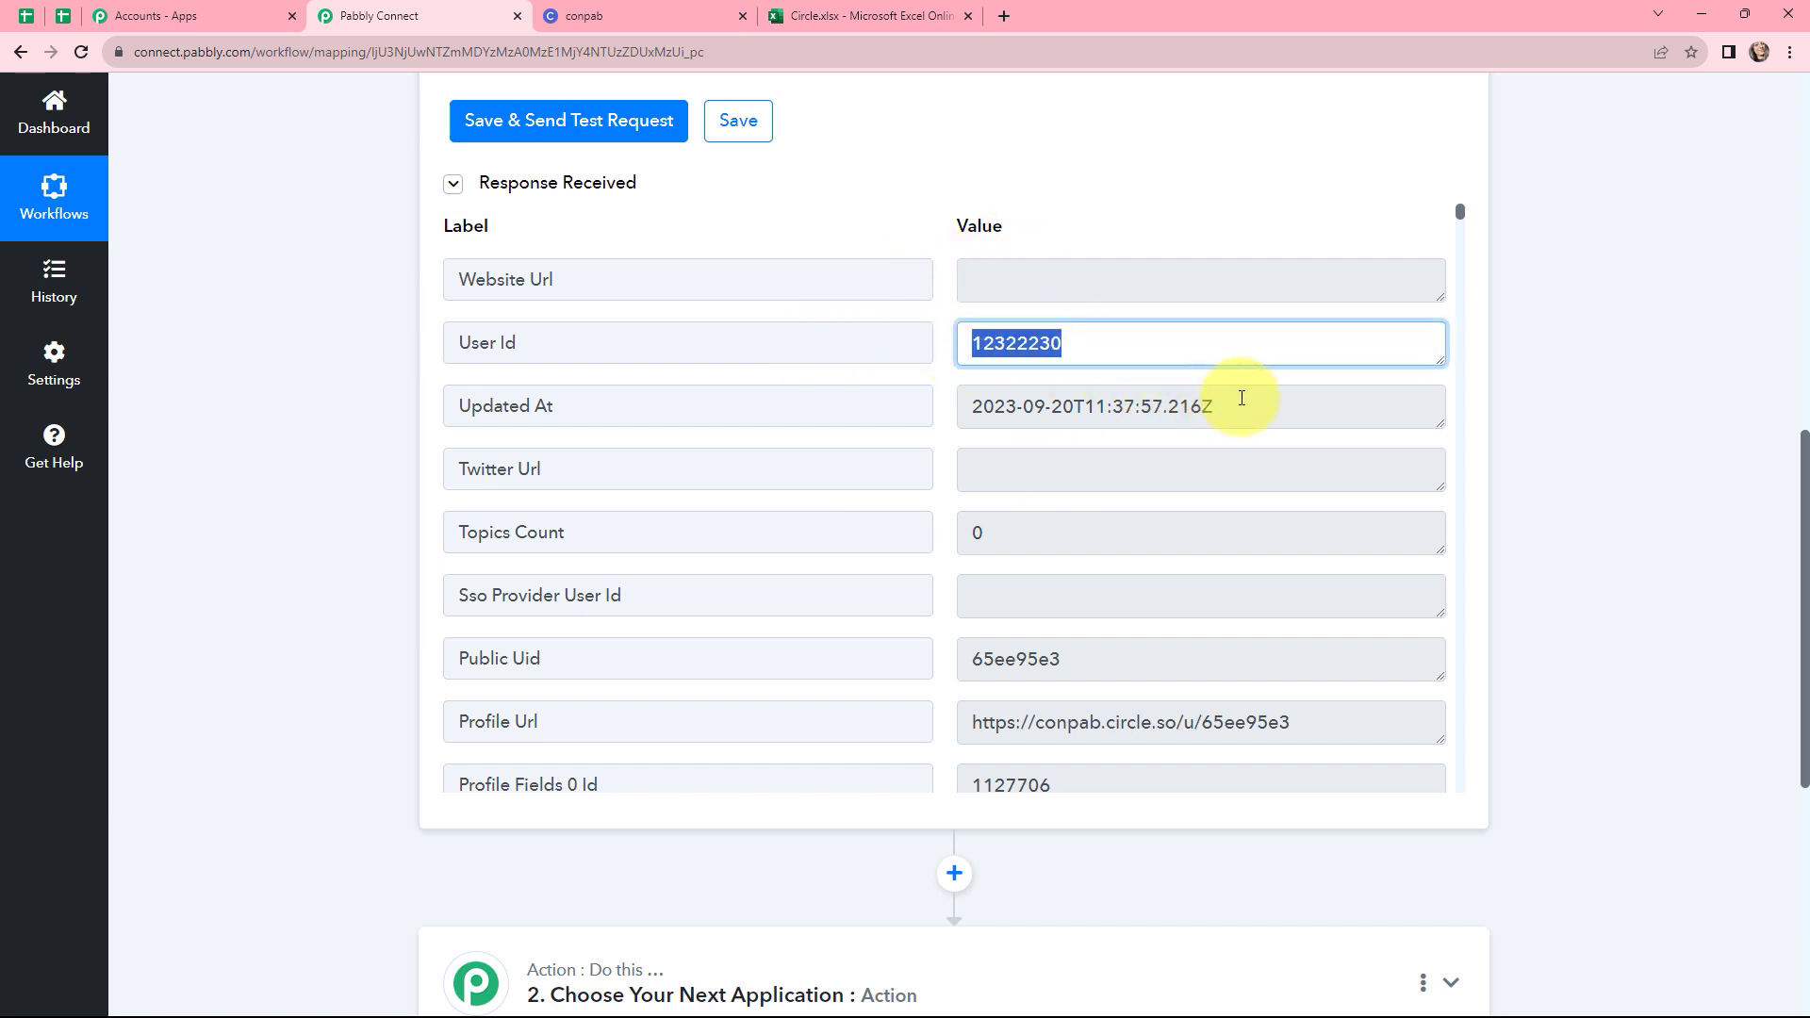
pyautogui.moveTo(1240, 406); pyautogui.dragTo(956, 417)
pyautogui.click(954, 417)
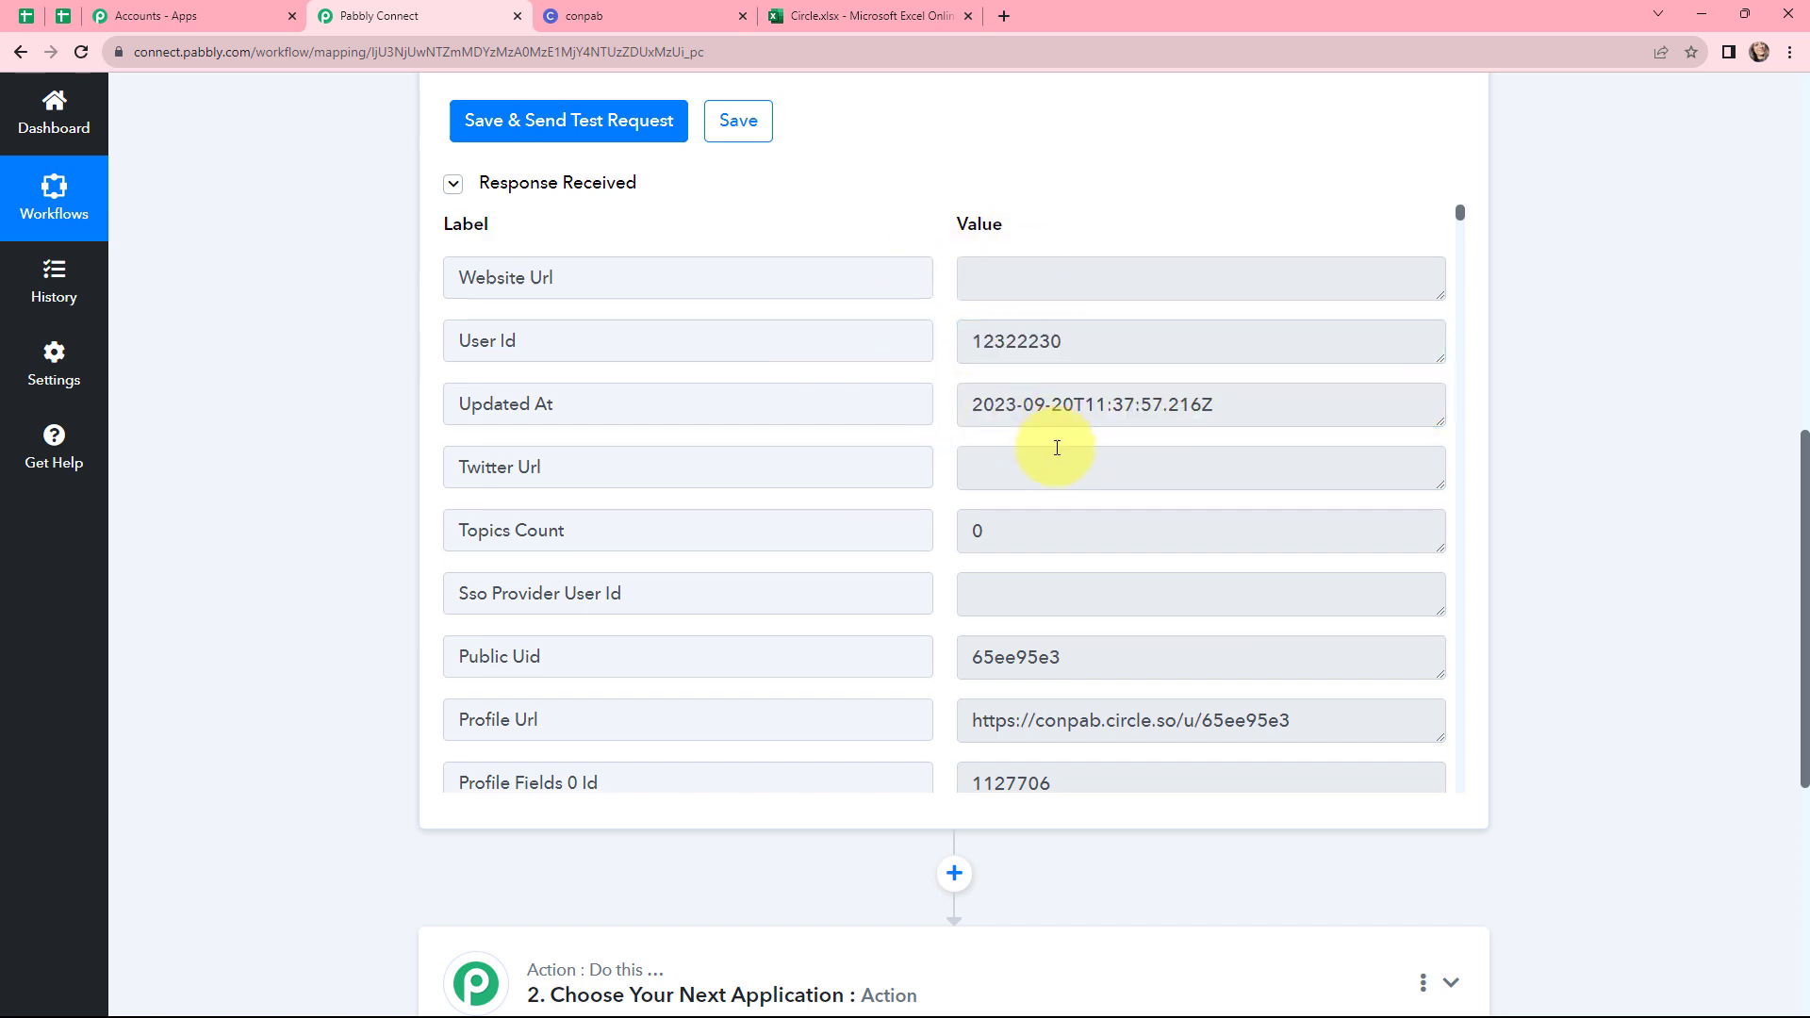
pyautogui.scroll(-1, 1084, 448)
pyautogui.moveTo(1462, 213); pyautogui.dragTo(1487, 782)
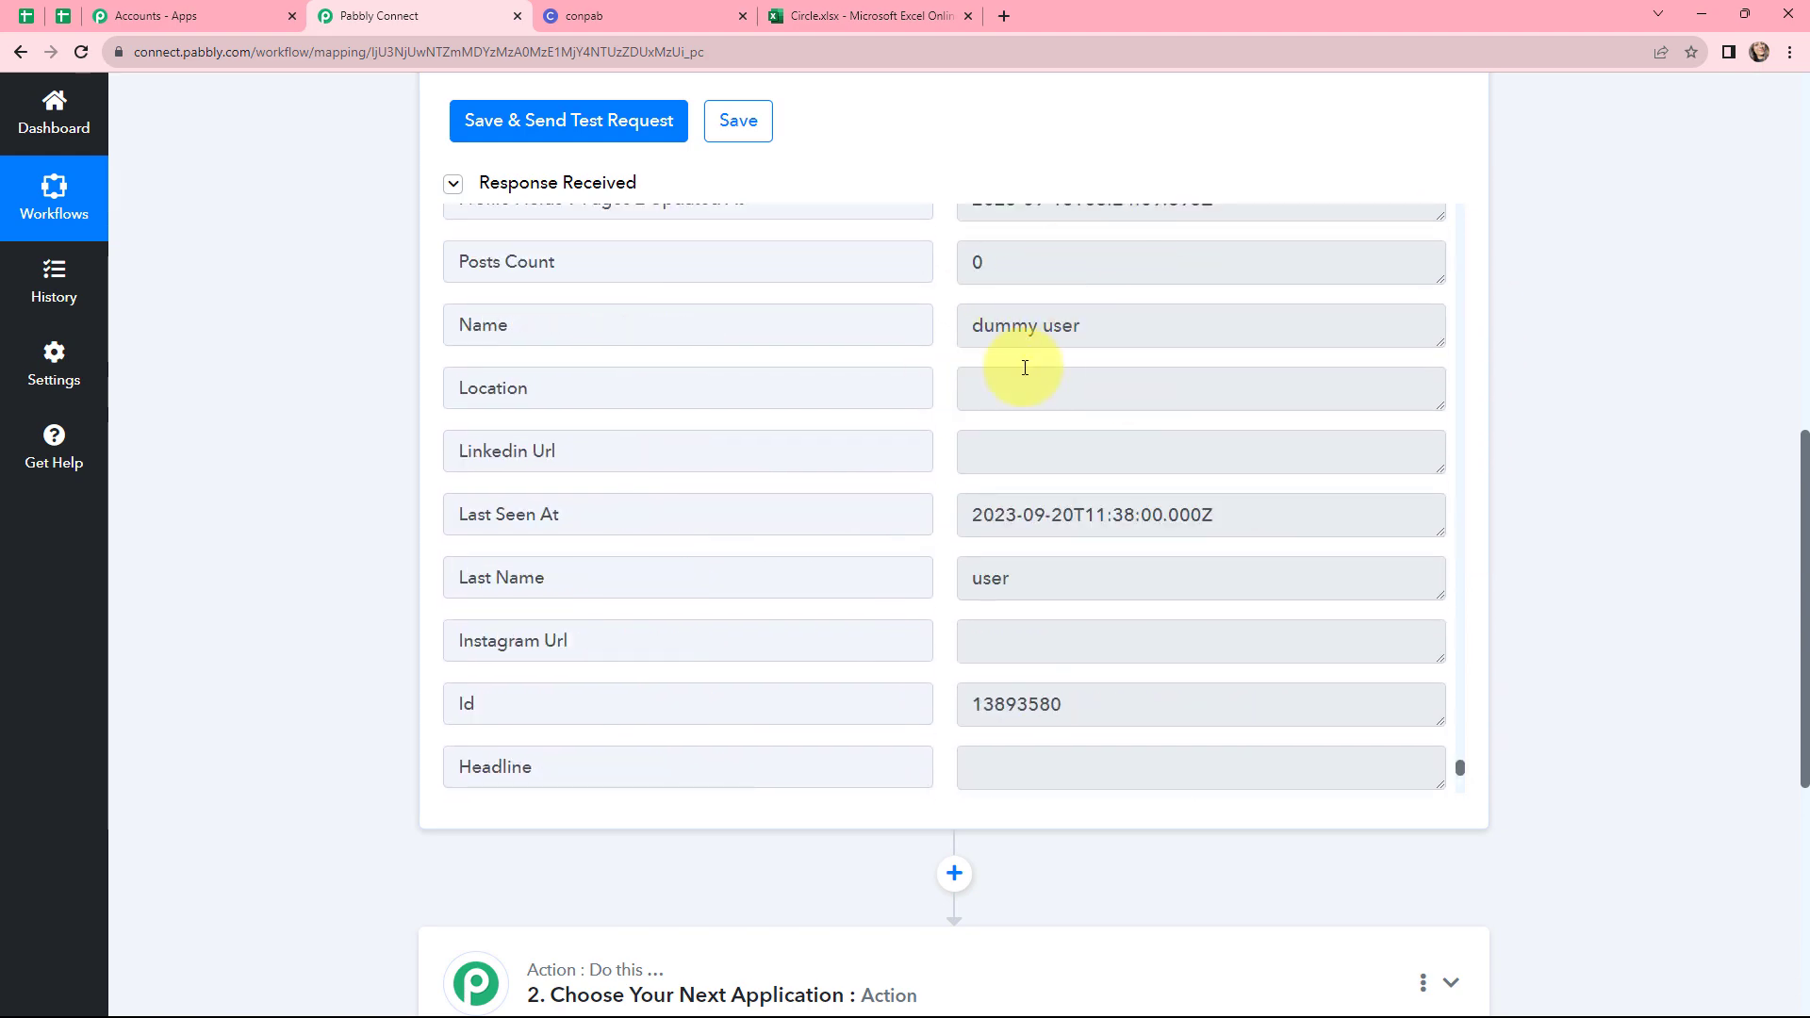
pyautogui.scroll(-7, 939, 330)
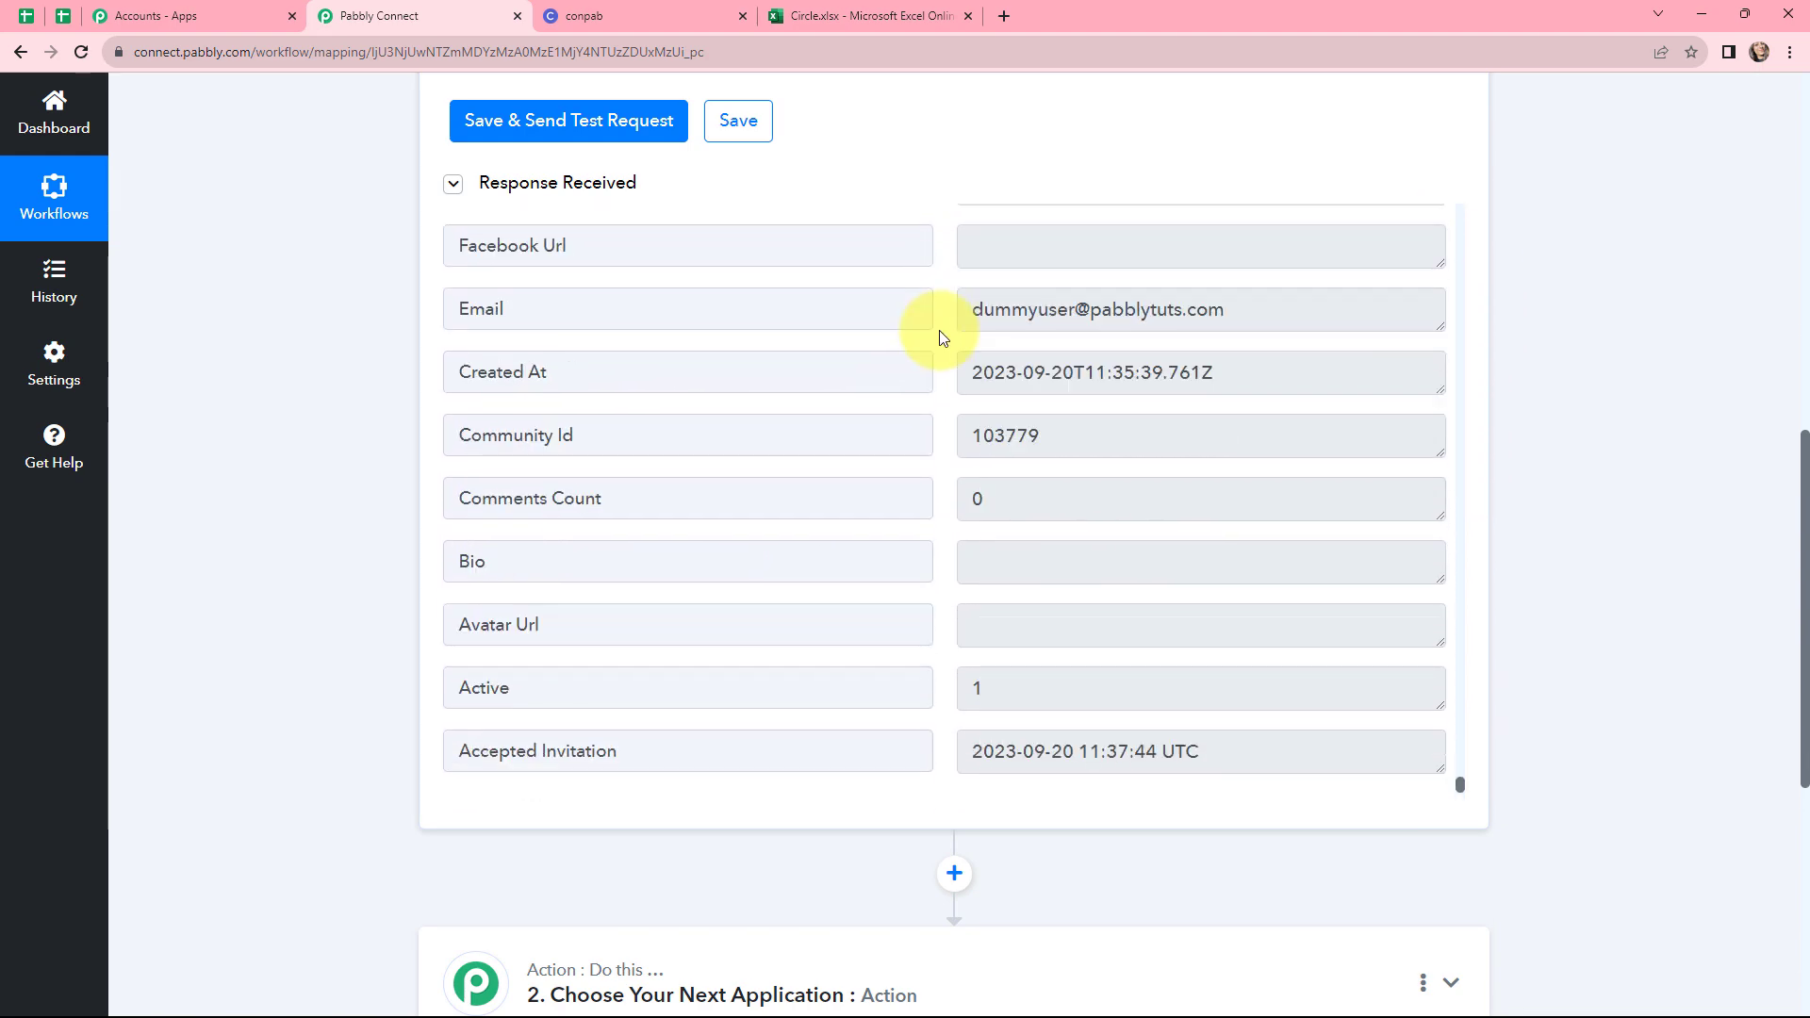
pyautogui.scroll(2, 1264, 392)
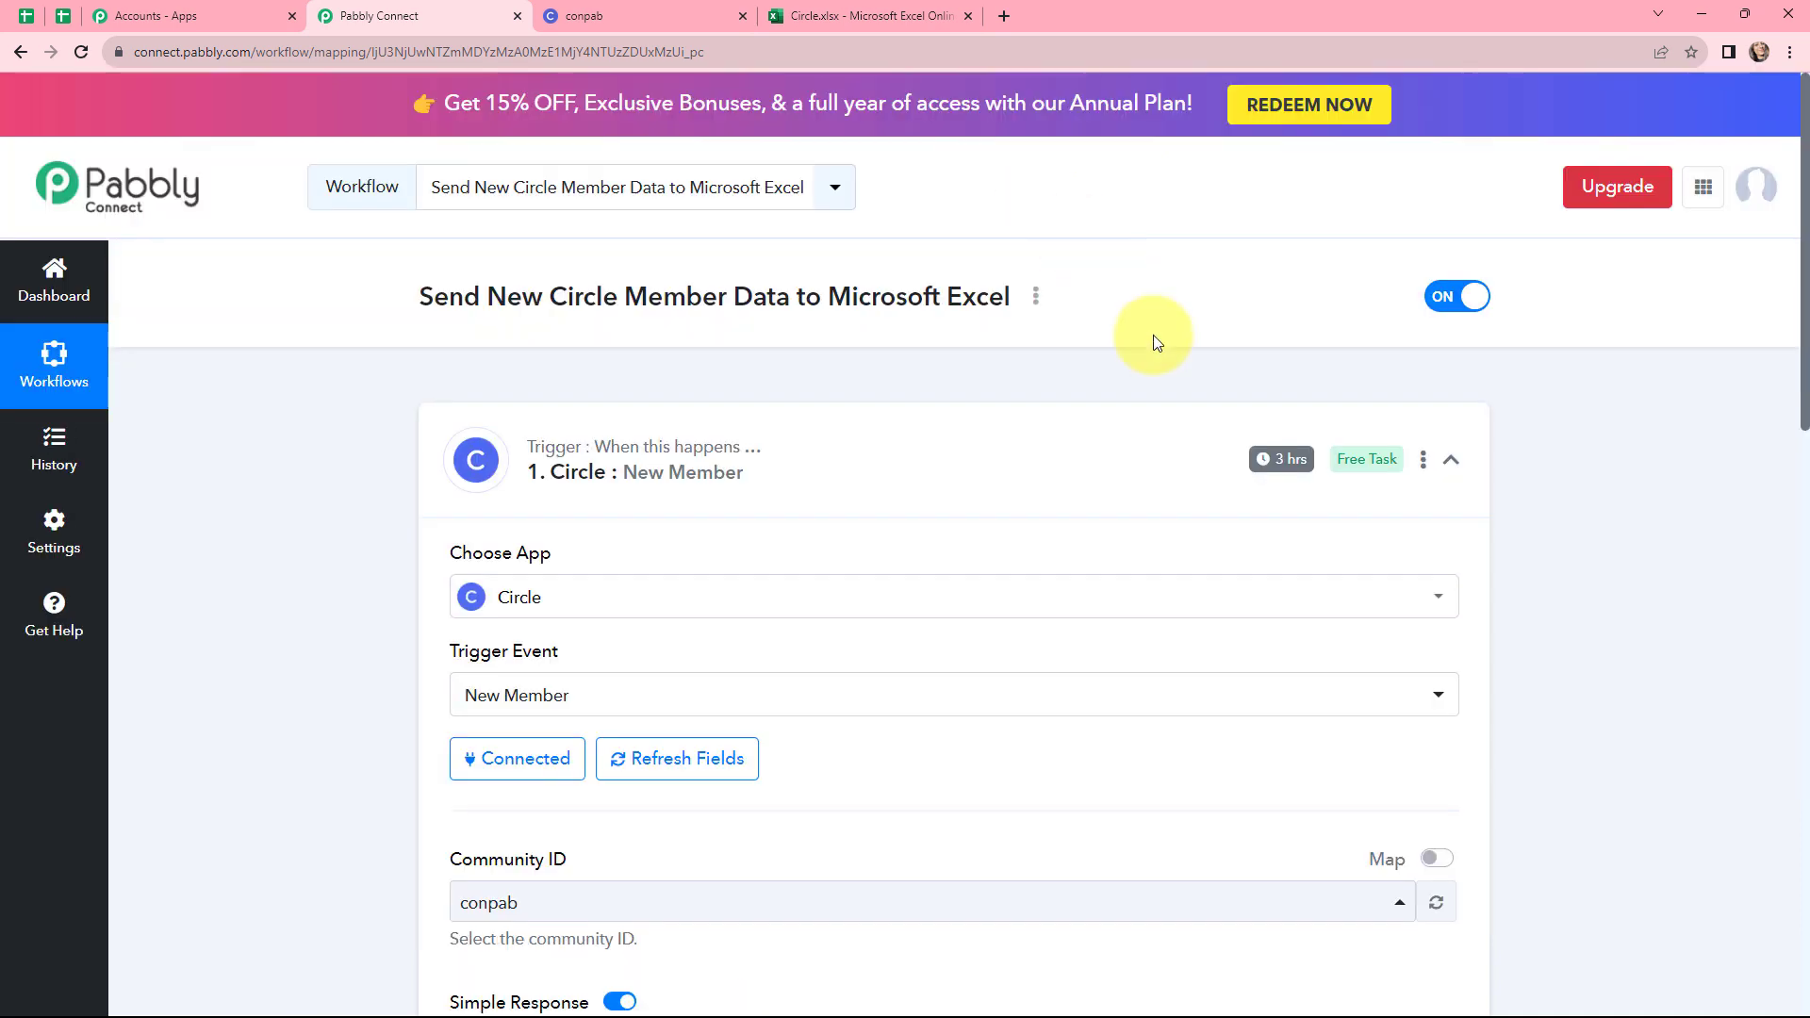
pyautogui.moveTo(1254, 472)
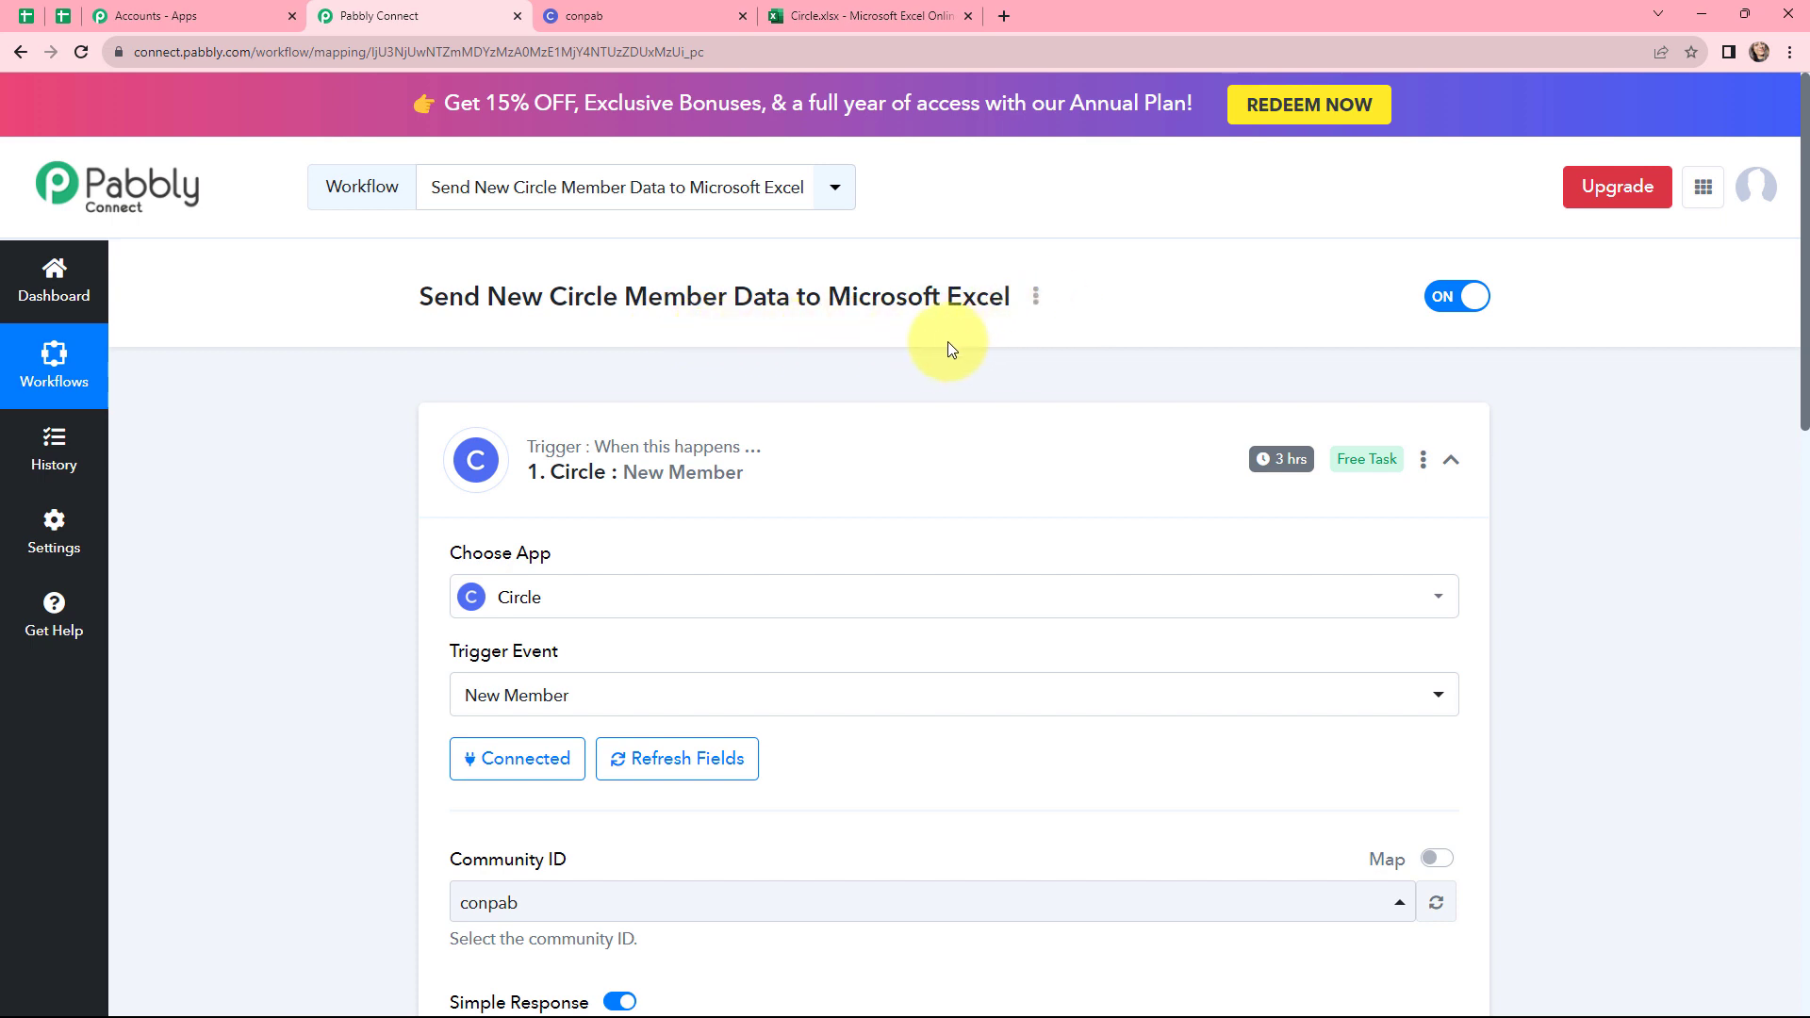
# Set the action step to Microsoft Excel with the Add Row To Worksheet event
pyautogui.scroll(-1, 947, 341)
pyautogui.click(867, 355)
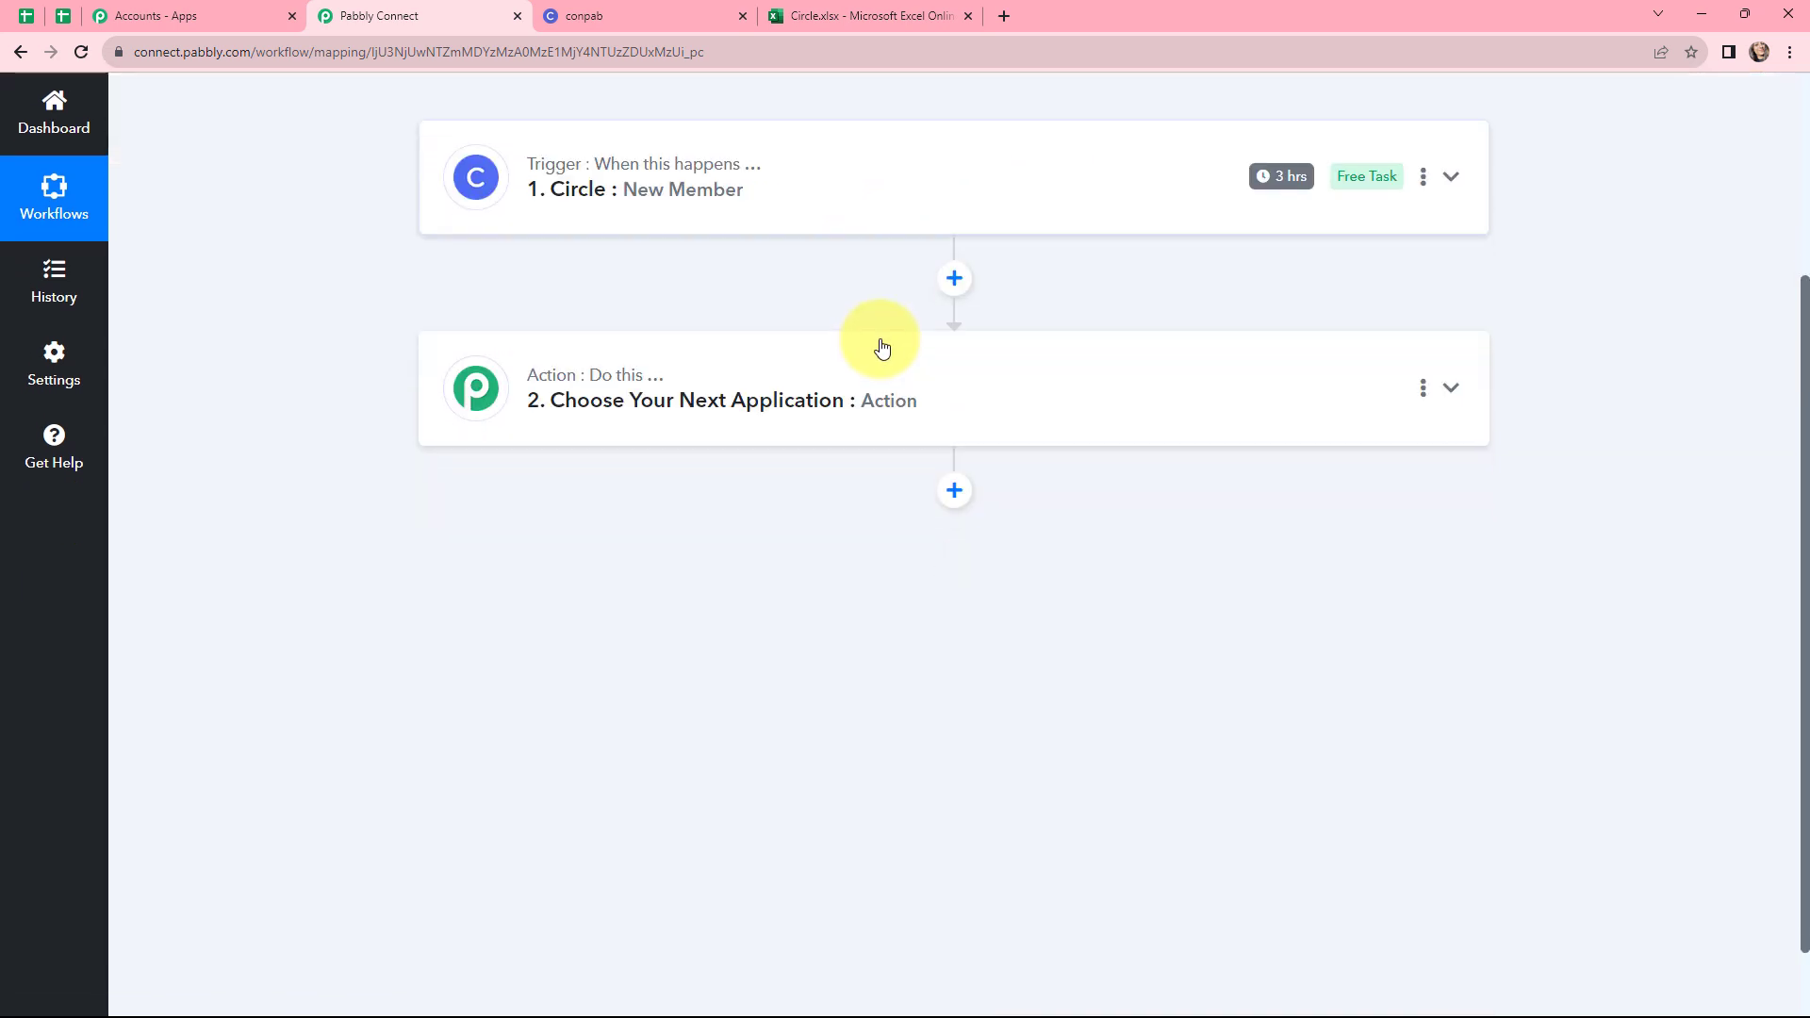
pyautogui.click(796, 388)
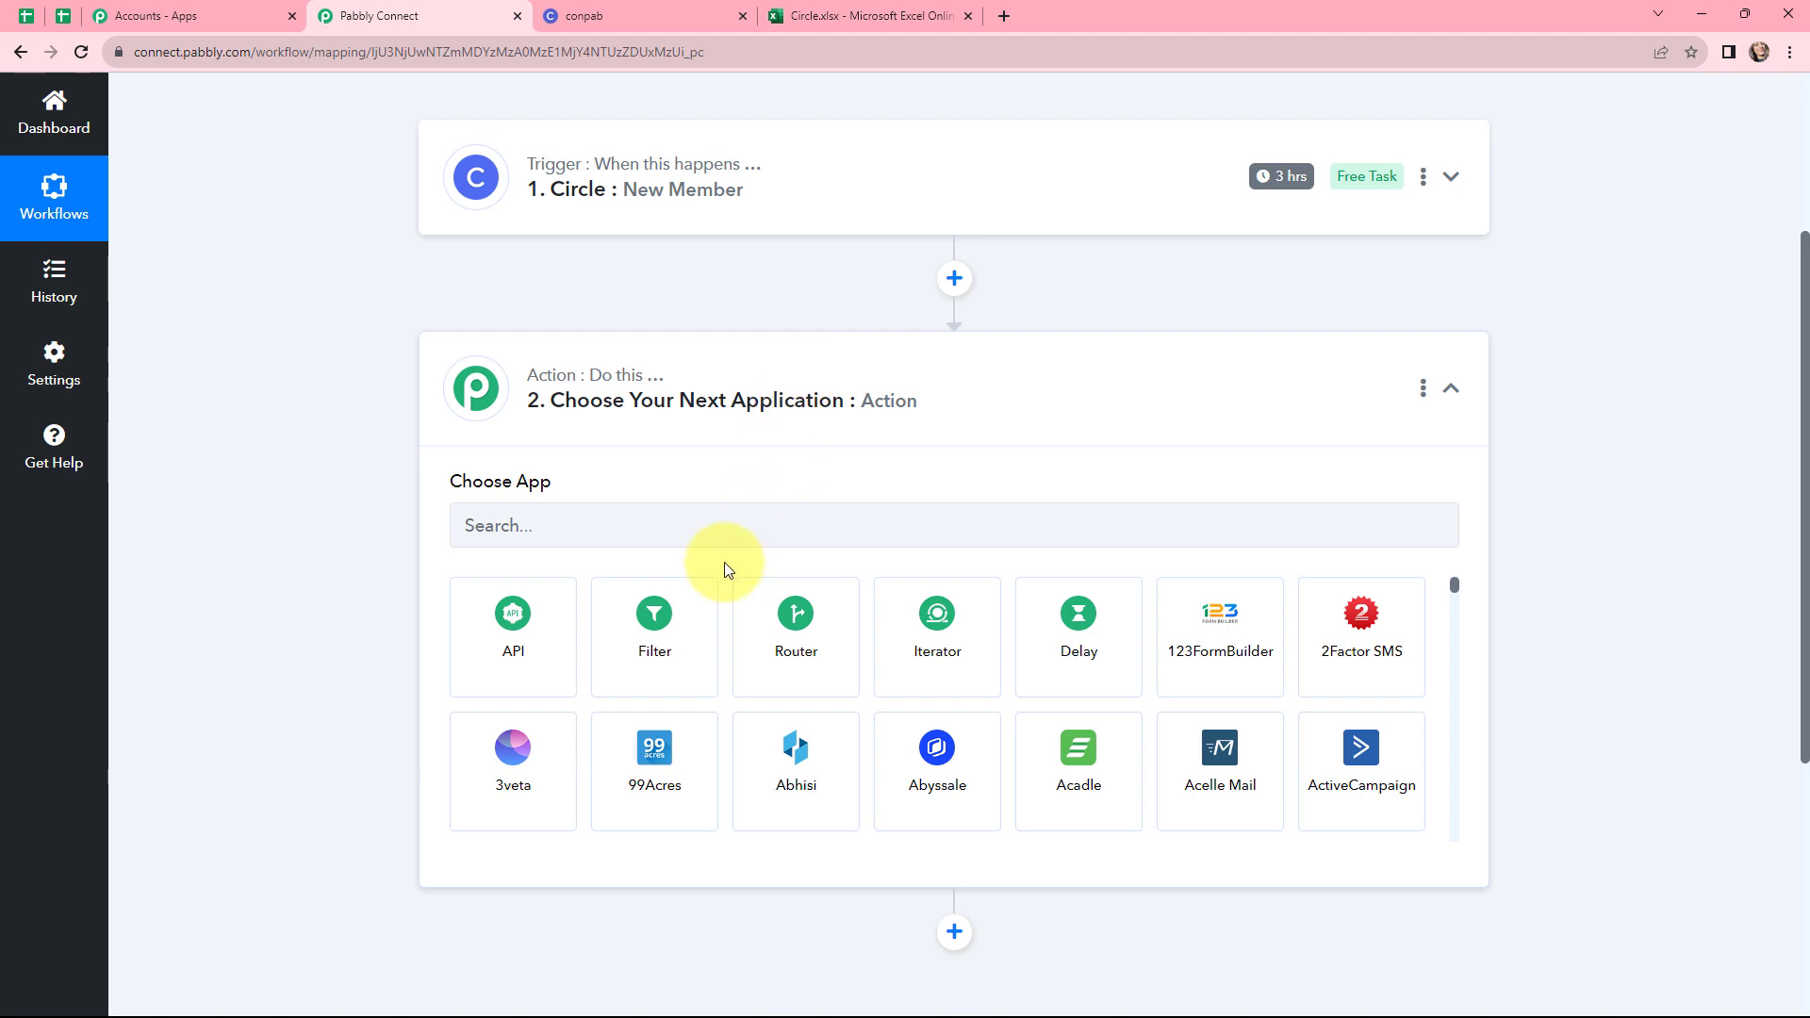
pyautogui.click(723, 534)
pyautogui.write('MICROS')
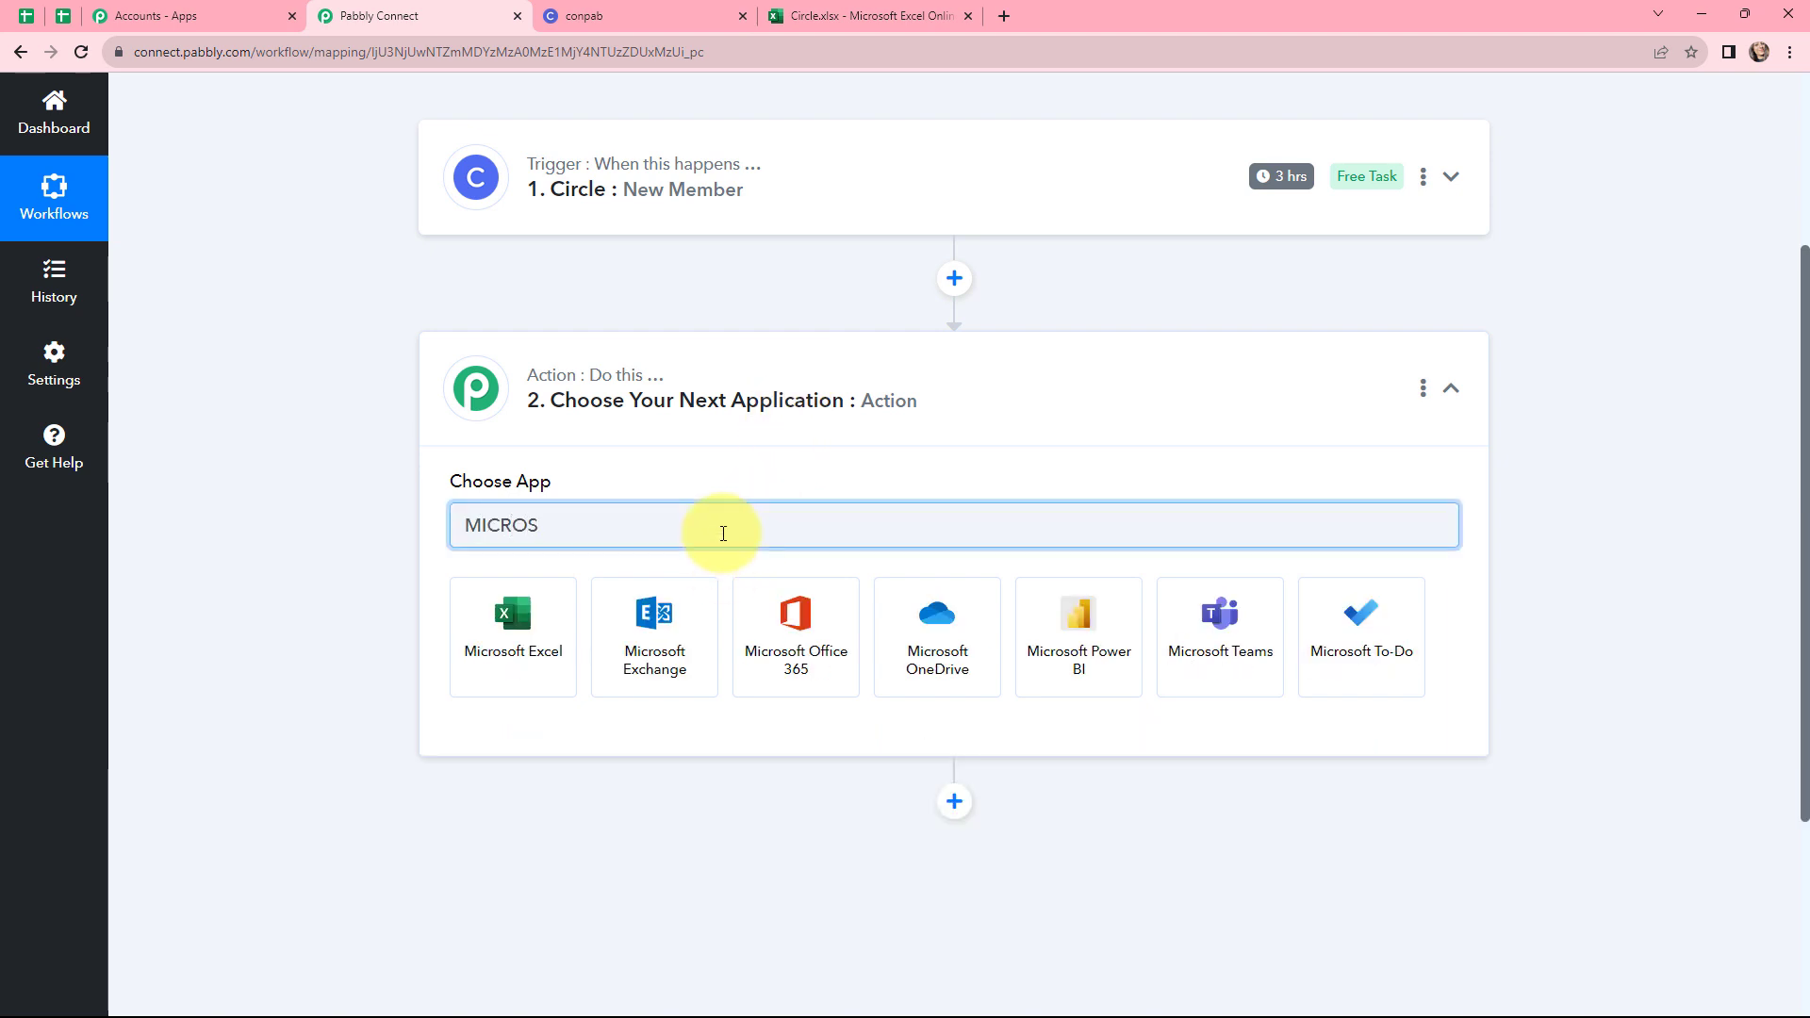
pyautogui.click(539, 626)
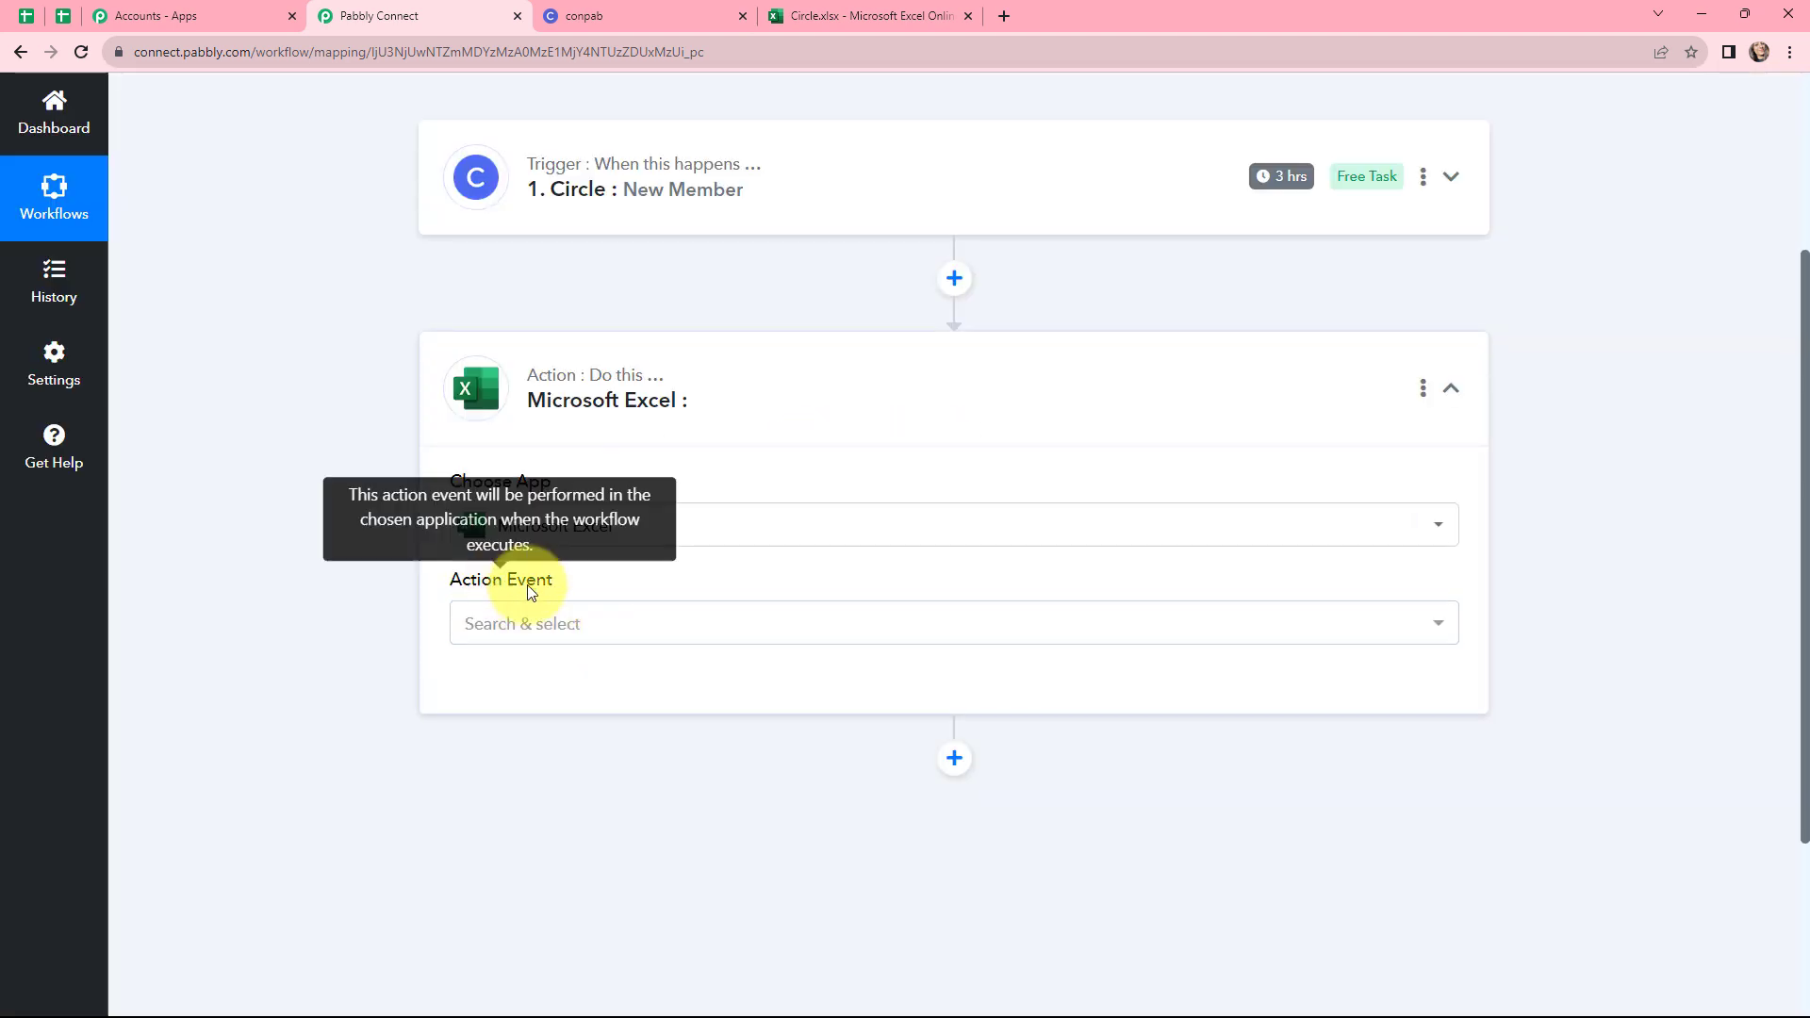
pyautogui.click(612, 618)
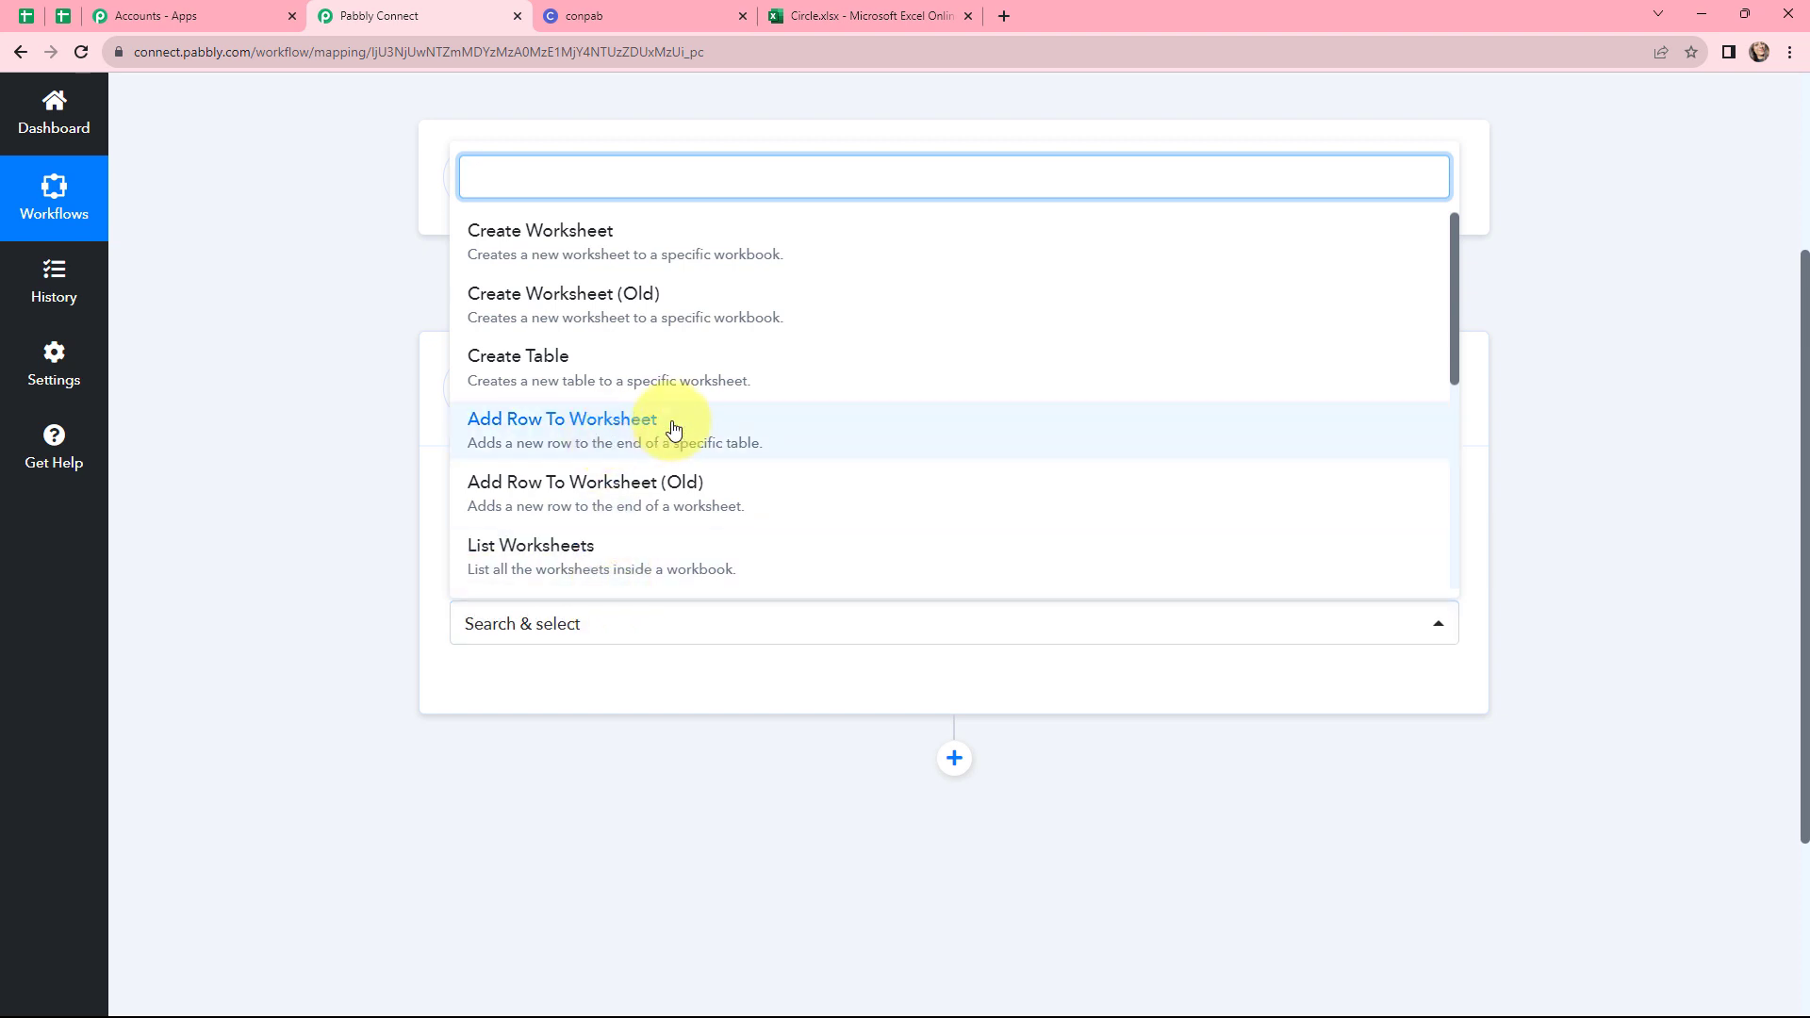
pyautogui.click(744, 434)
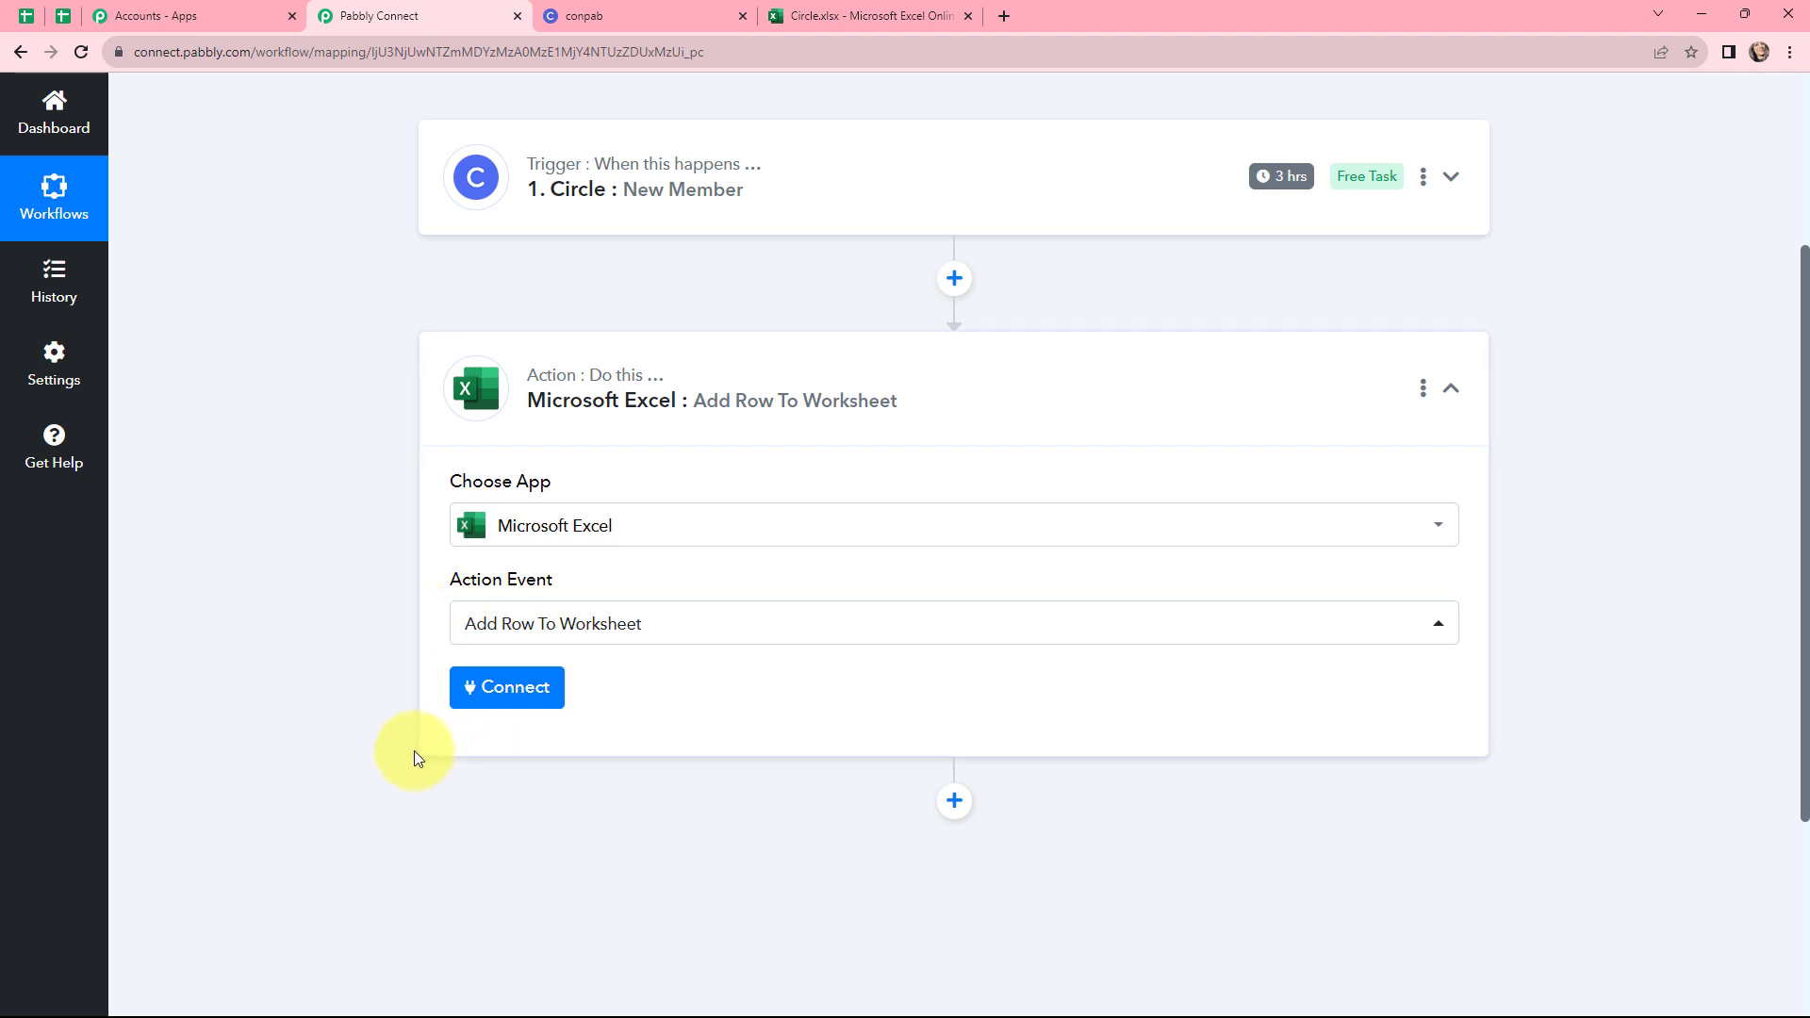
# Connect the Excel action using the existing Microsoft Excel #3 connection and save it
pyautogui.click(495, 695)
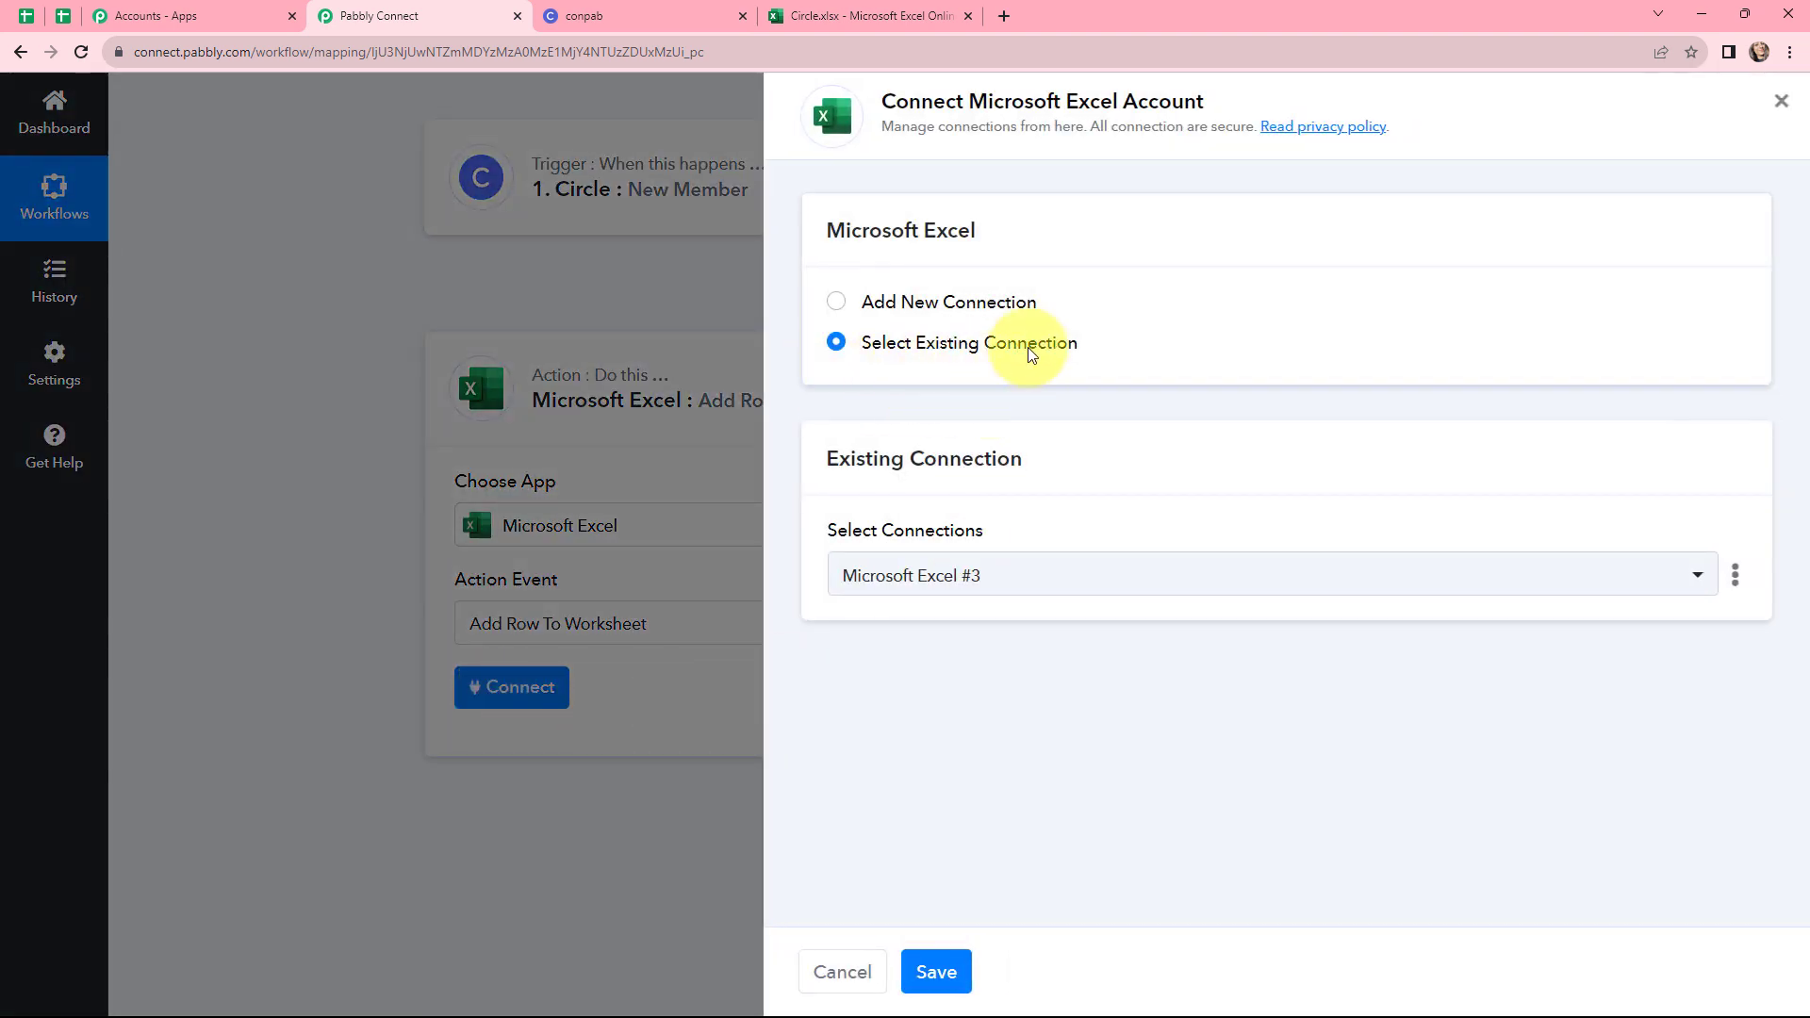
pyautogui.click(836, 303)
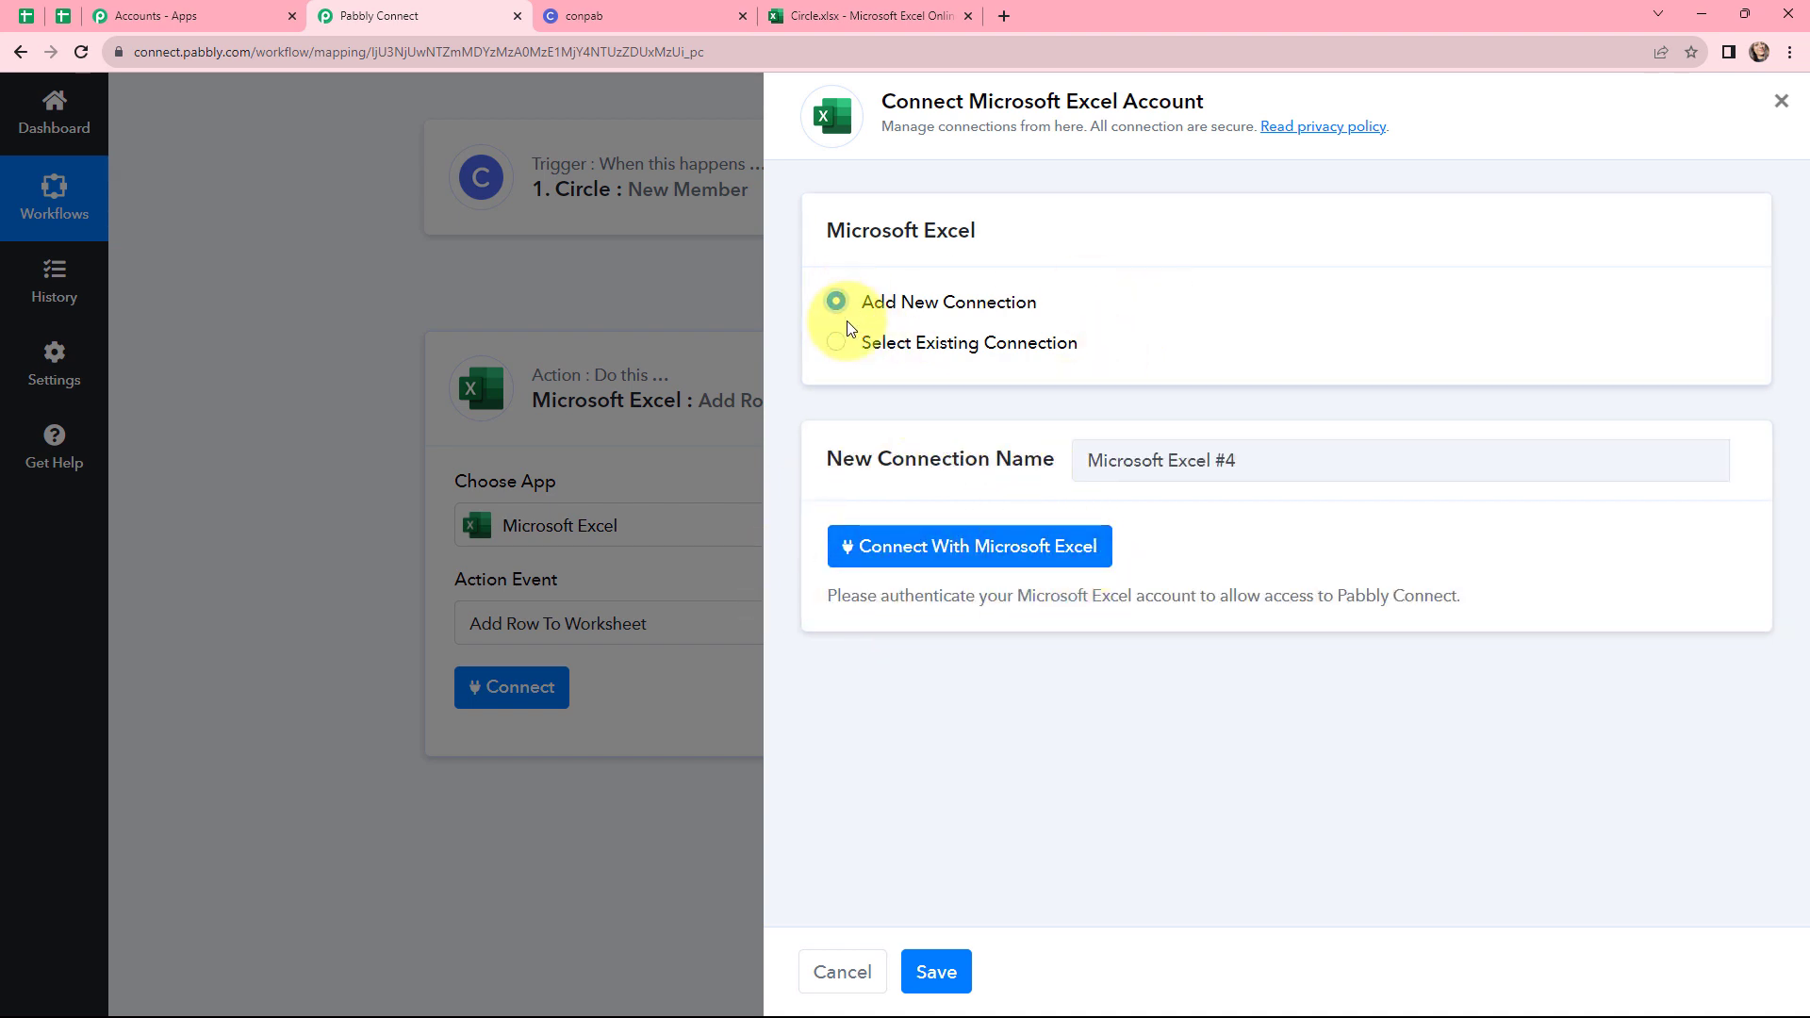
pyautogui.click(839, 343)
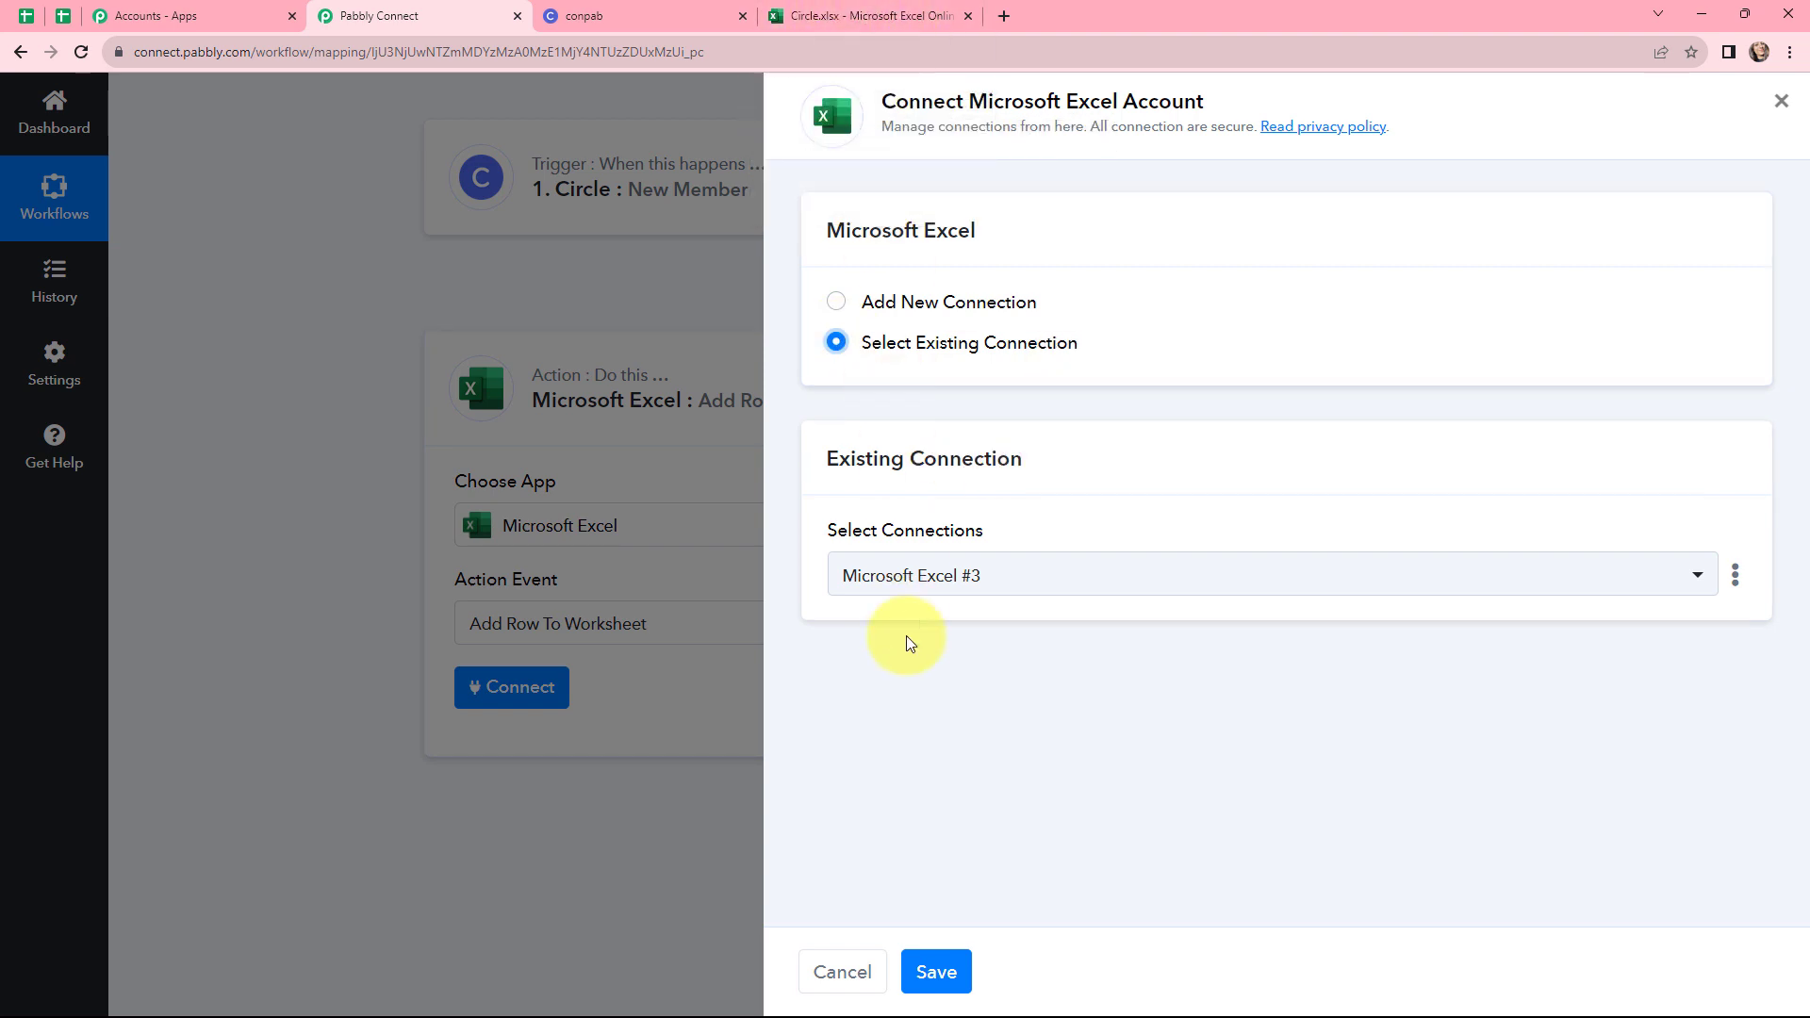
pyautogui.click(937, 972)
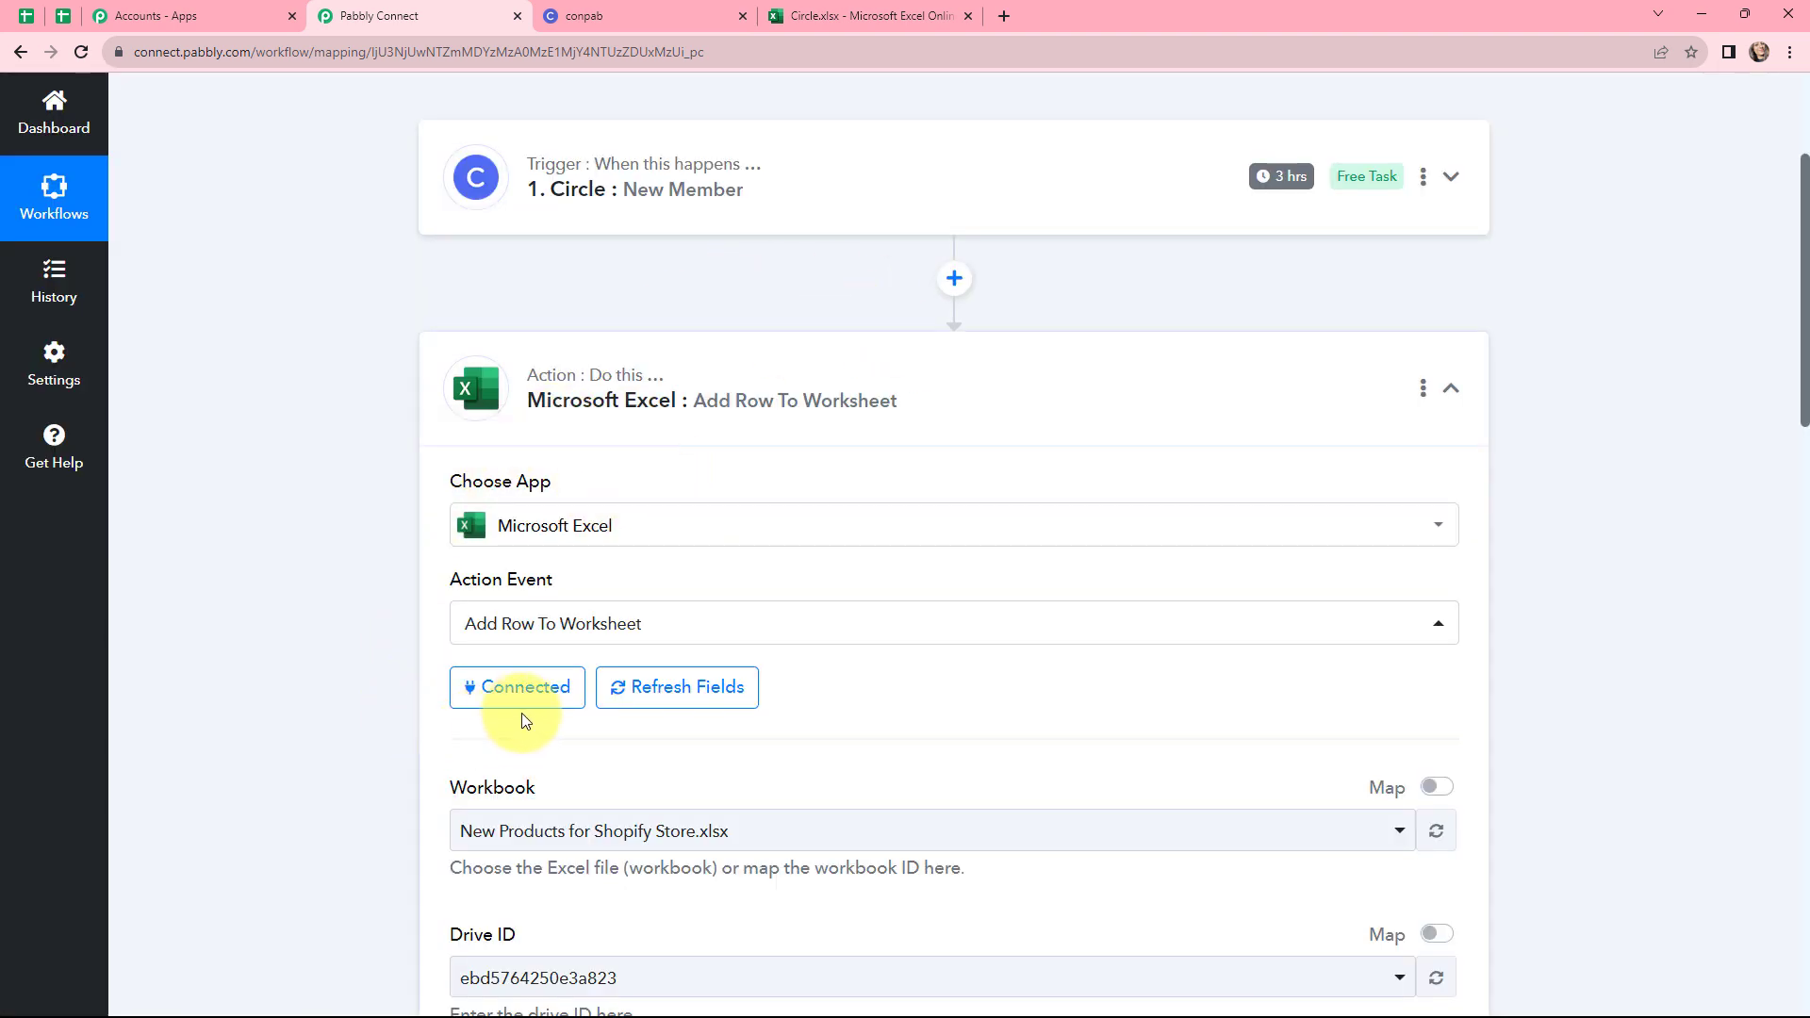
# Select Circle.xlsx as the workbook for the Excel action
pyautogui.scroll(-4, 954, 679)
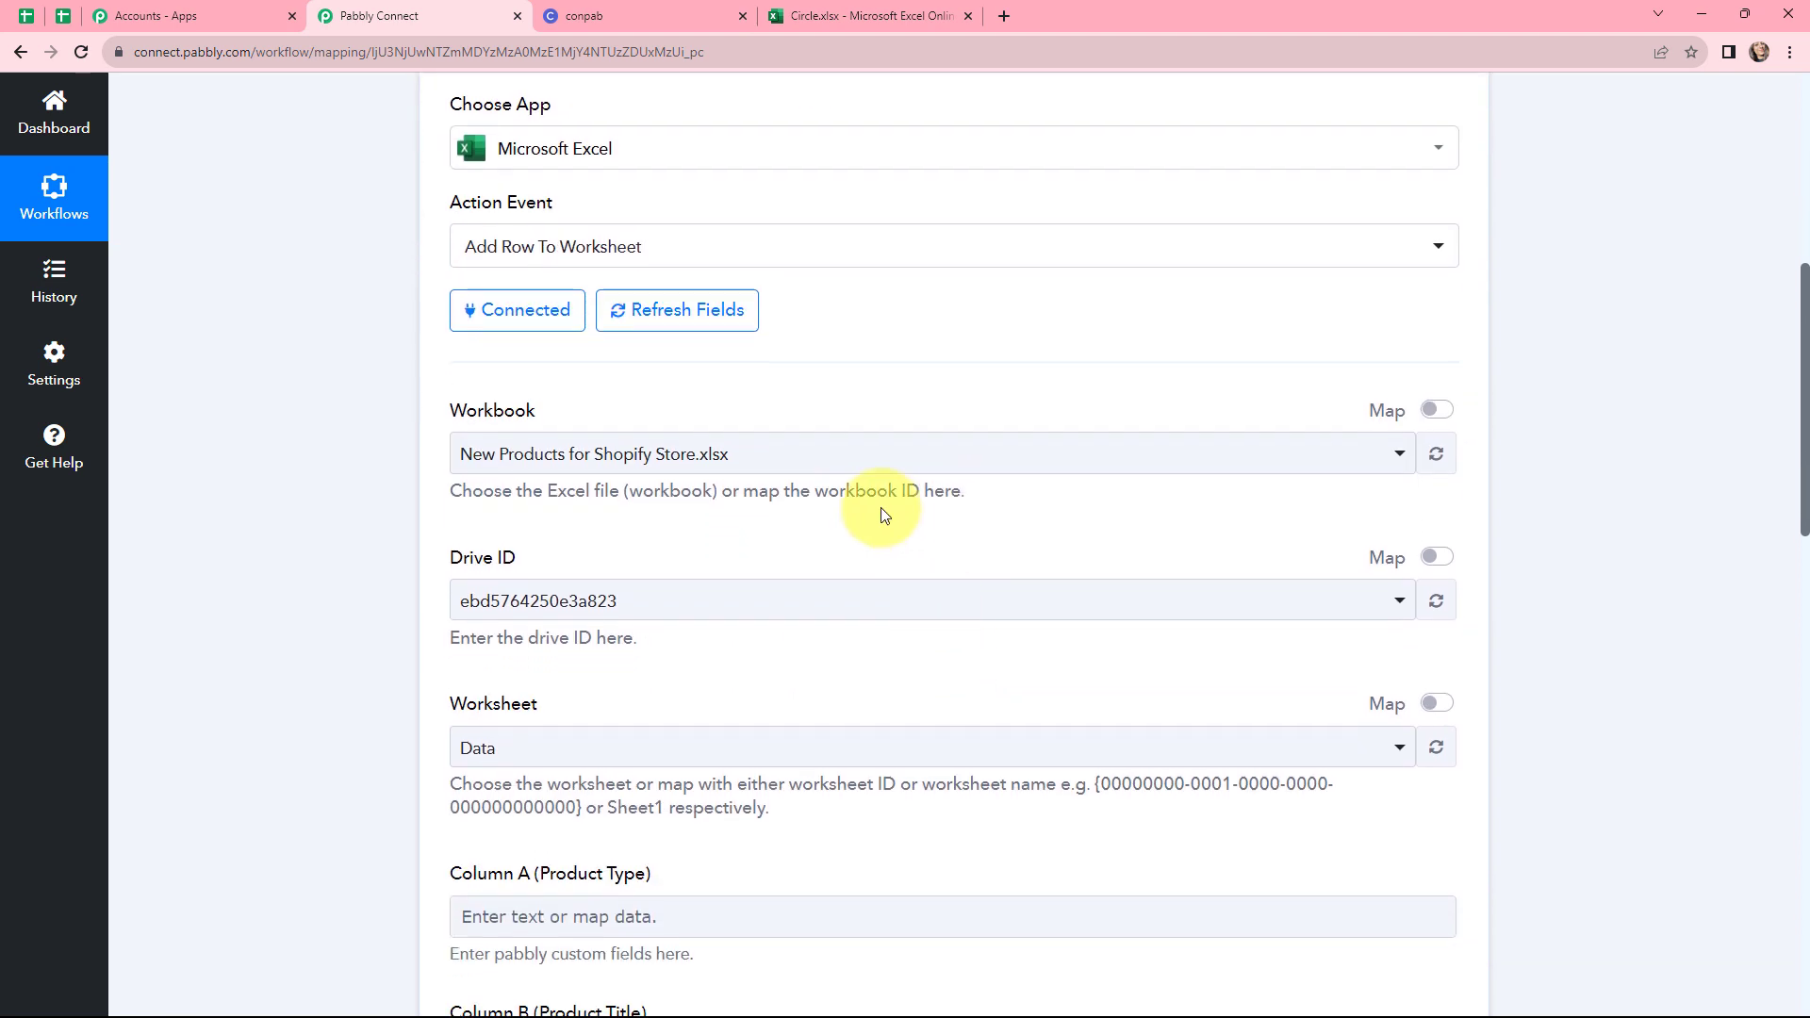
pyautogui.click(843, 460)
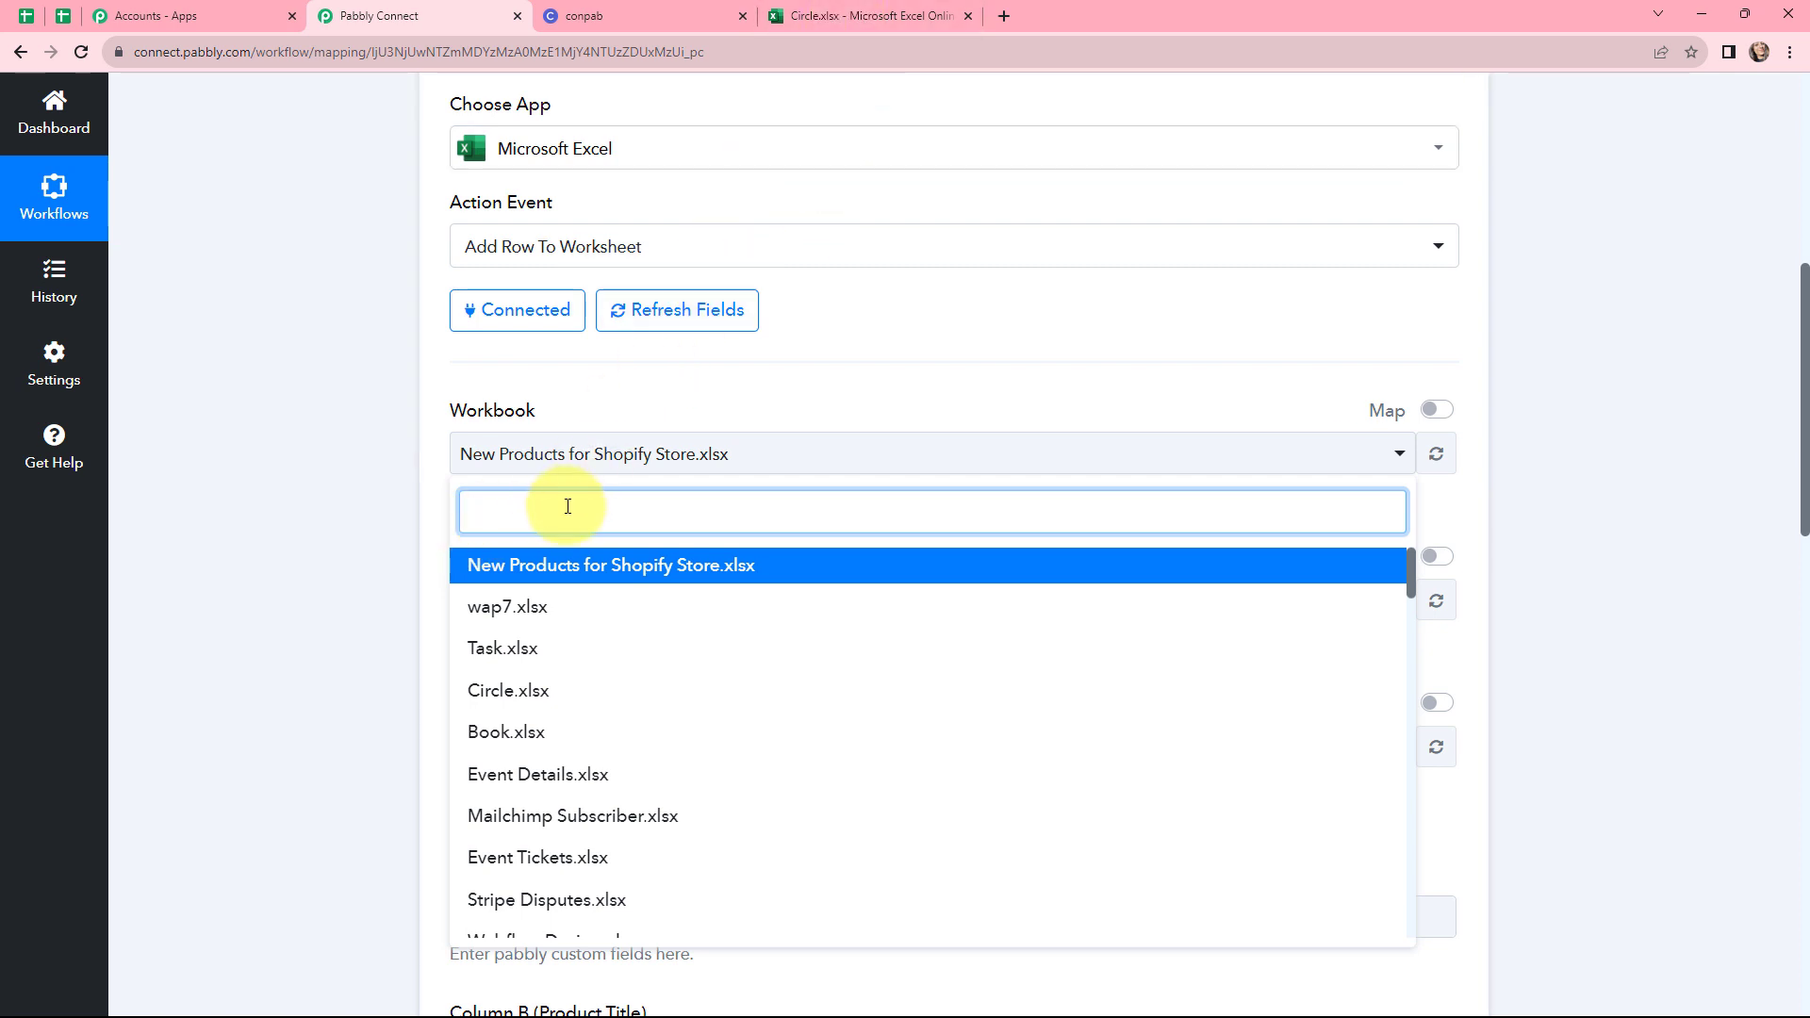
pyautogui.write('CIR')
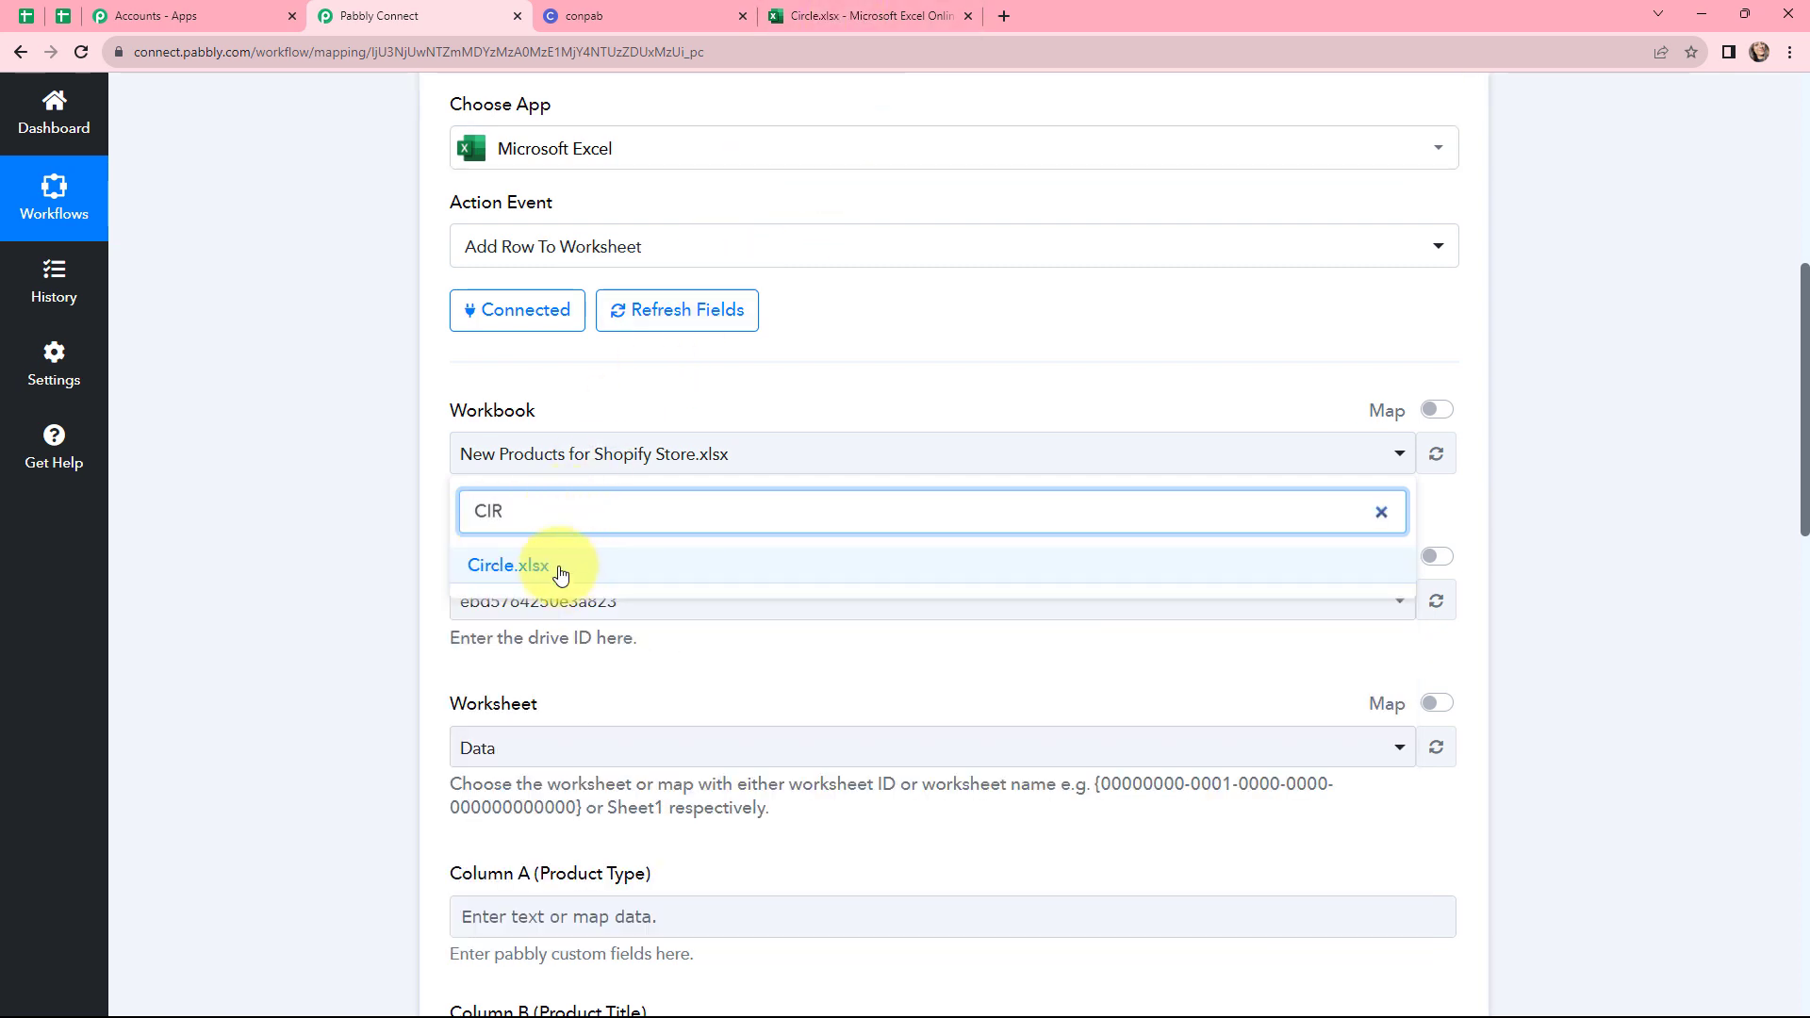
pyautogui.click(560, 566)
# Compare the selected worksheet with the sheet name in the Circle workbook open in Excel Online
pyautogui.scroll(-2, 426, 501)
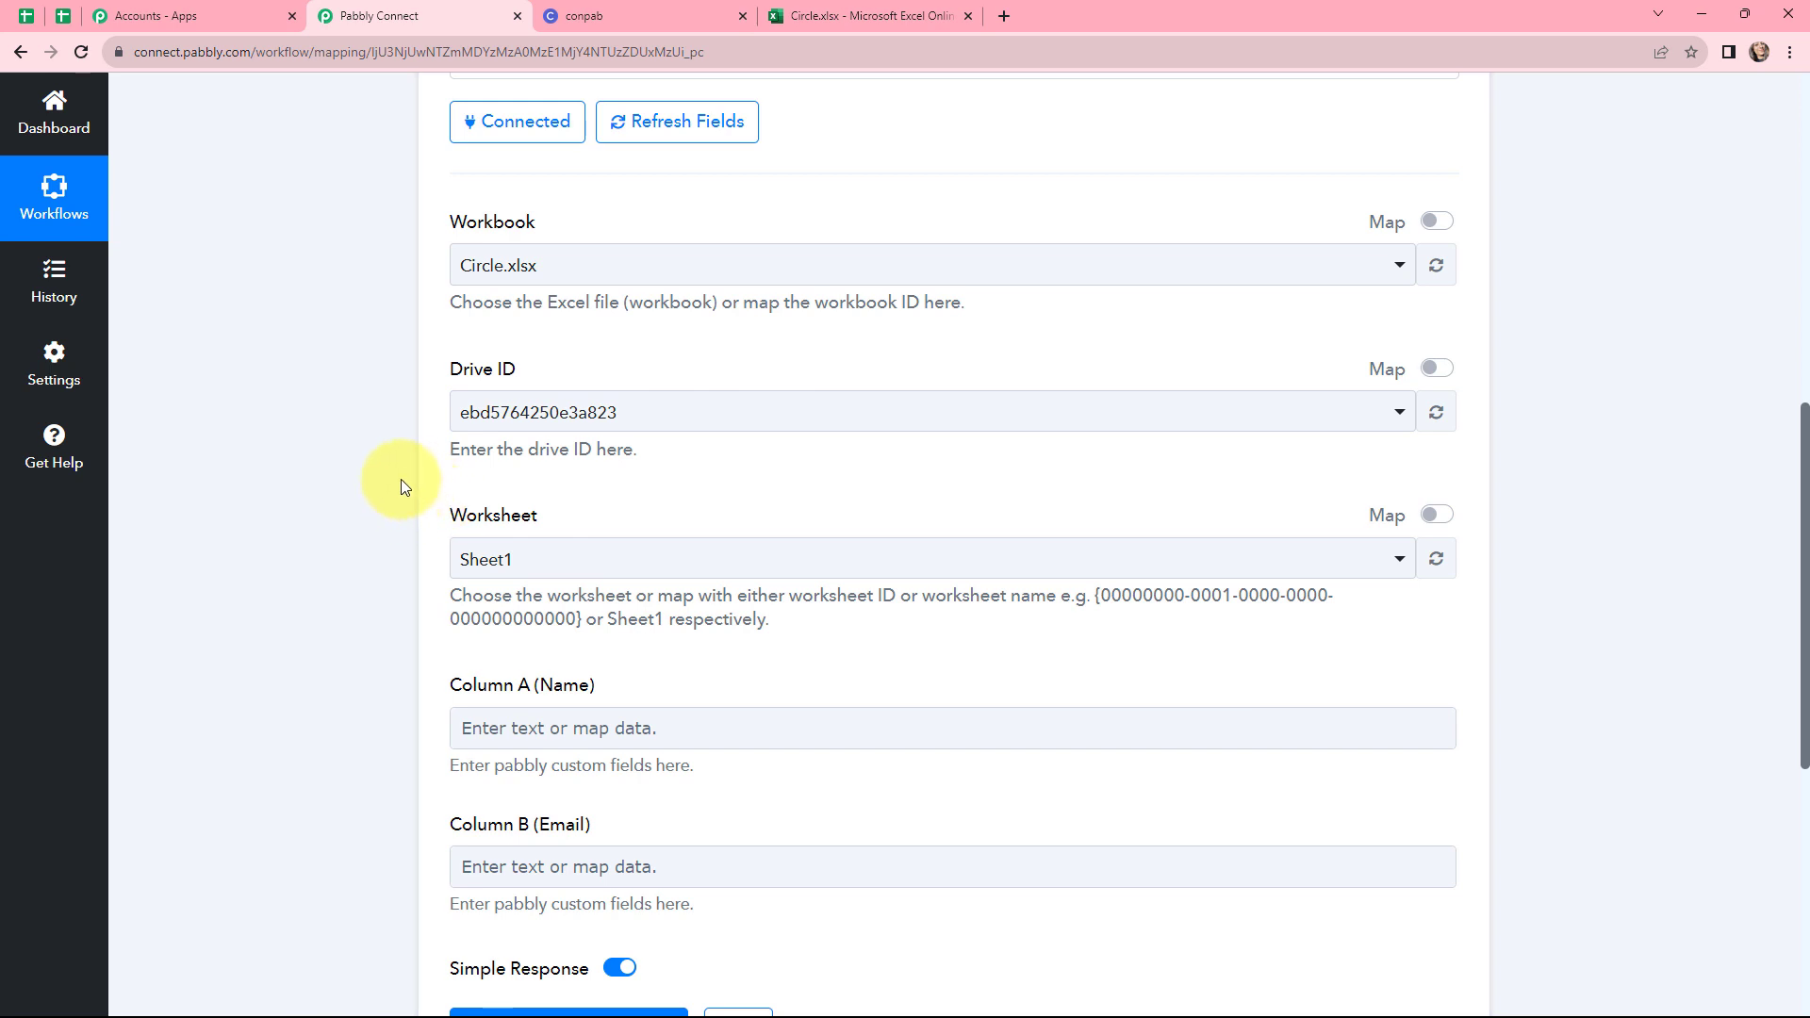
pyautogui.scroll(-1, 578, 479)
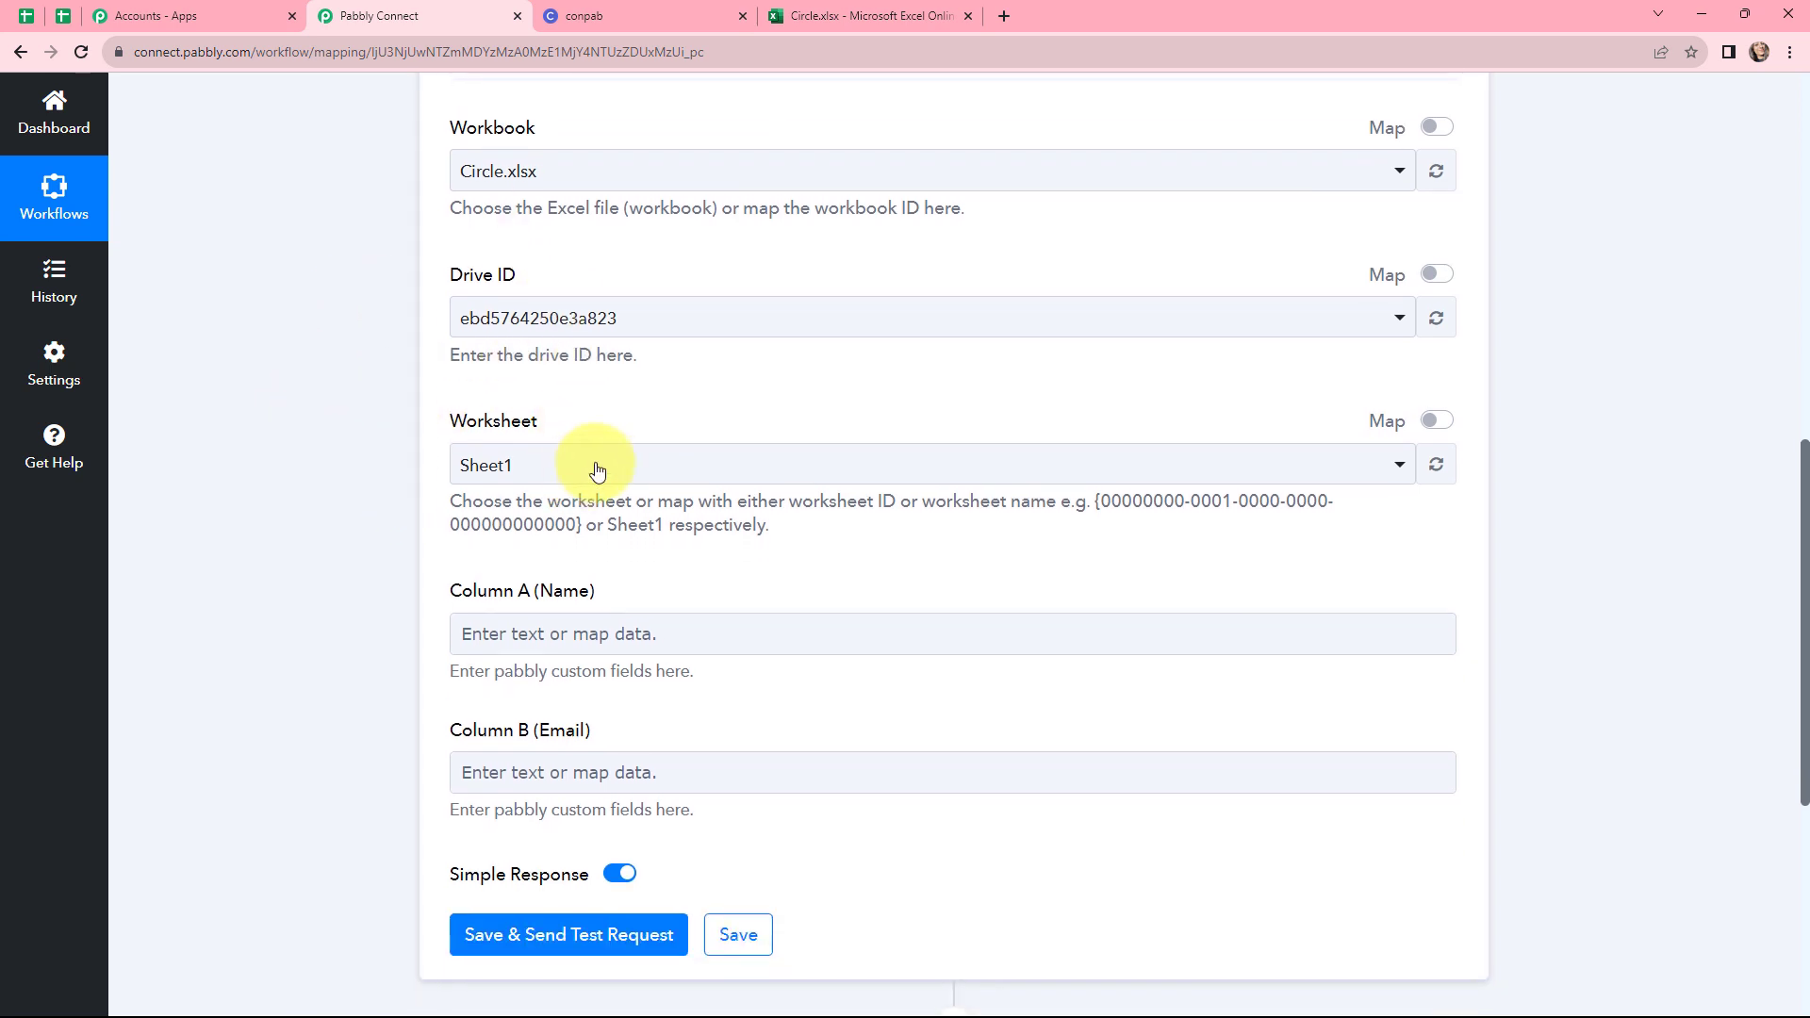
pyautogui.click(564, 561)
pyautogui.click(563, 468)
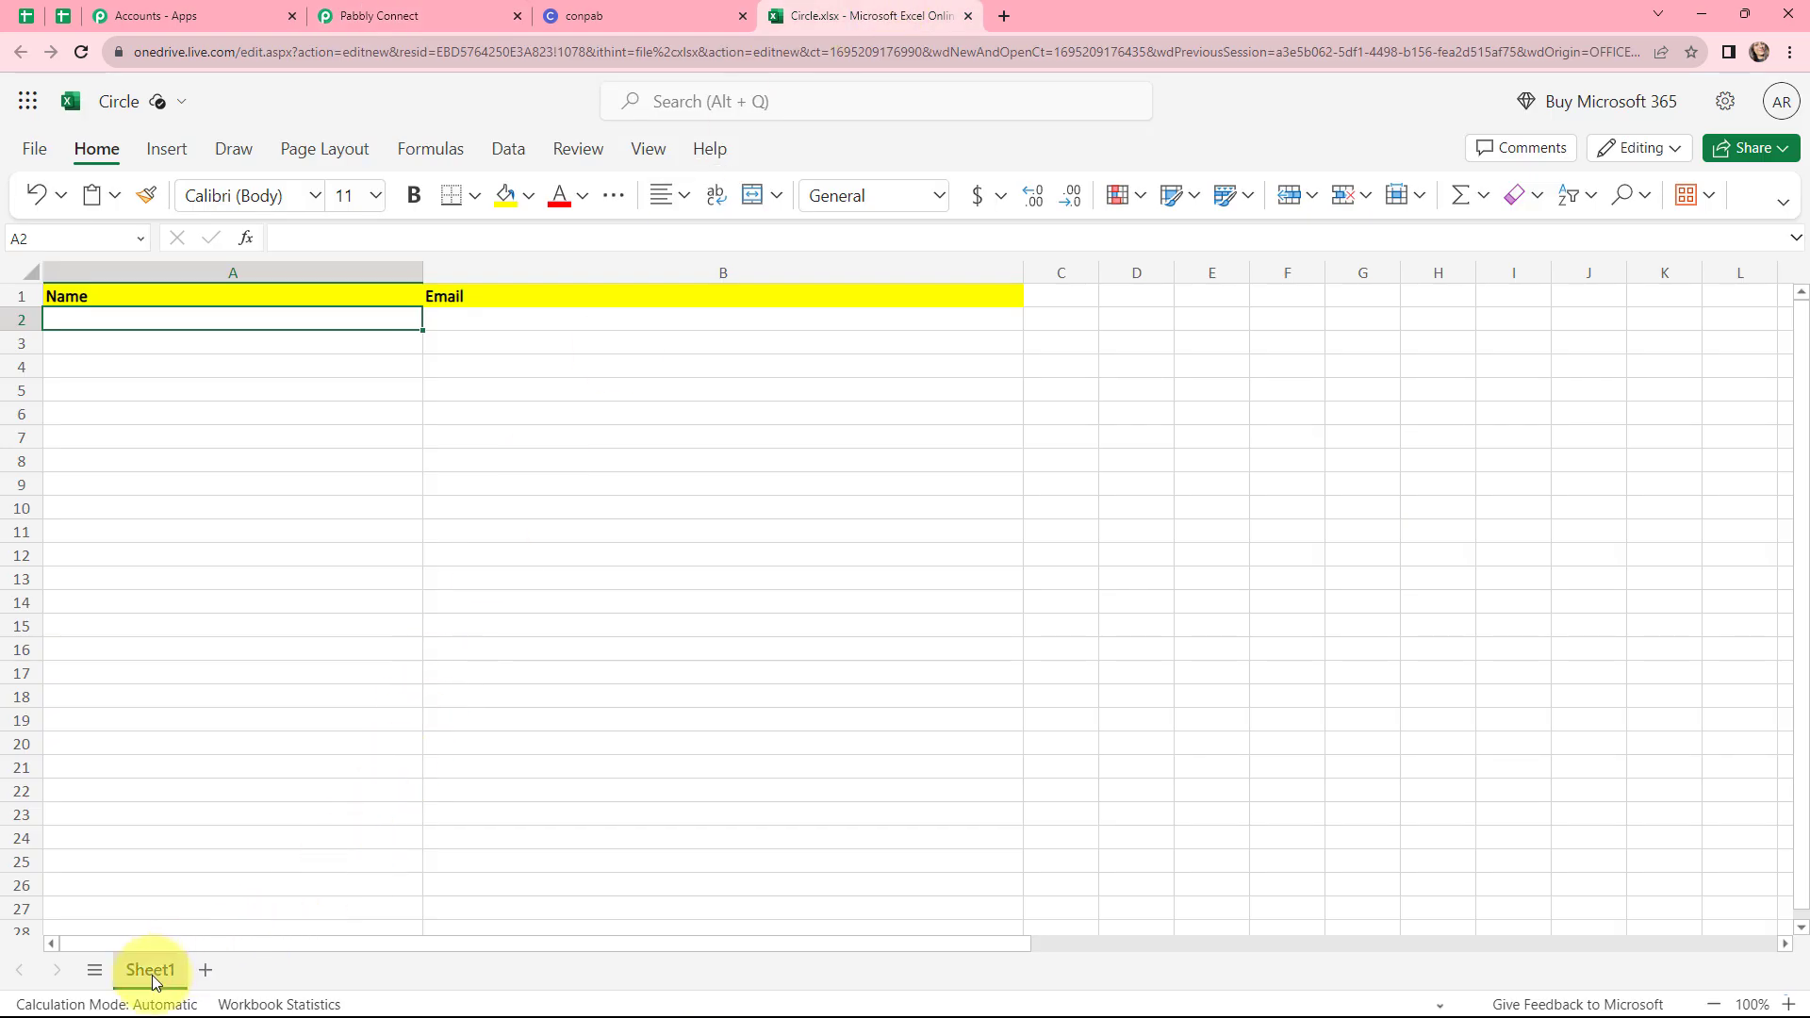
pyautogui.click(377, 16)
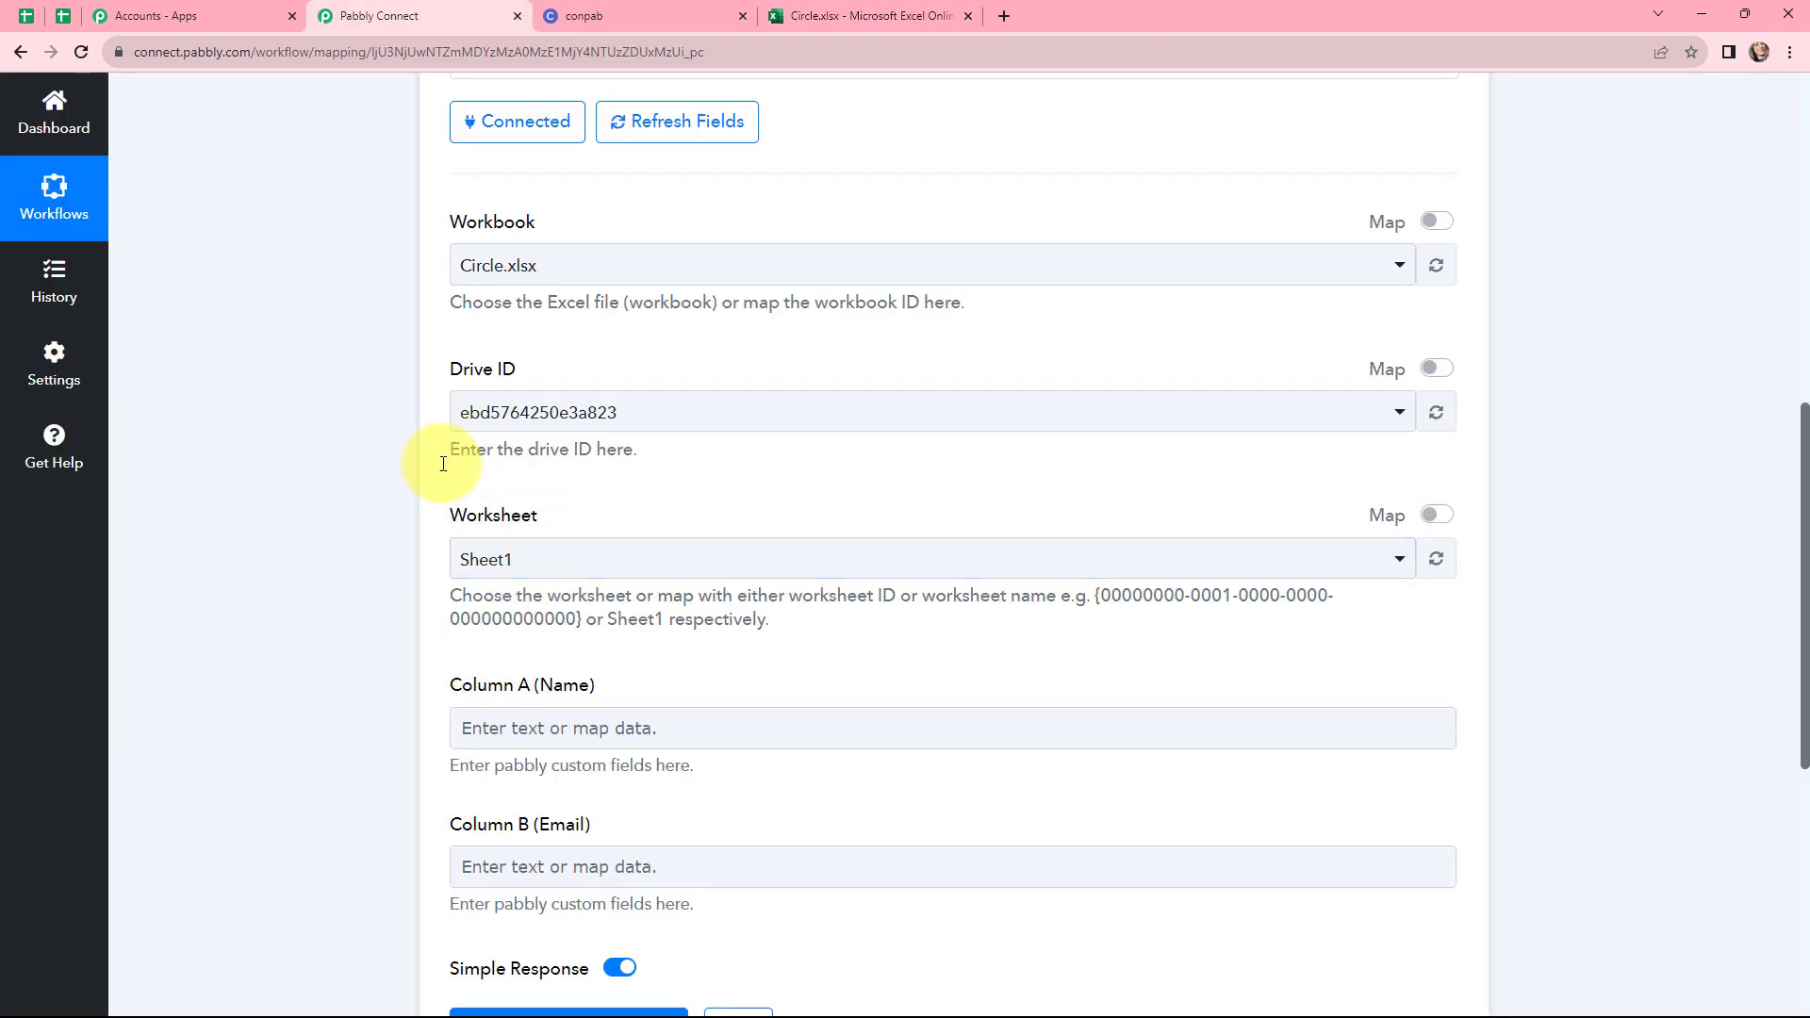
# Map the Circle trigger's Name field into Column A (Name)
pyautogui.scroll(-2, 660, 589)
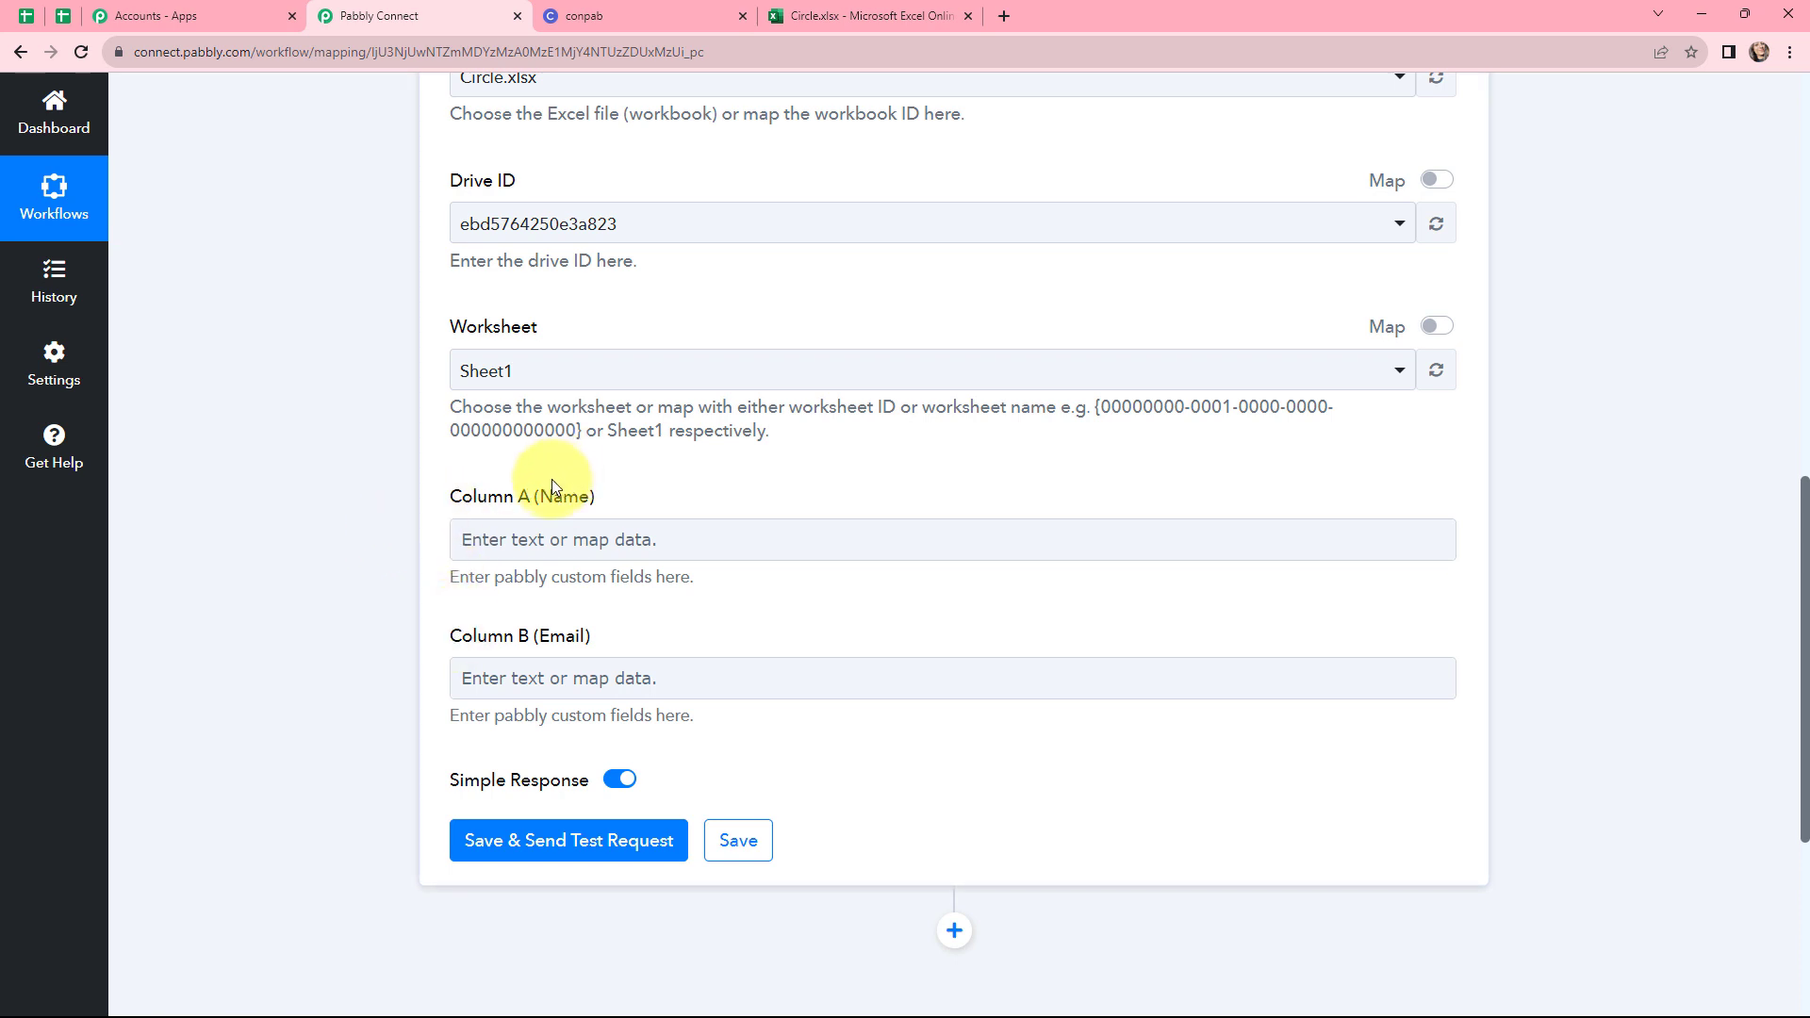
pyautogui.click(660, 529)
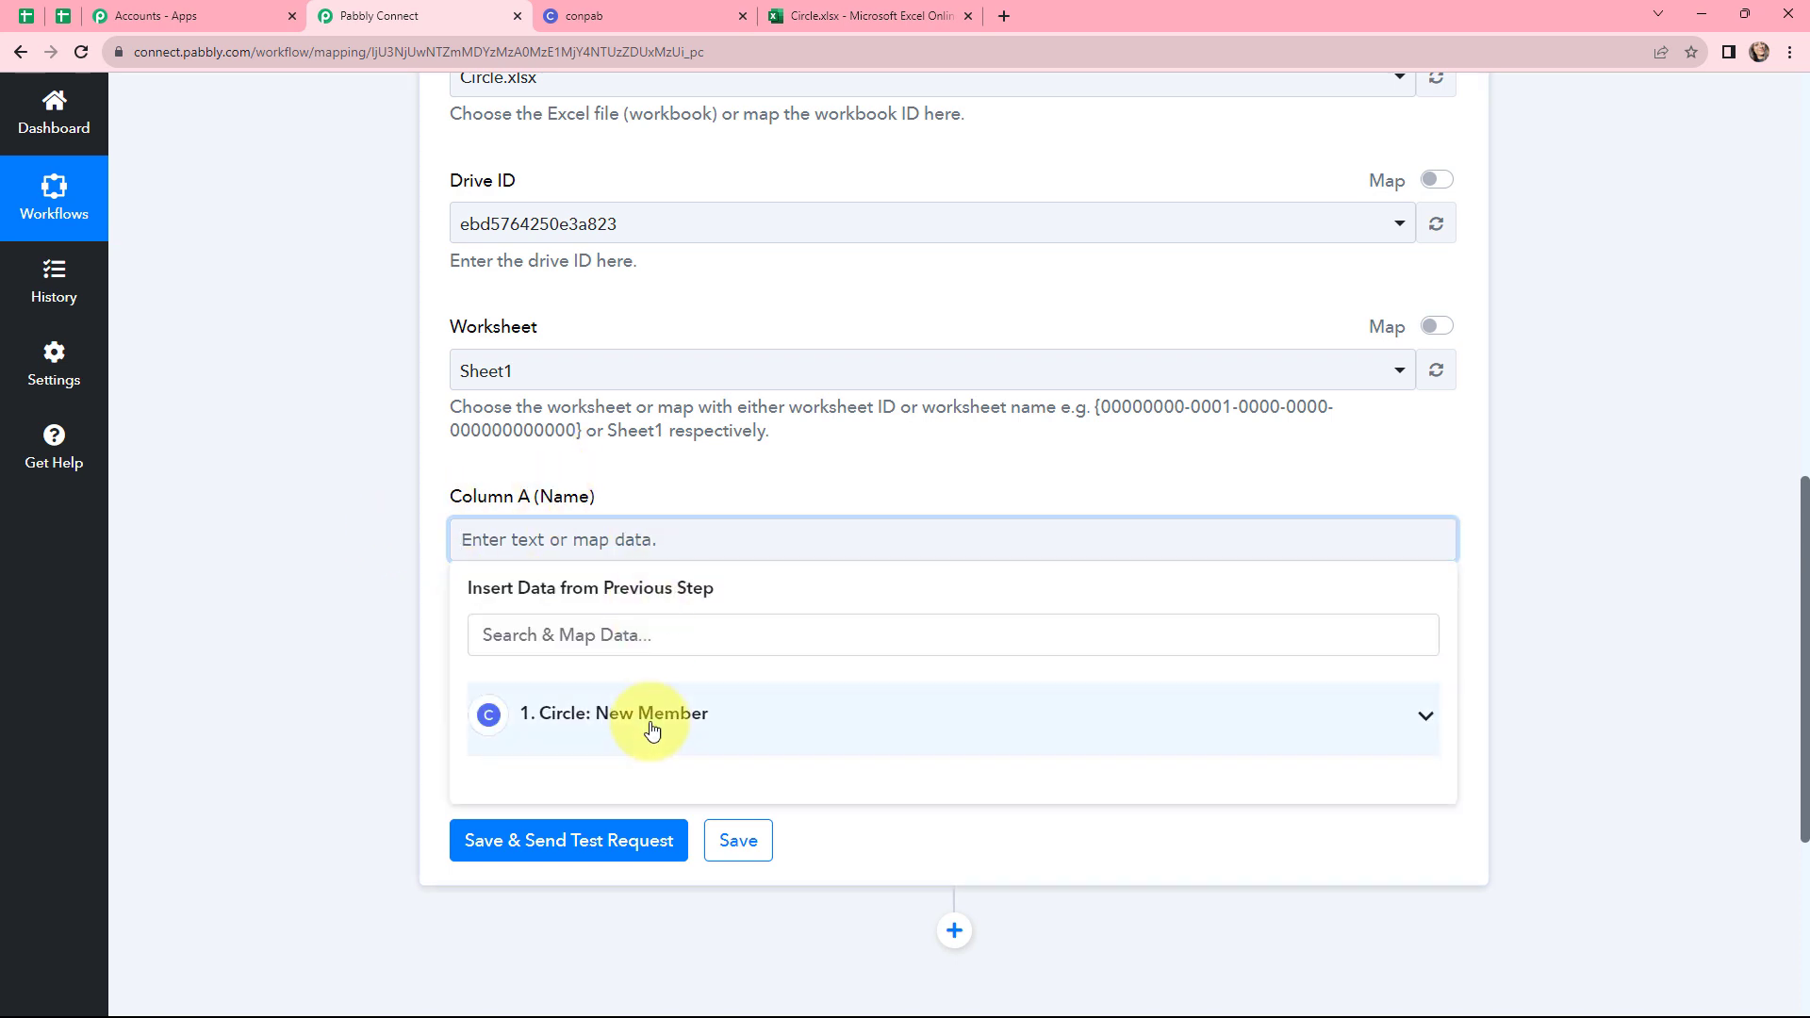
pyautogui.click(651, 729)
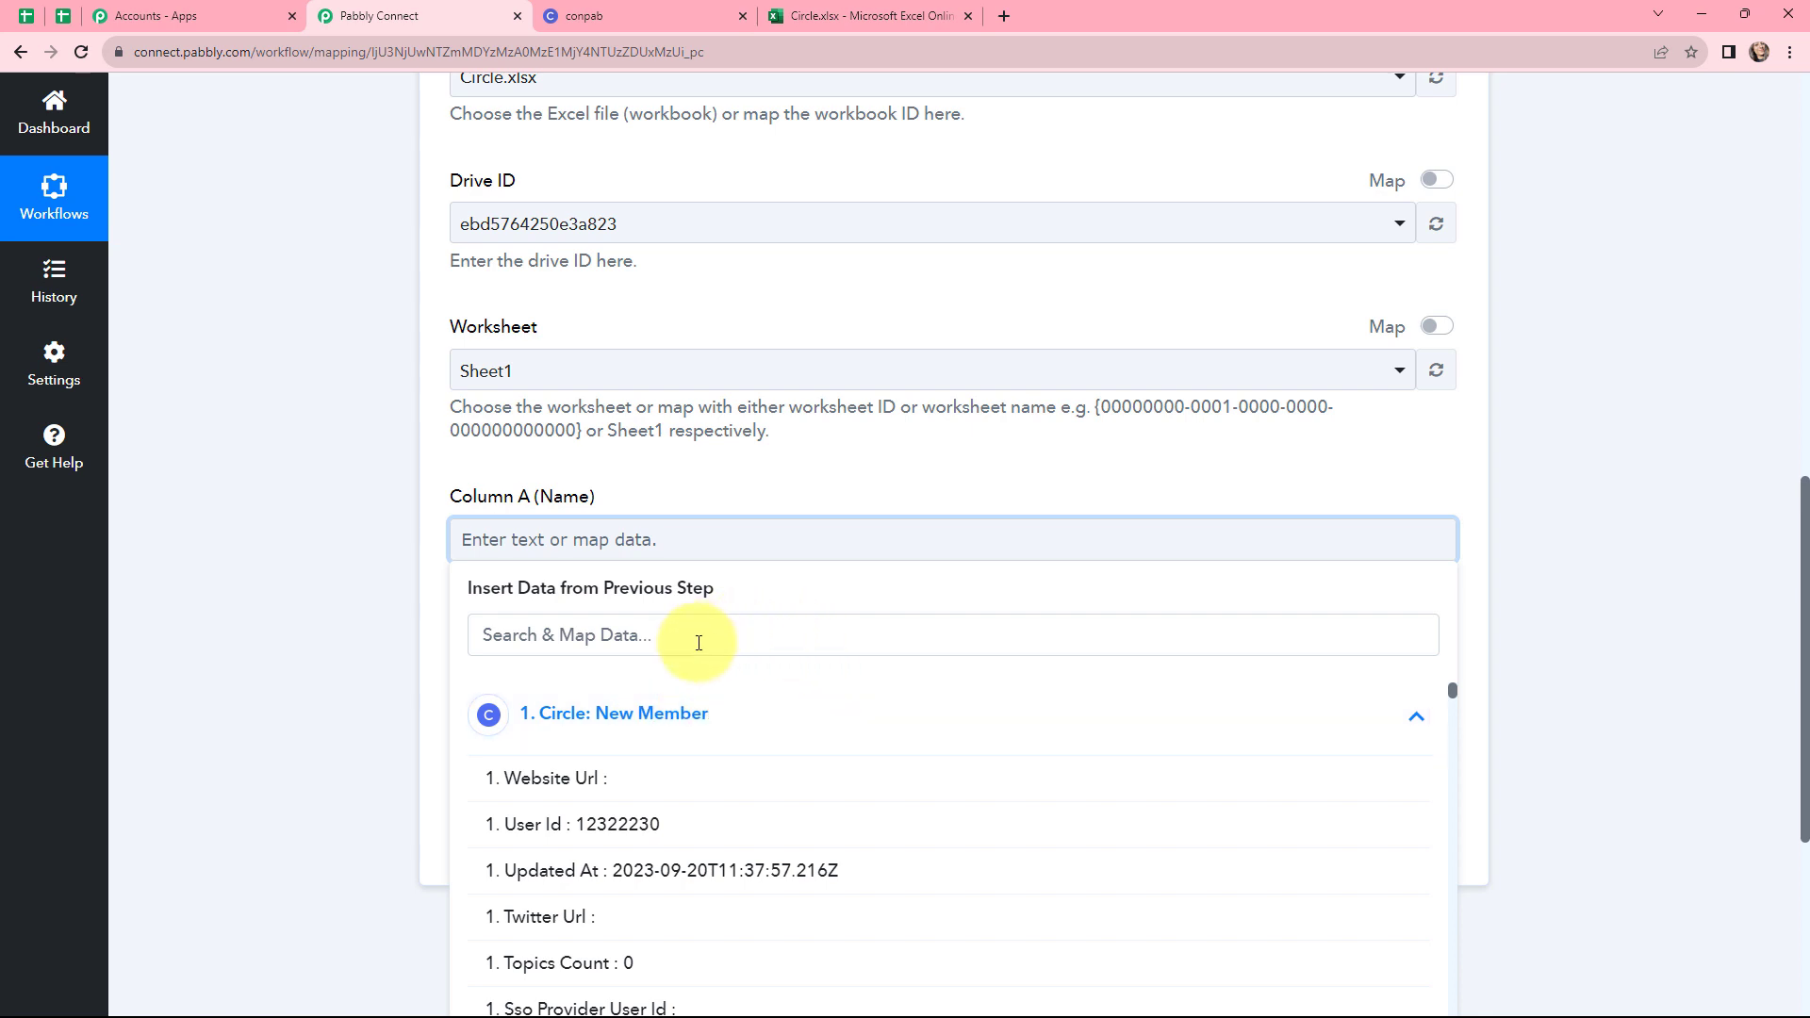
pyautogui.click(698, 643)
pyautogui.write('N')
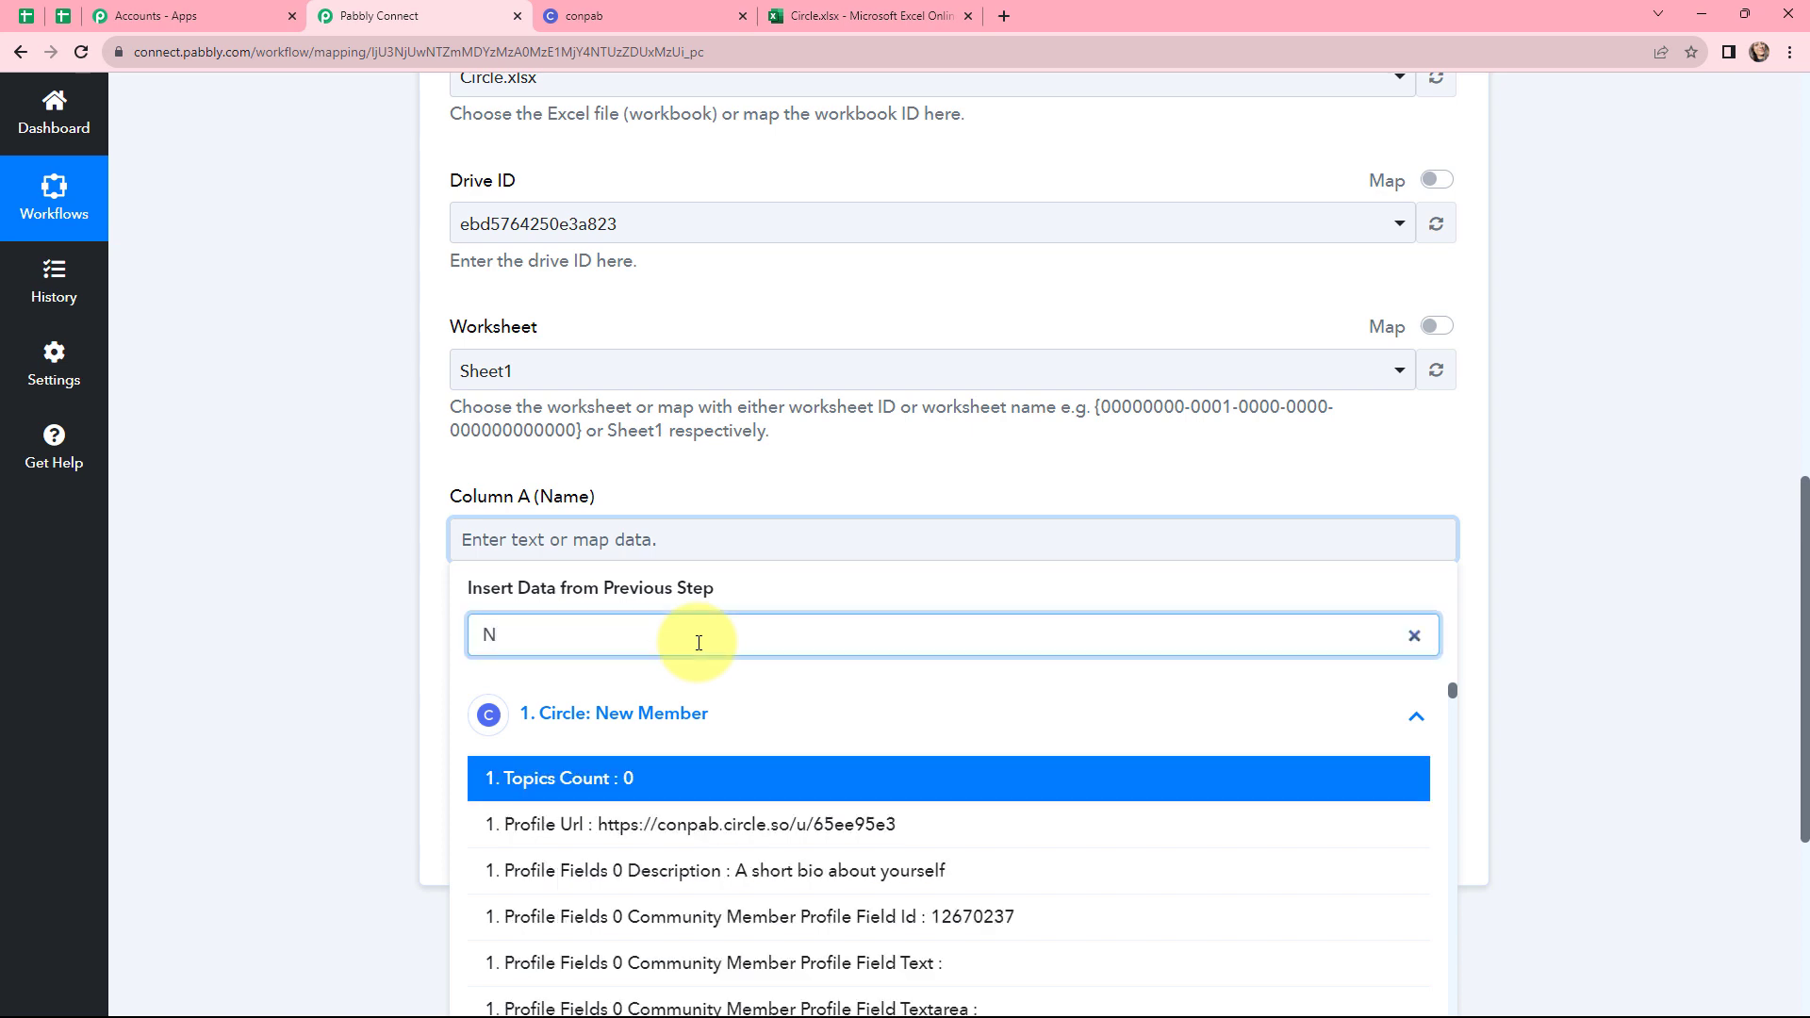
pyautogui.write('AME')
pyautogui.scroll(-10, 691, 788)
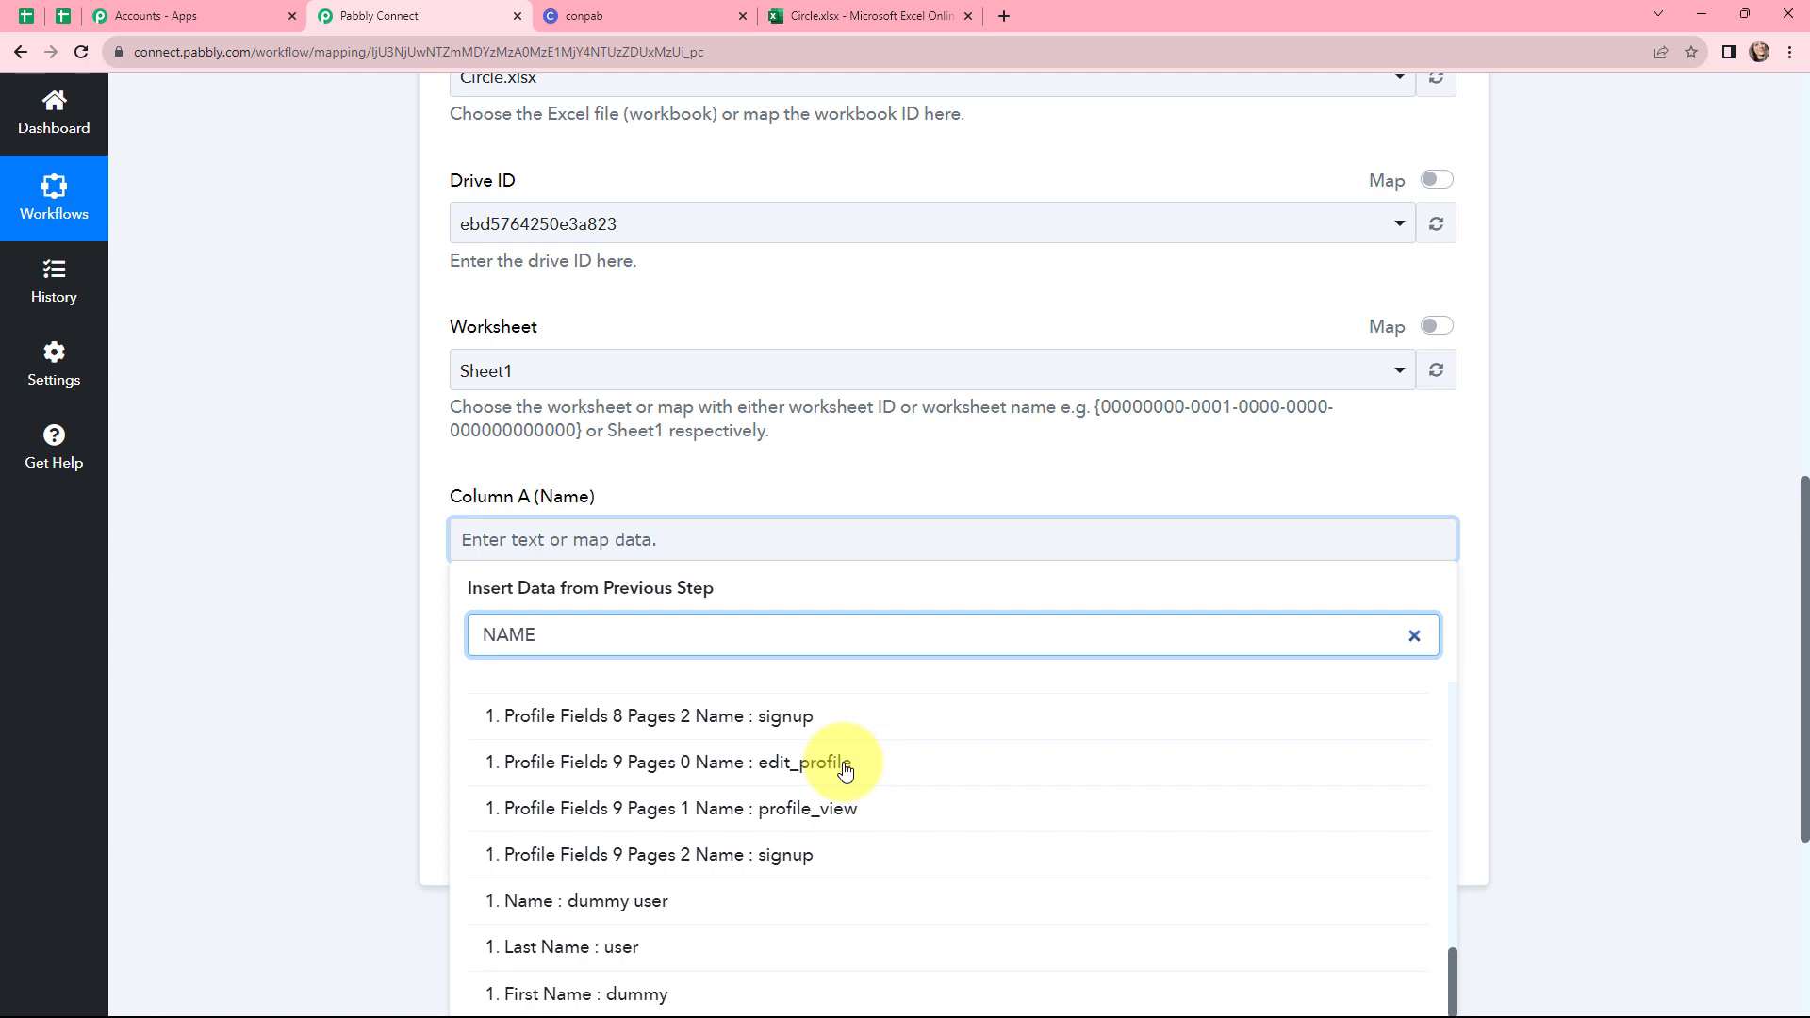
pyautogui.click(658, 903)
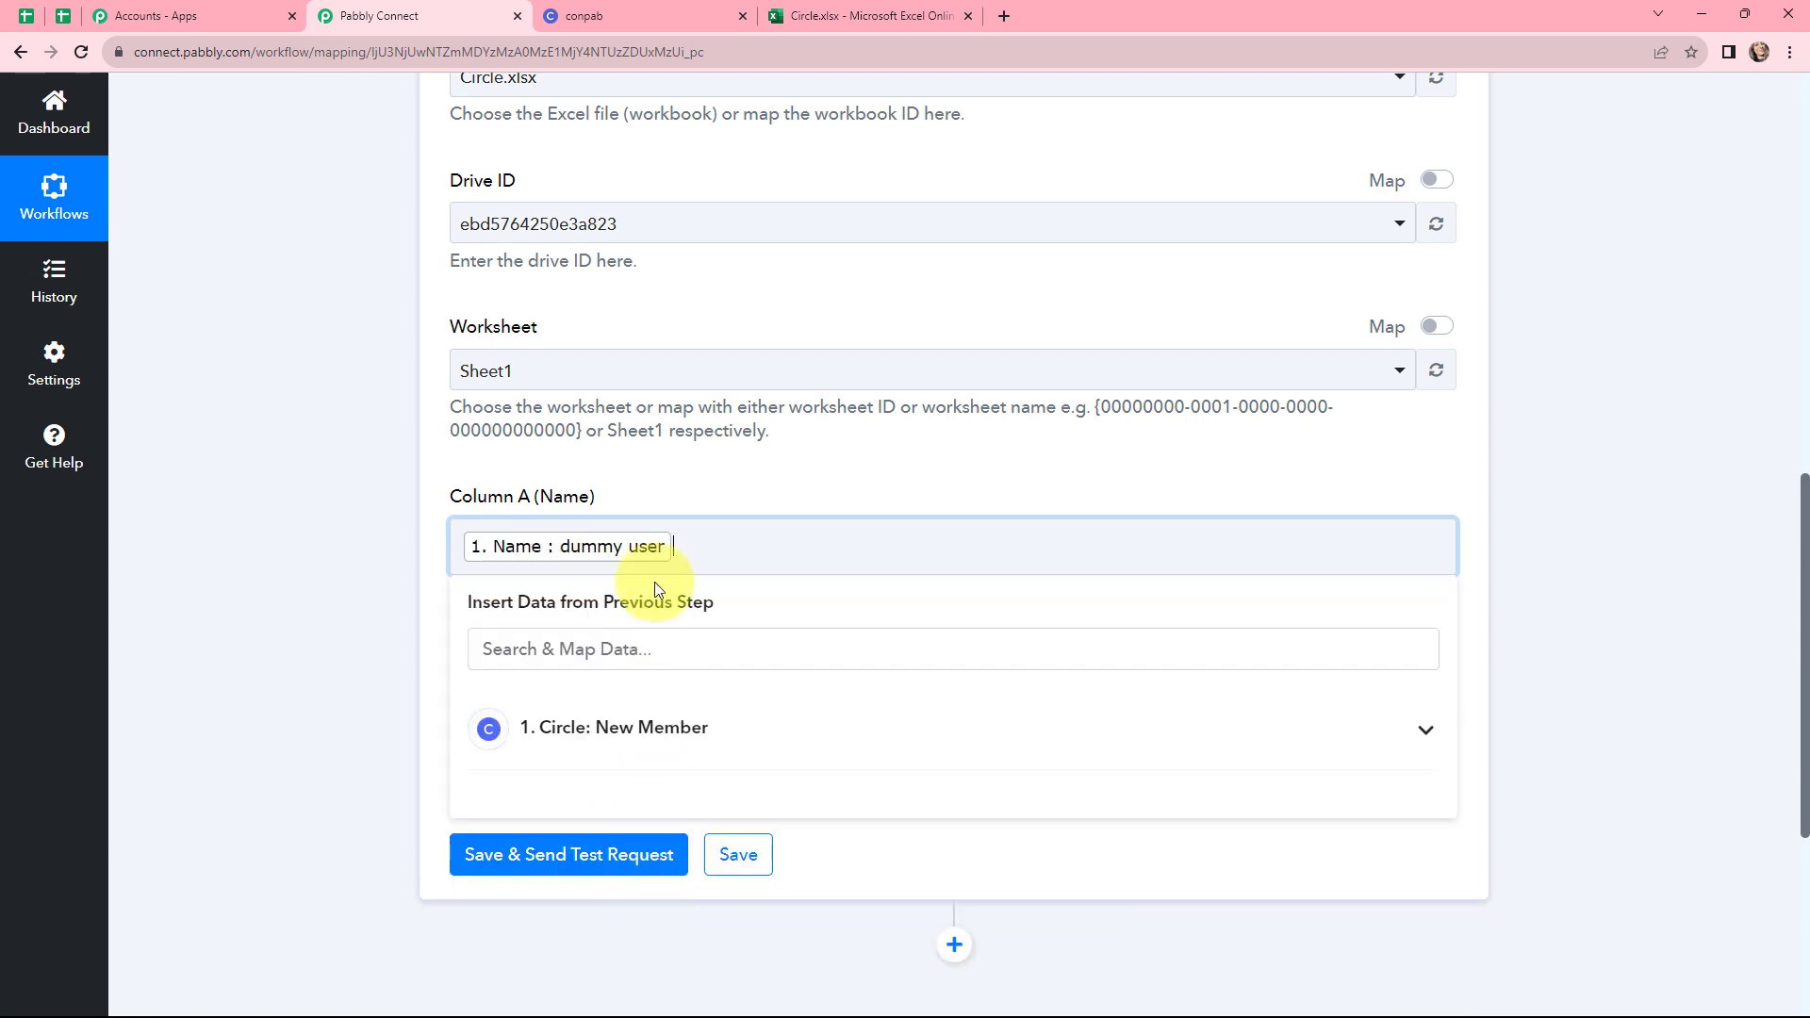
# Map the Circle trigger's Email field into Column B (Email)
pyautogui.click(647, 452)
pyautogui.scroll(-2, 669, 492)
pyautogui.click(673, 501)
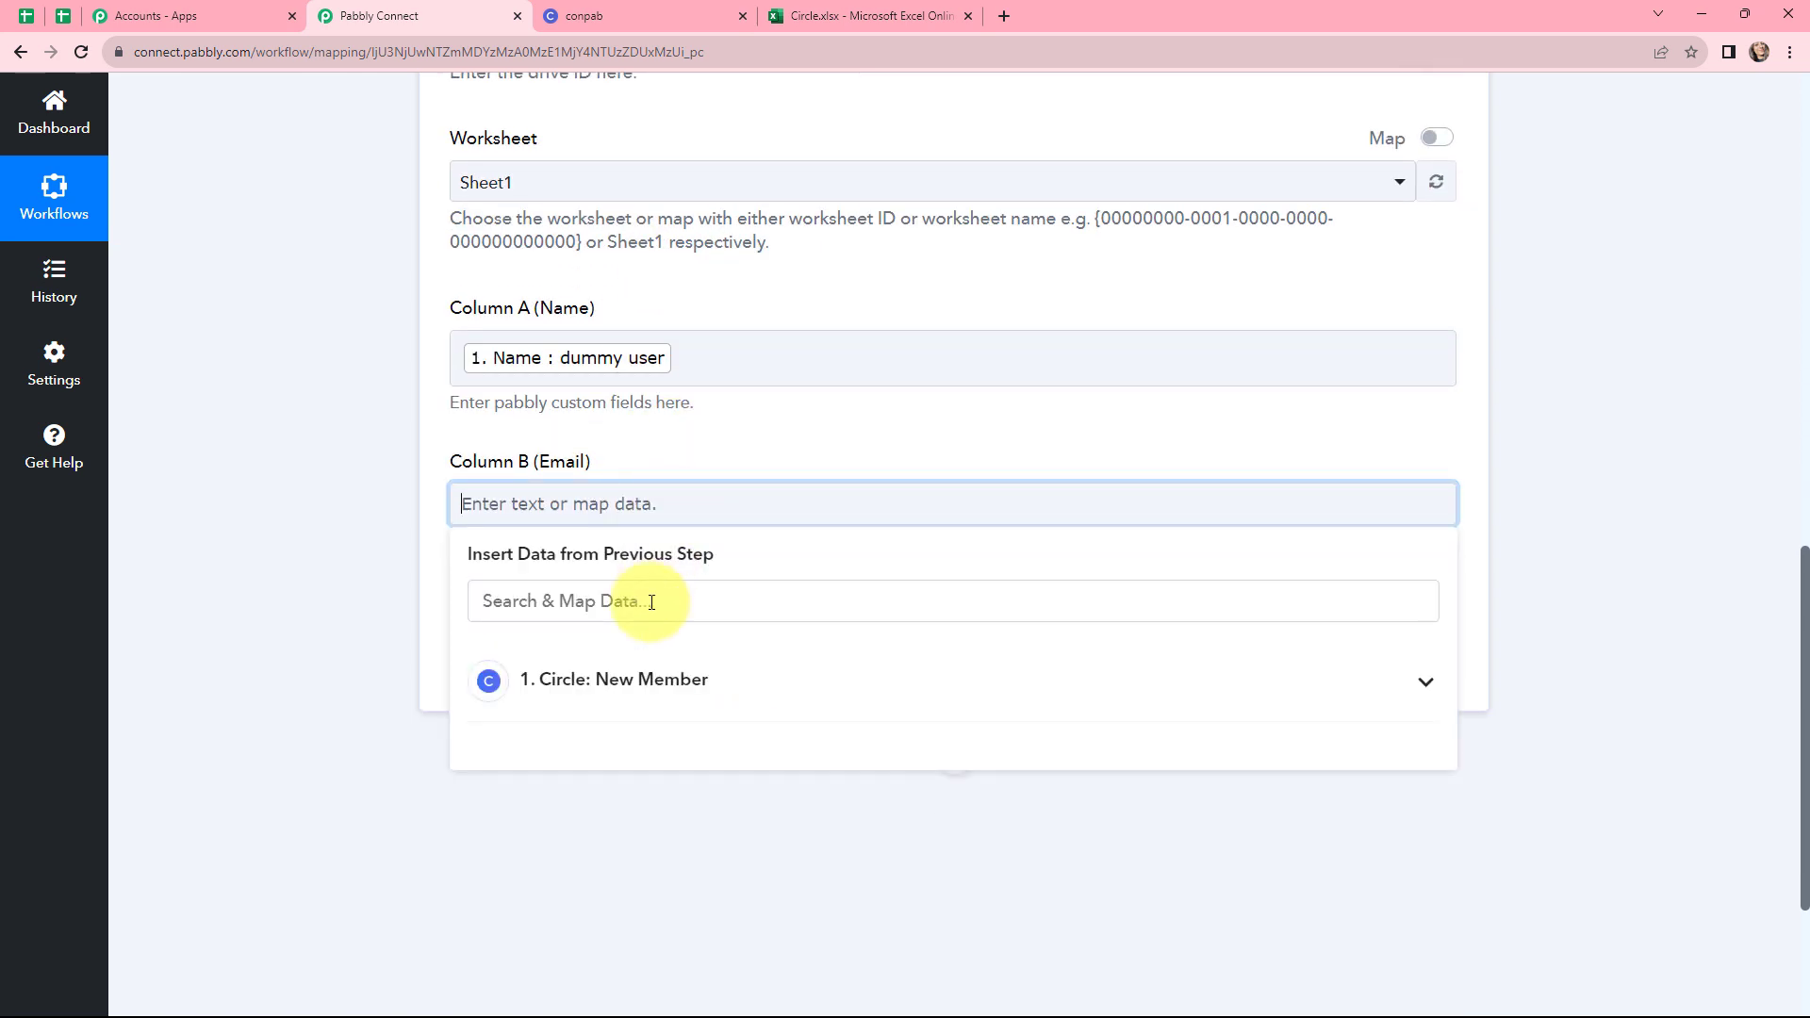
pyautogui.click(651, 601)
pyautogui.write('EMAI')
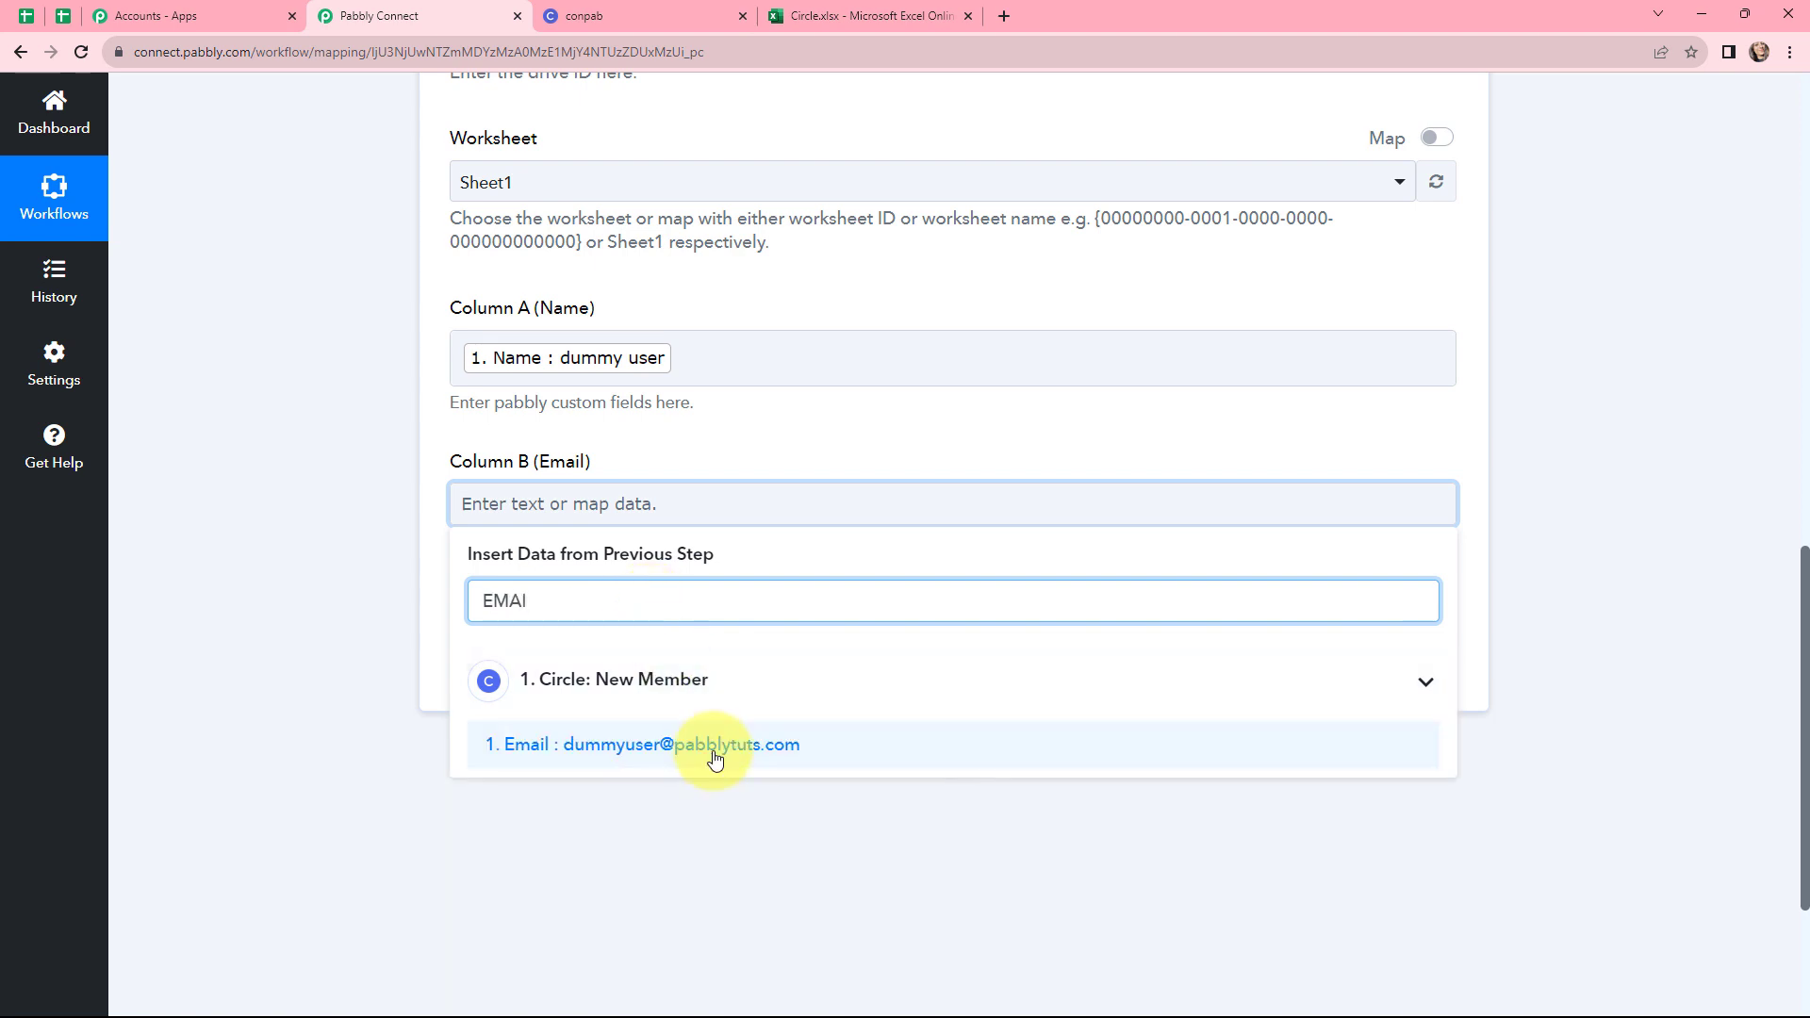
pyautogui.click(707, 758)
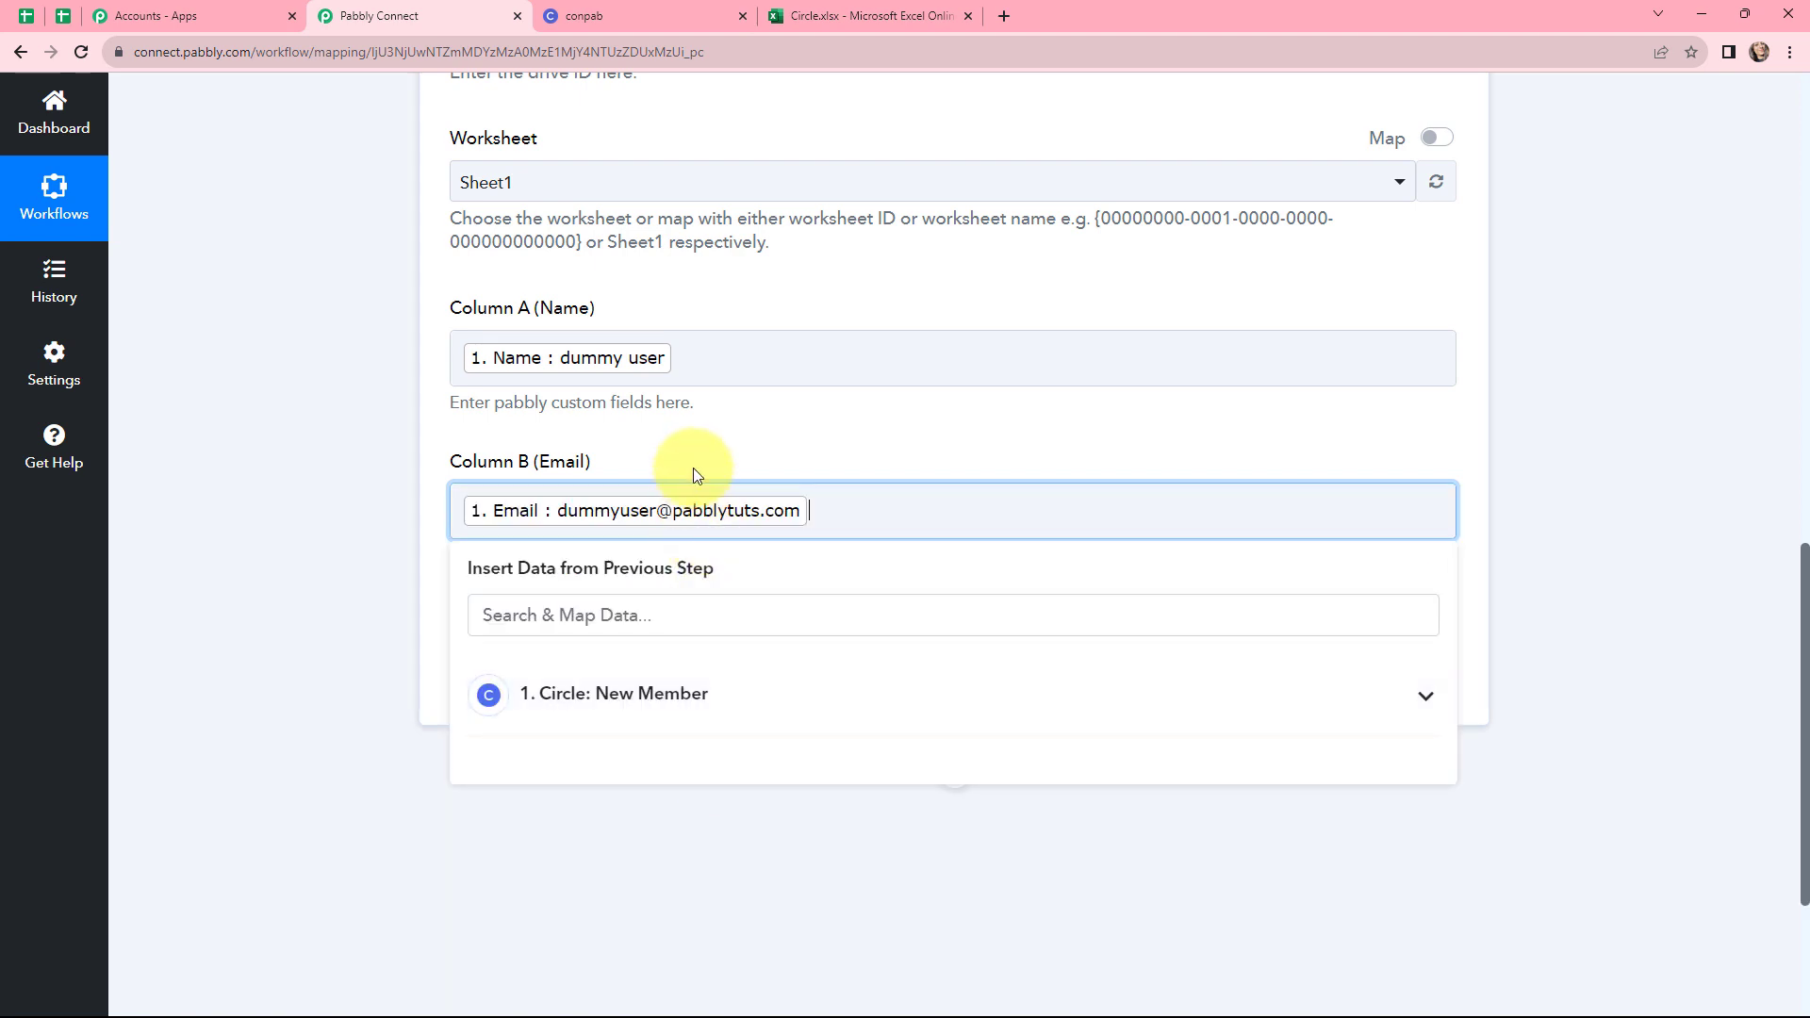
pyautogui.click(298, 525)
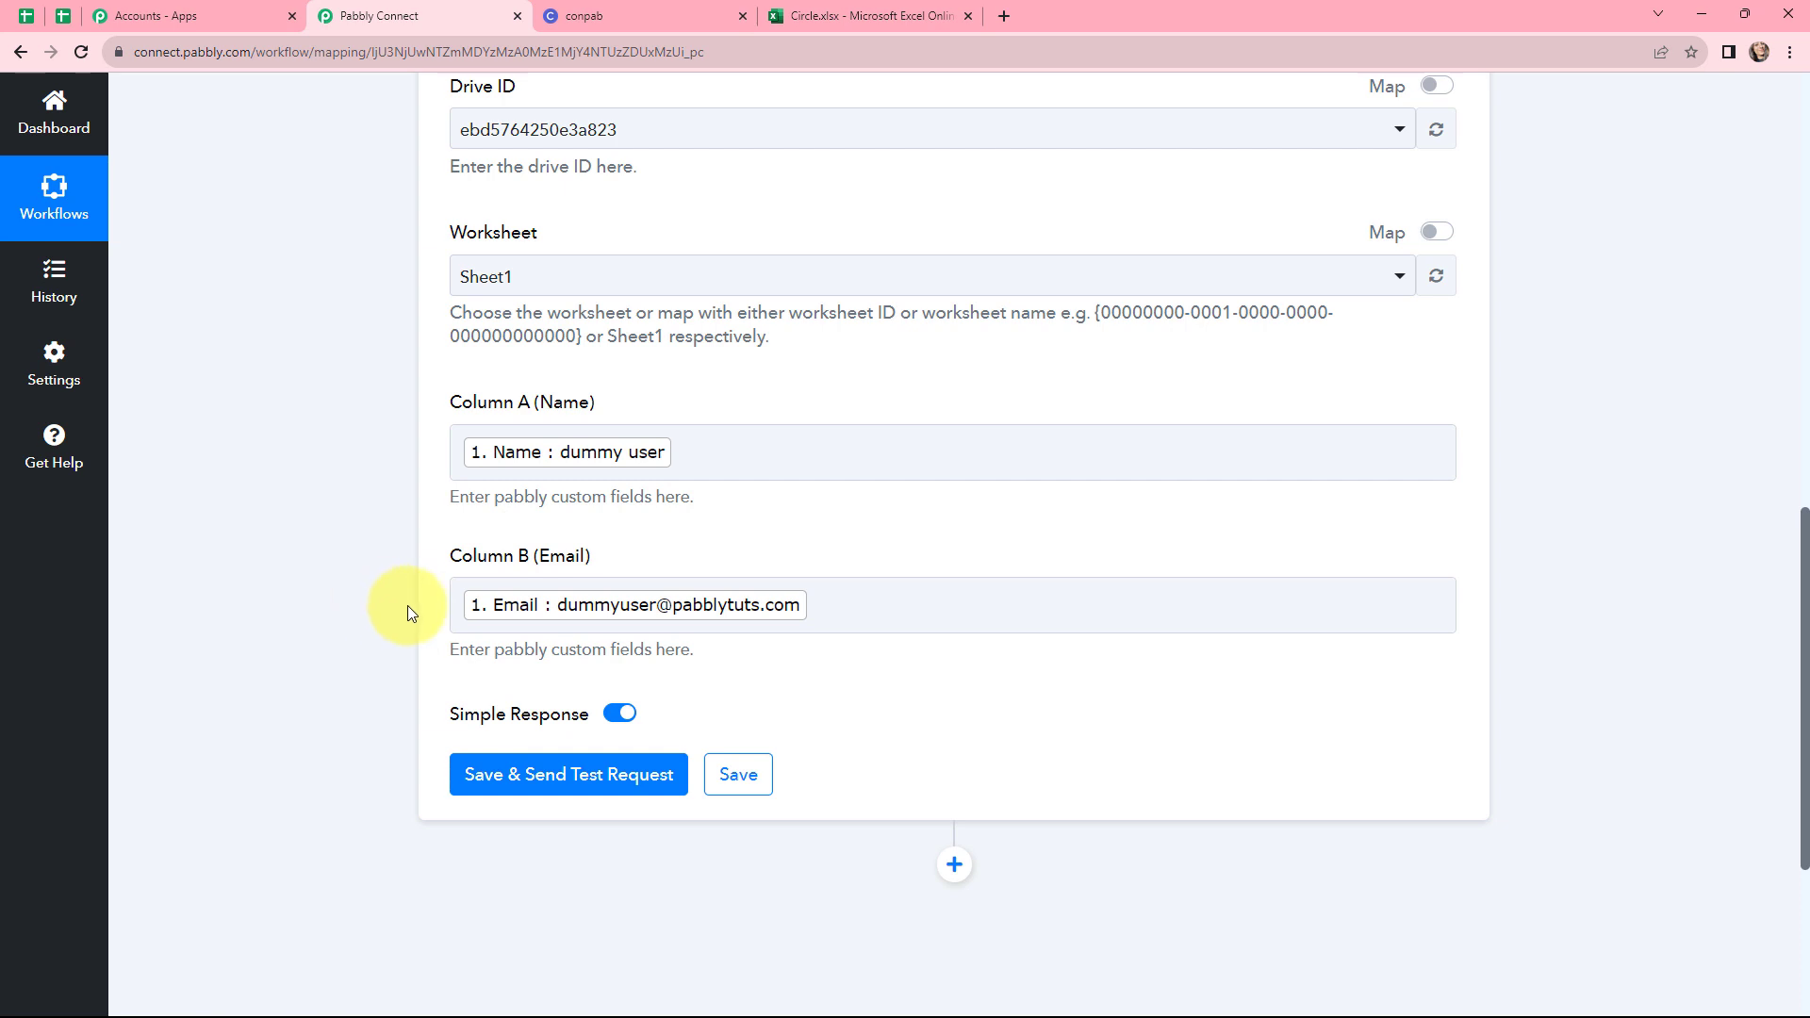
# Save and send a test request for the Excel action, then review the response received
pyautogui.scroll(-3, 405, 608)
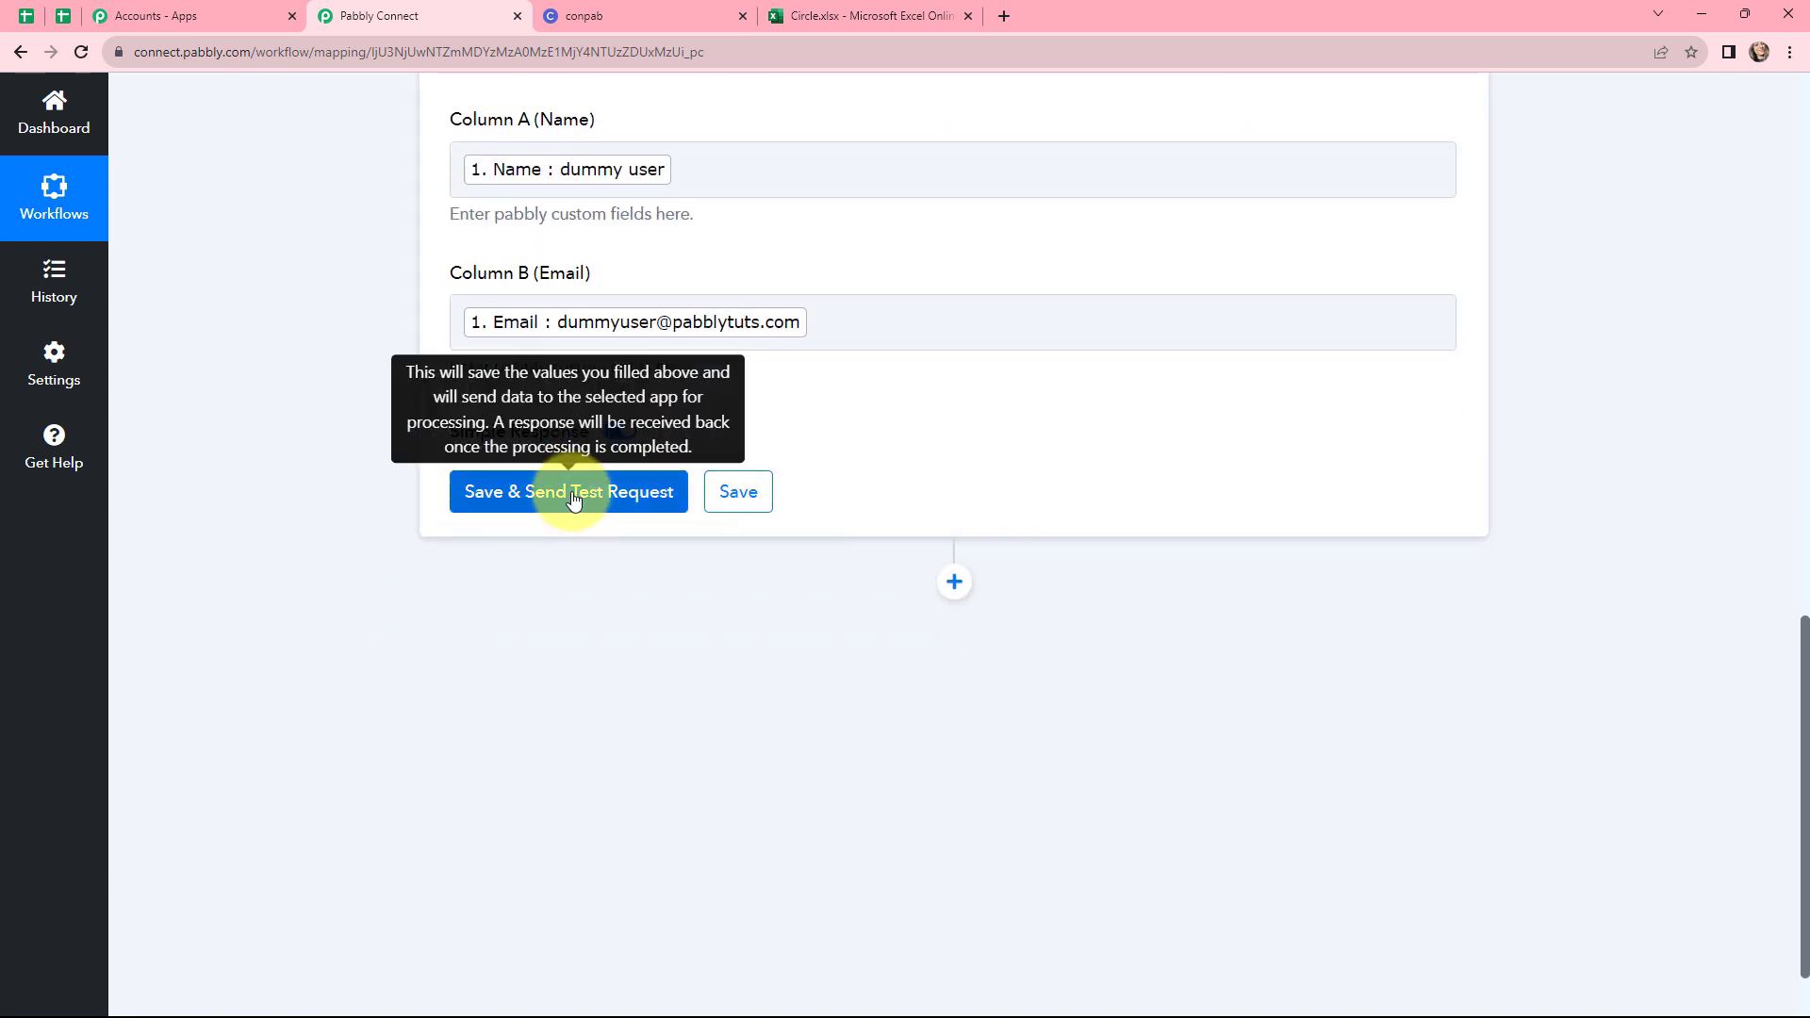
pyautogui.click(536, 494)
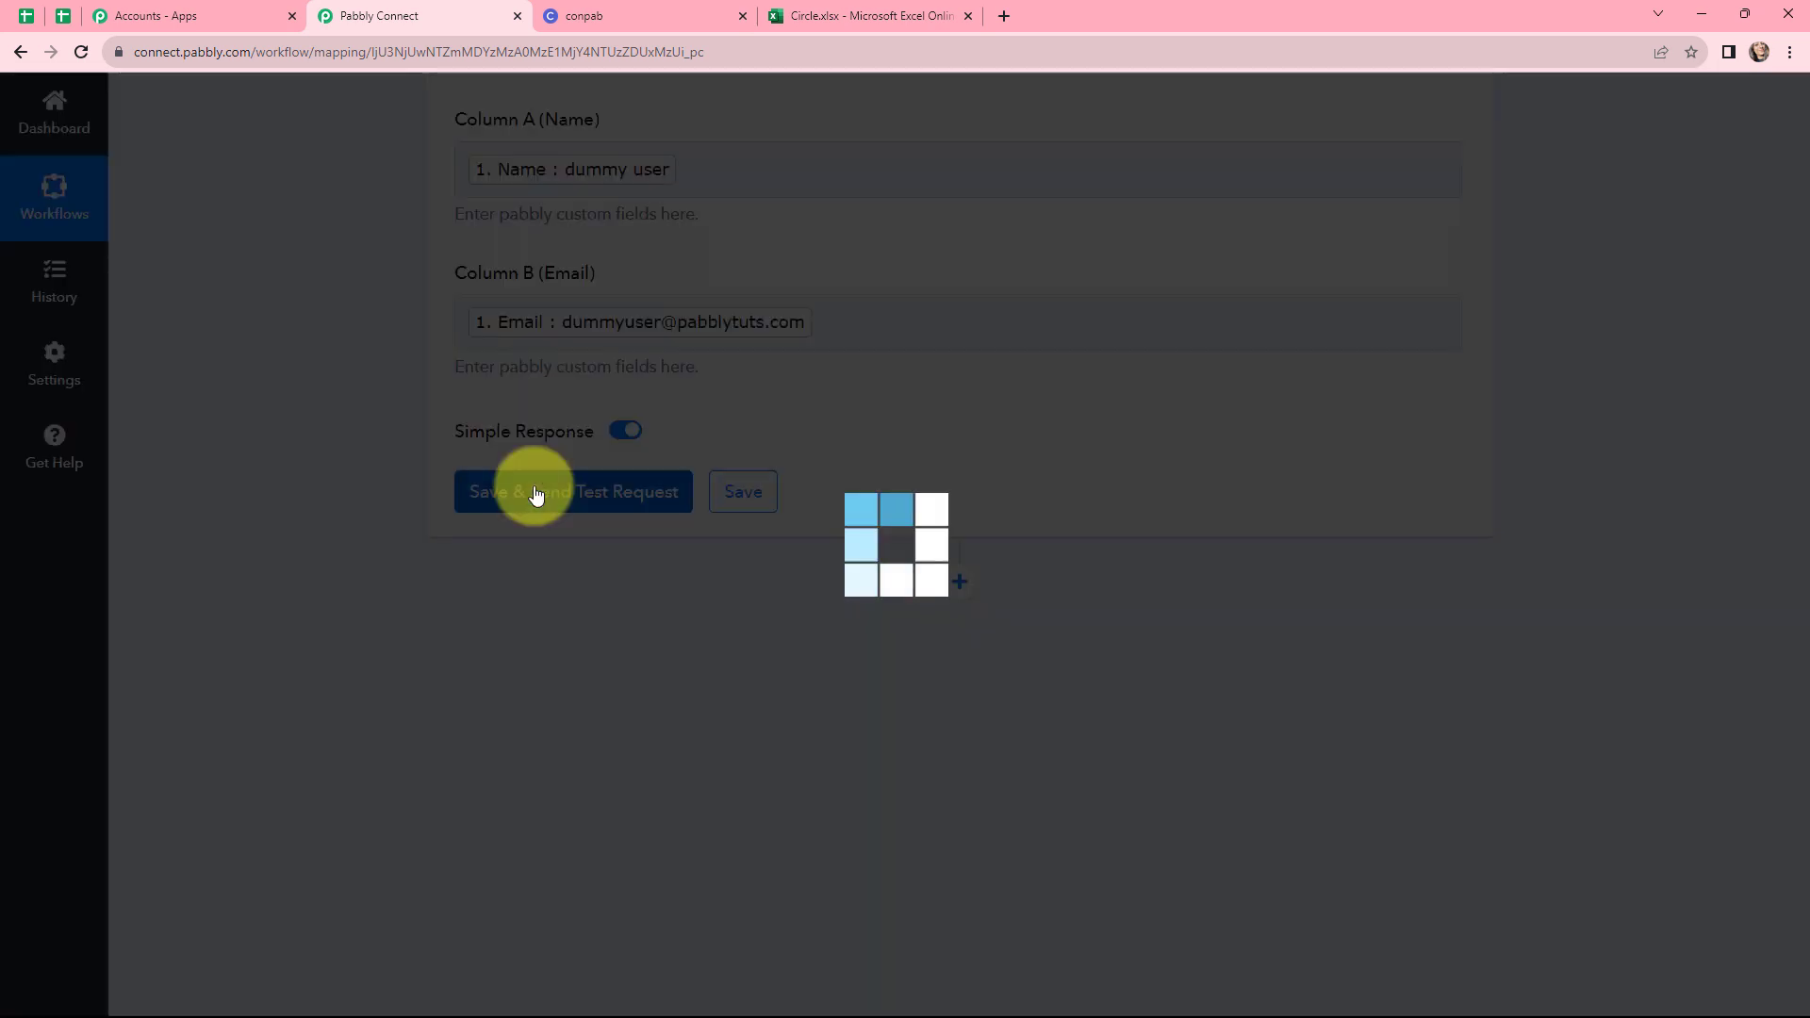
pyautogui.scroll(-2, 920, 431)
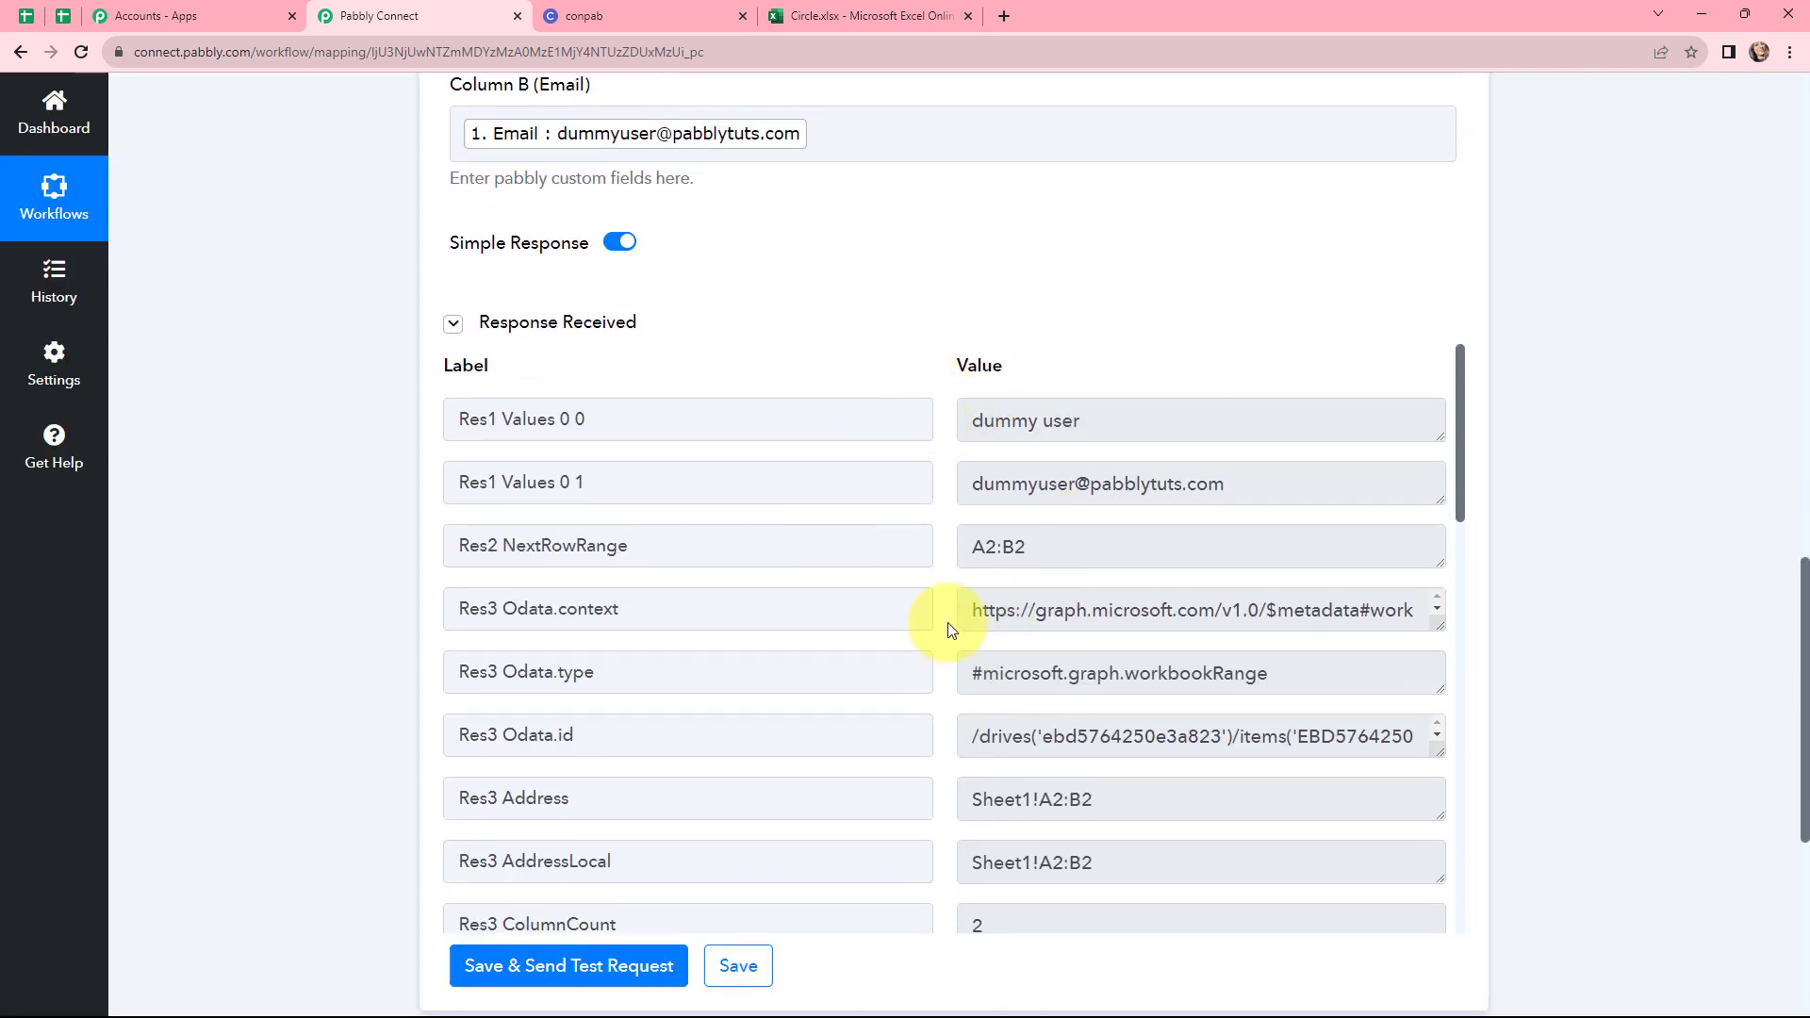
pyautogui.scroll(-6, 947, 622)
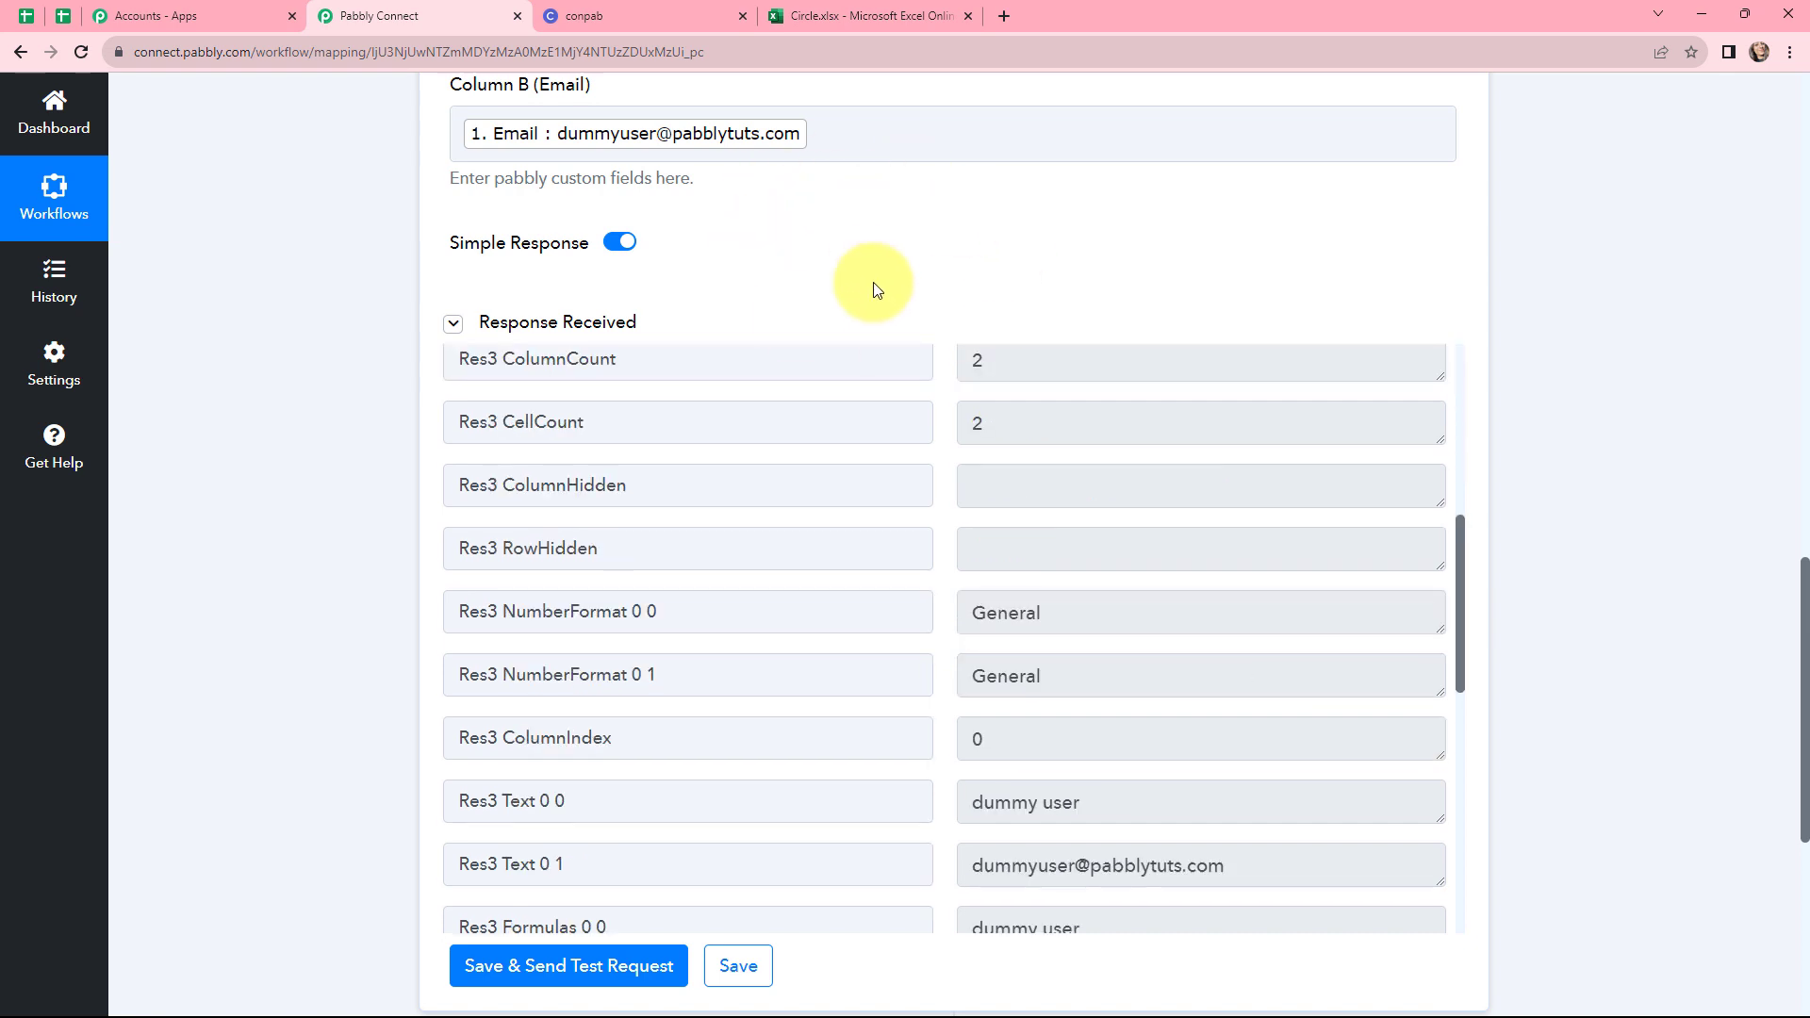
# Inspect the new row of member data in the Circle workbook's Sheet1 in Excel Online
pyautogui.click(881, 16)
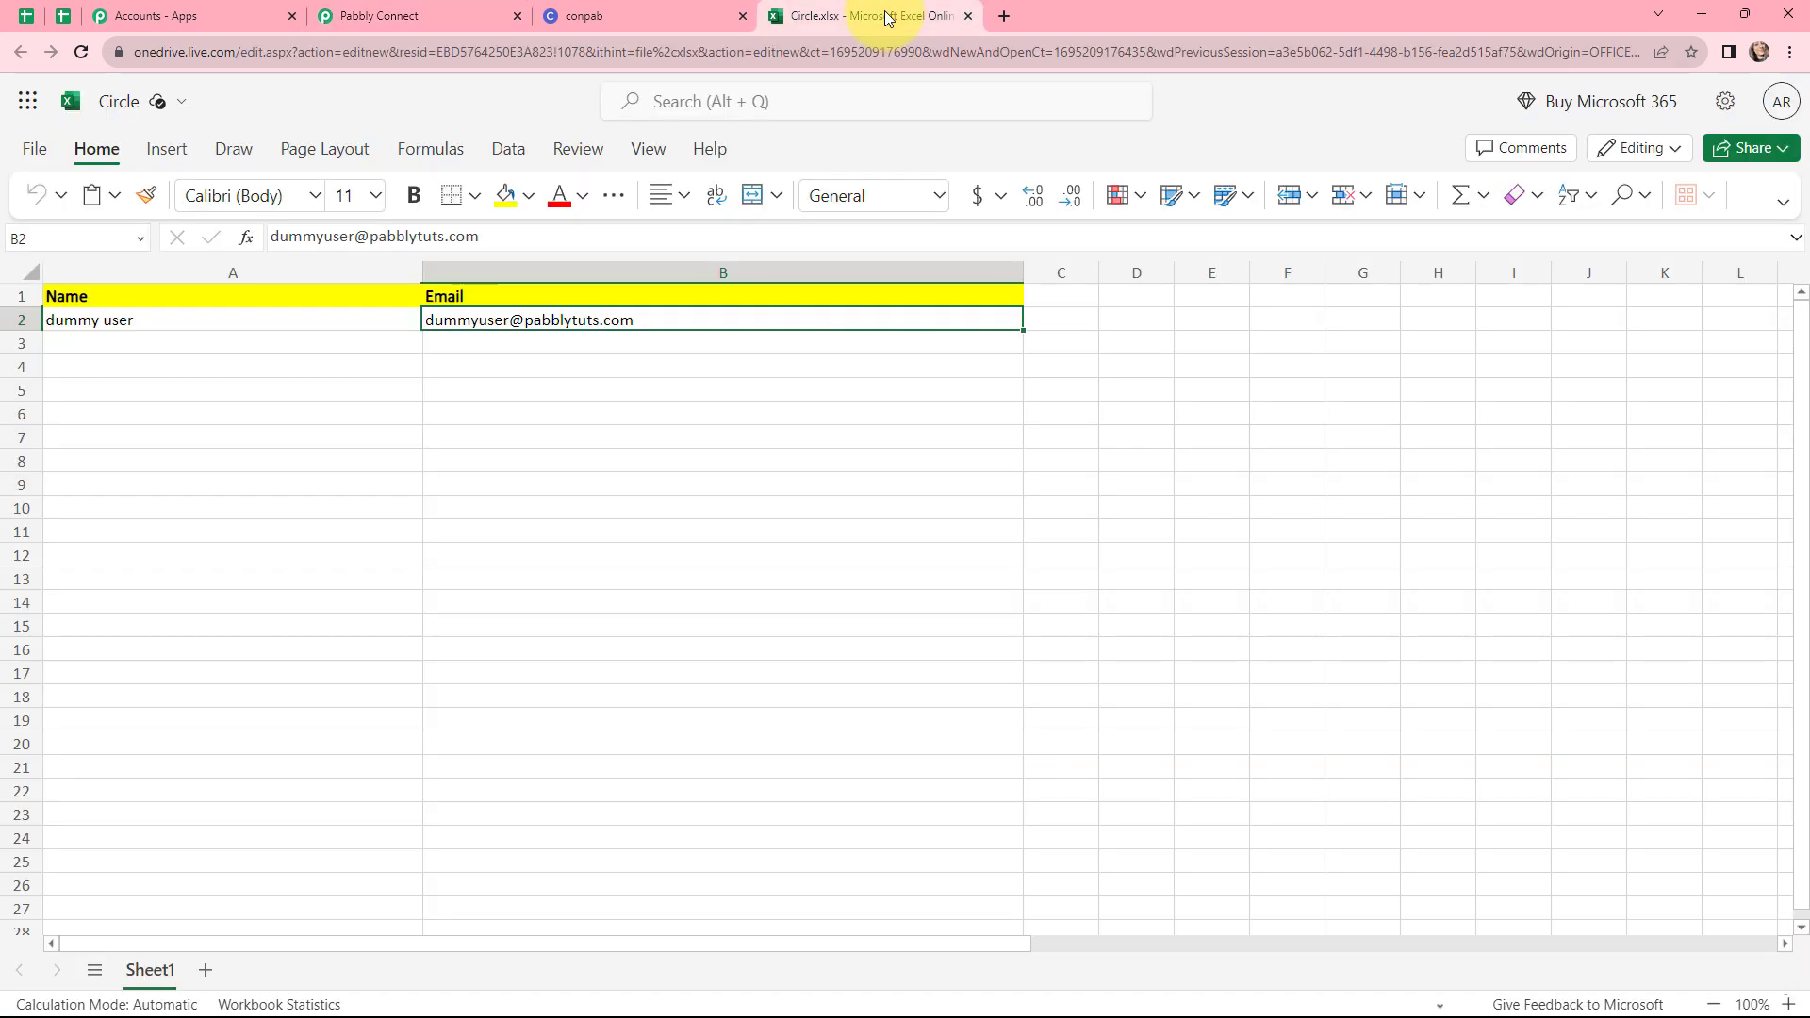
pyautogui.click(162, 328)
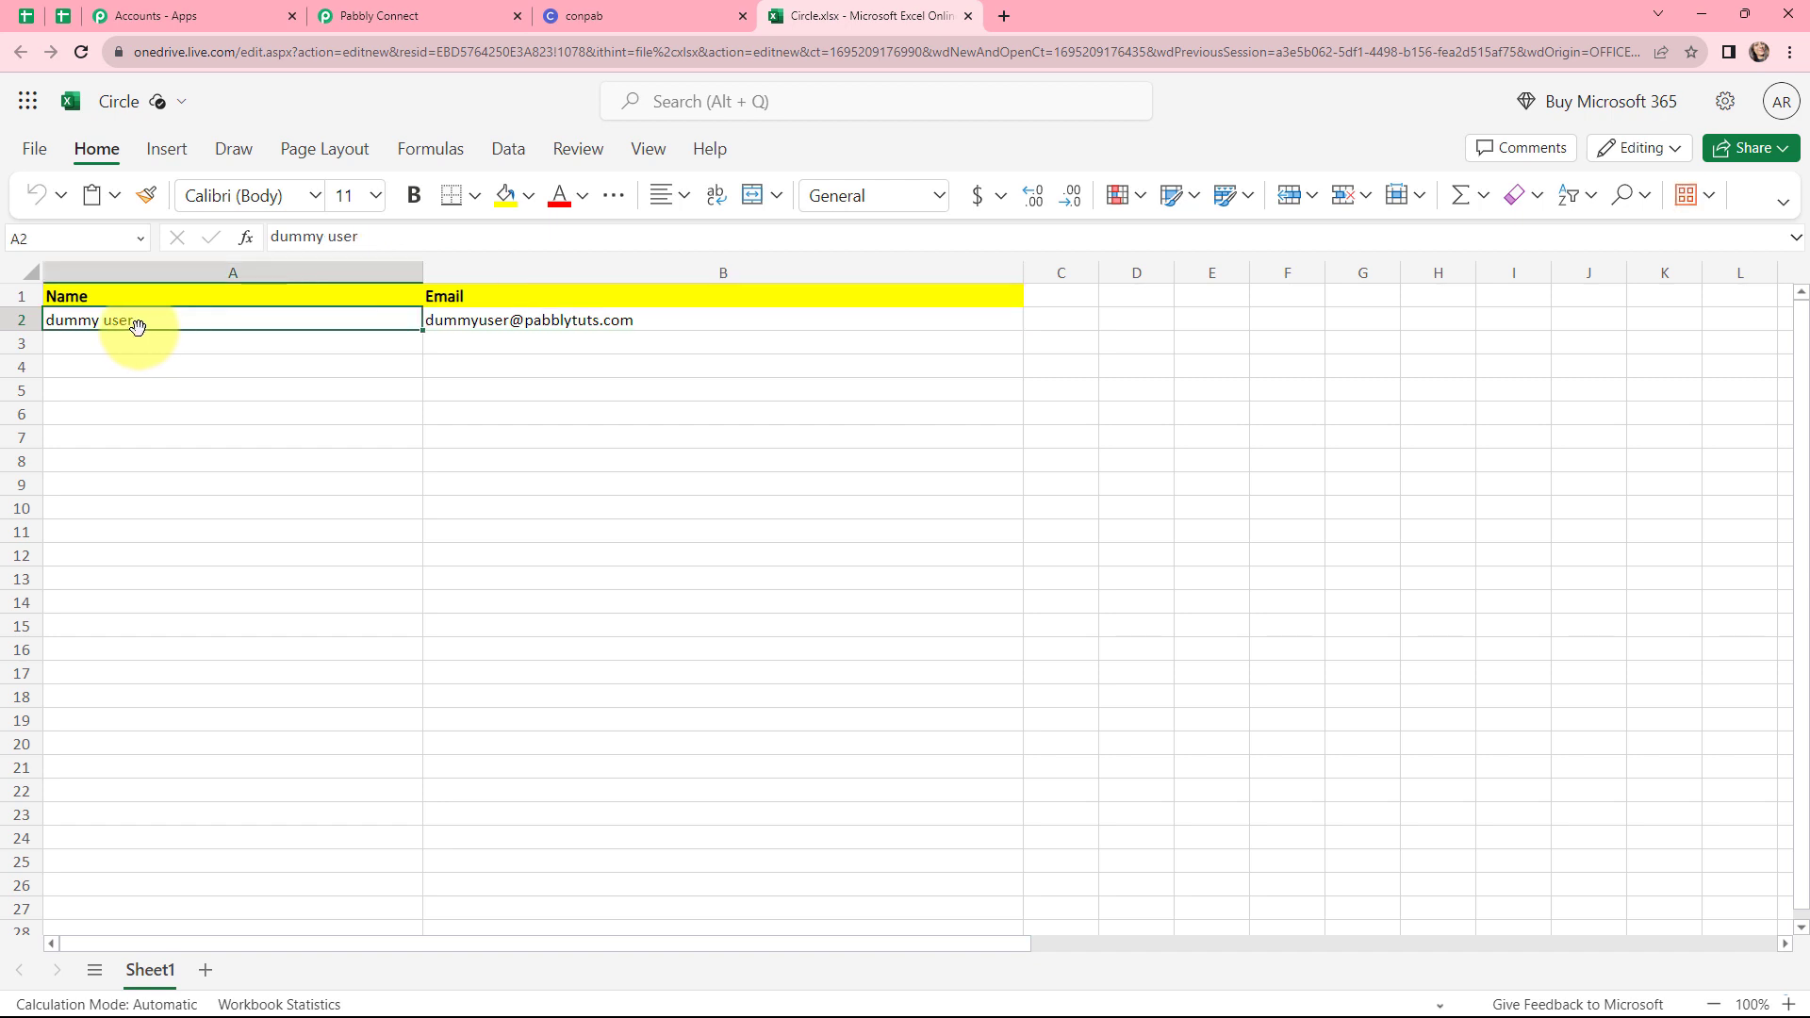
pyautogui.click(469, 330)
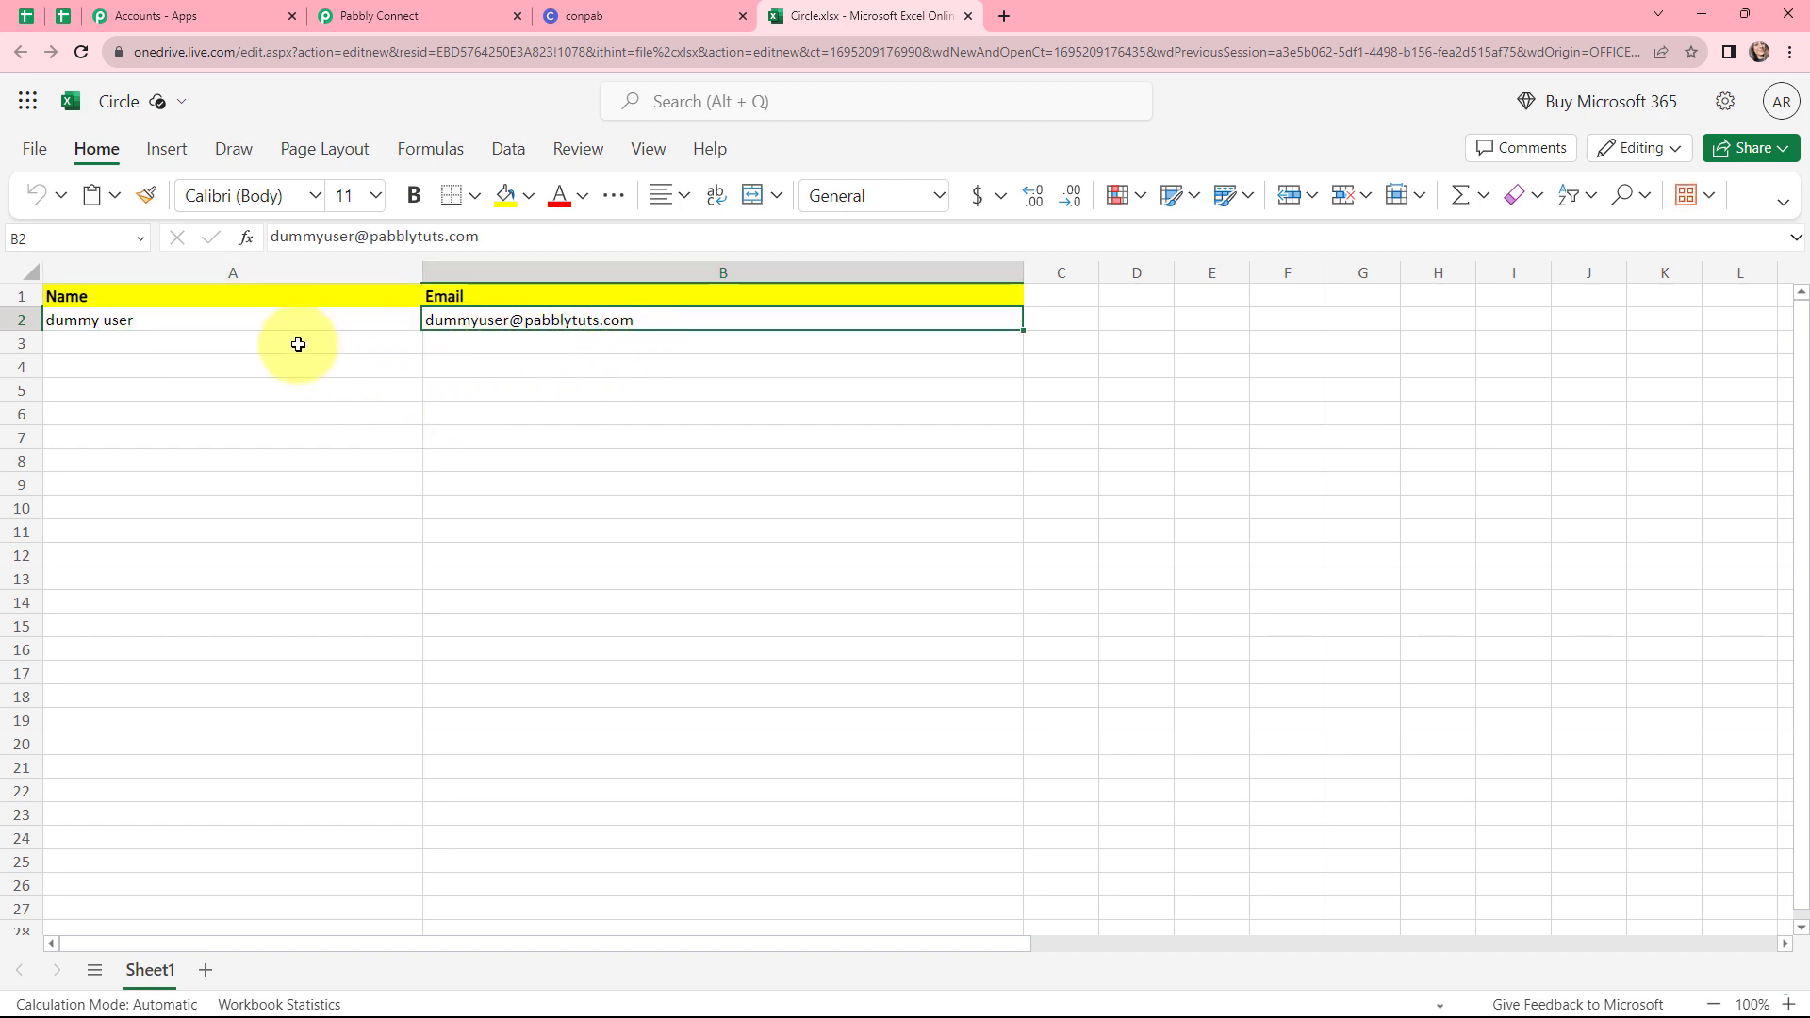
pyautogui.click(135, 341)
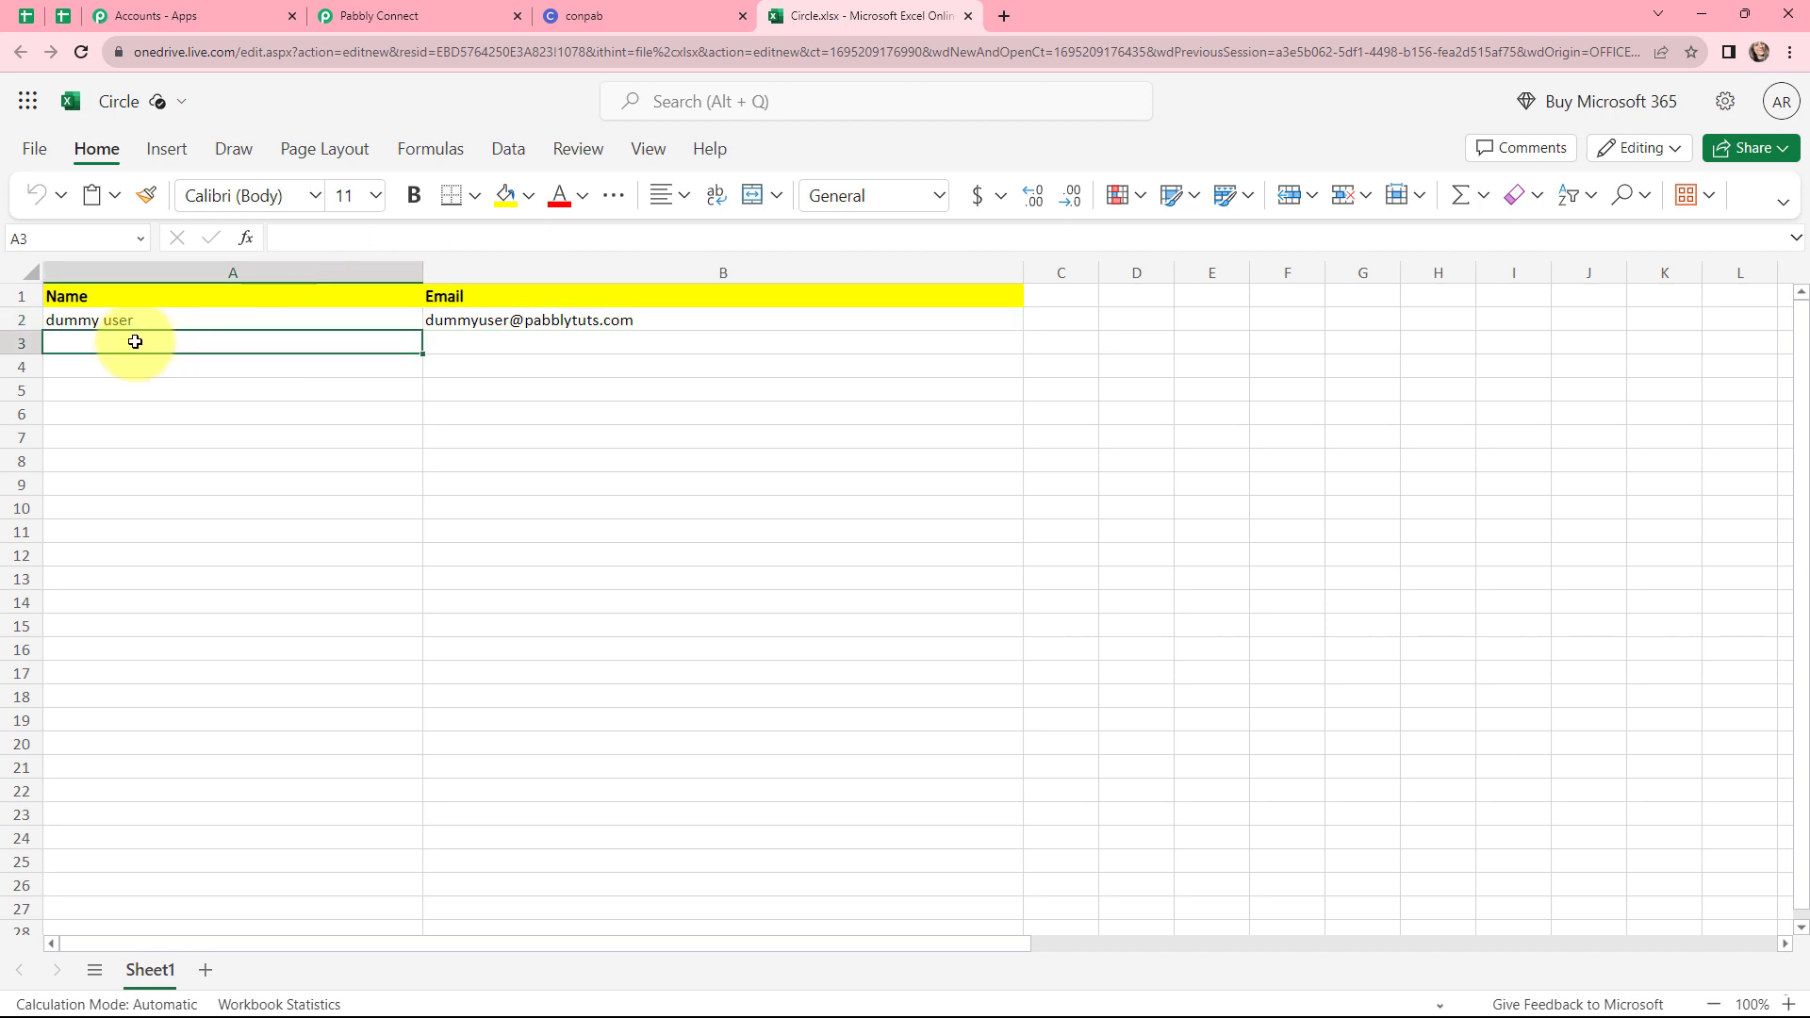